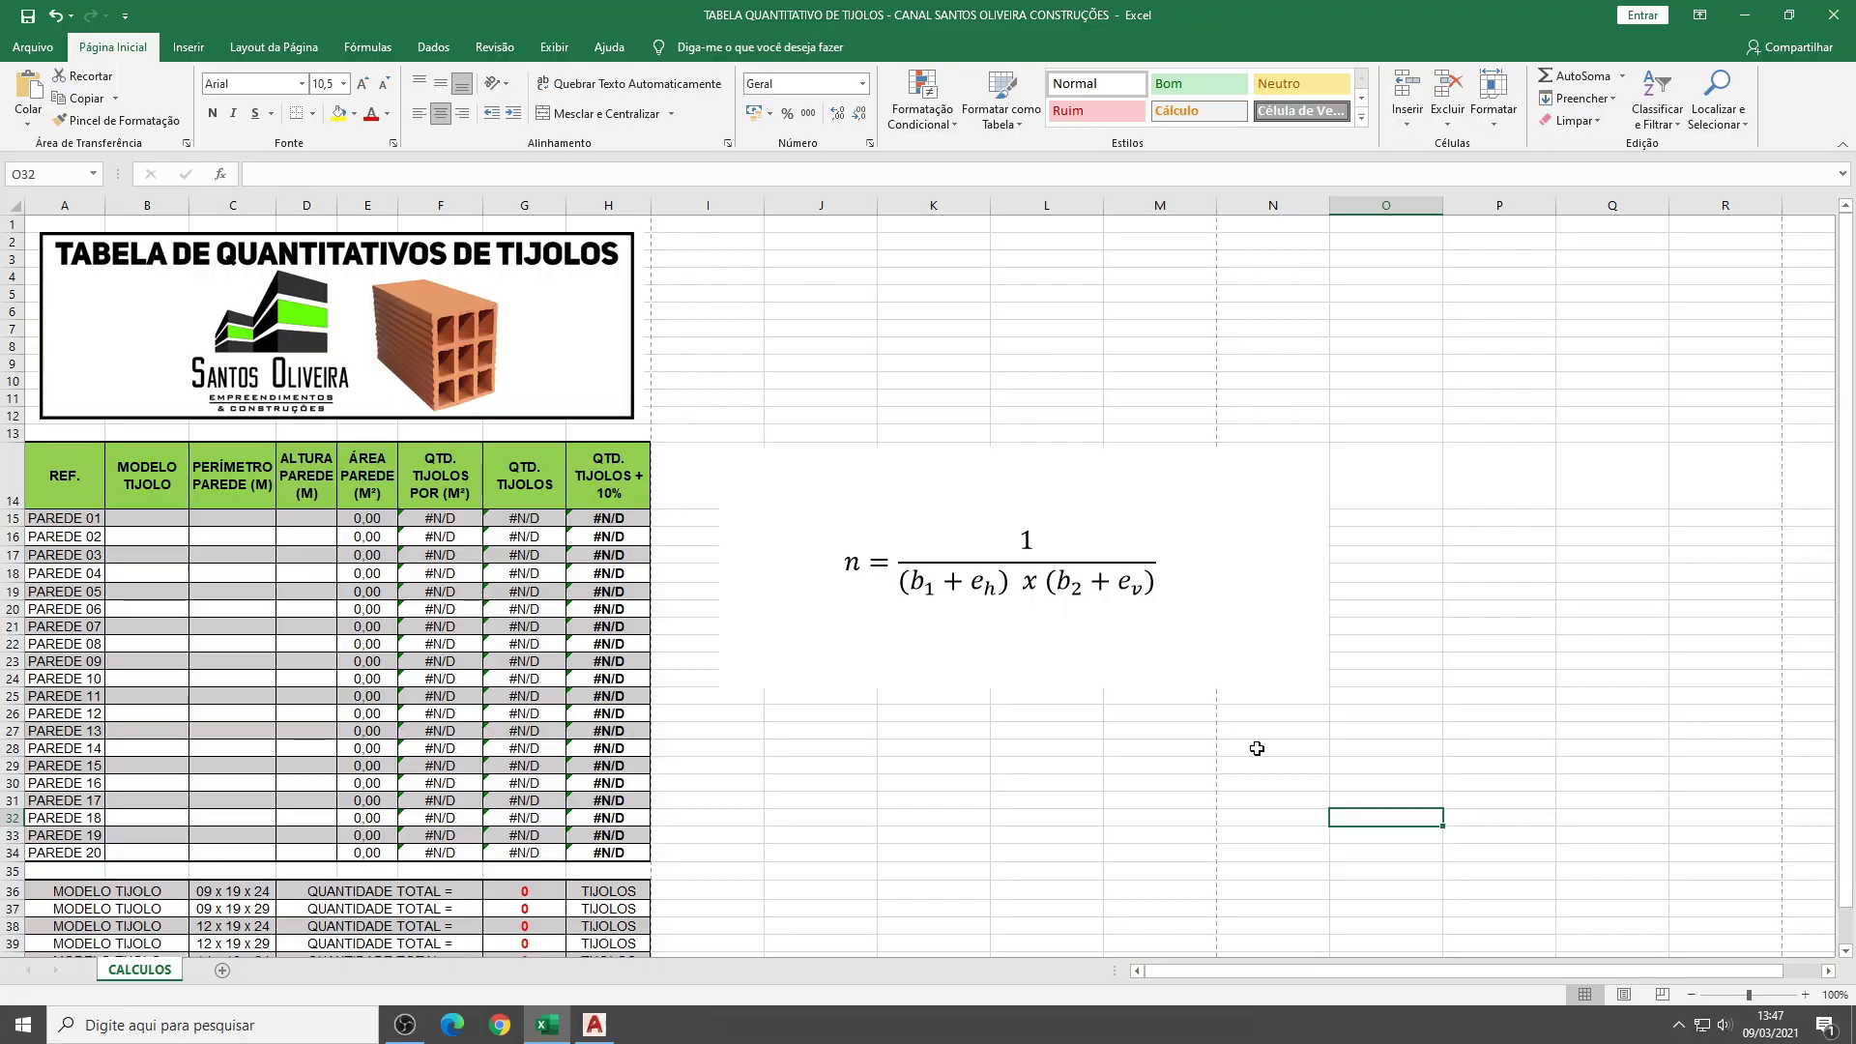
Try the 09 x 19 x 24 brick model in PAREDE 01's dropdown
left_click(720, 447)
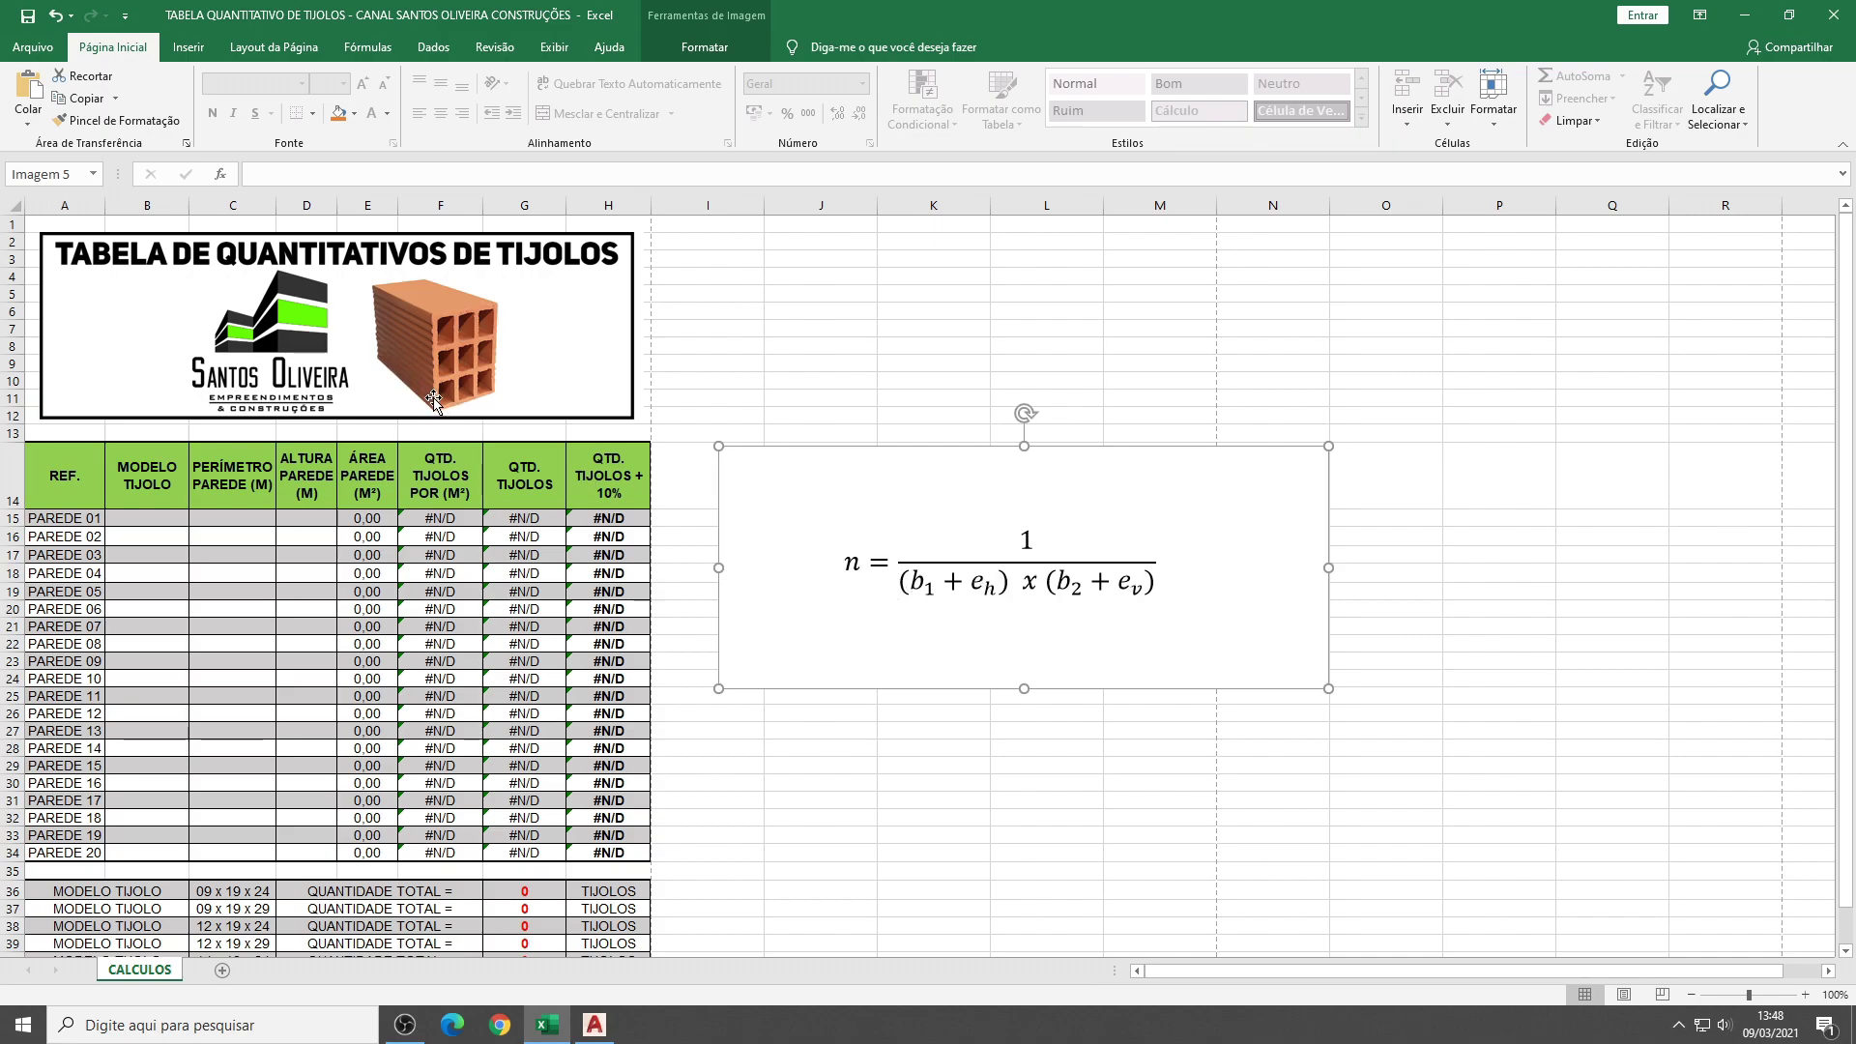
left_click(135, 518)
left_click(197, 518)
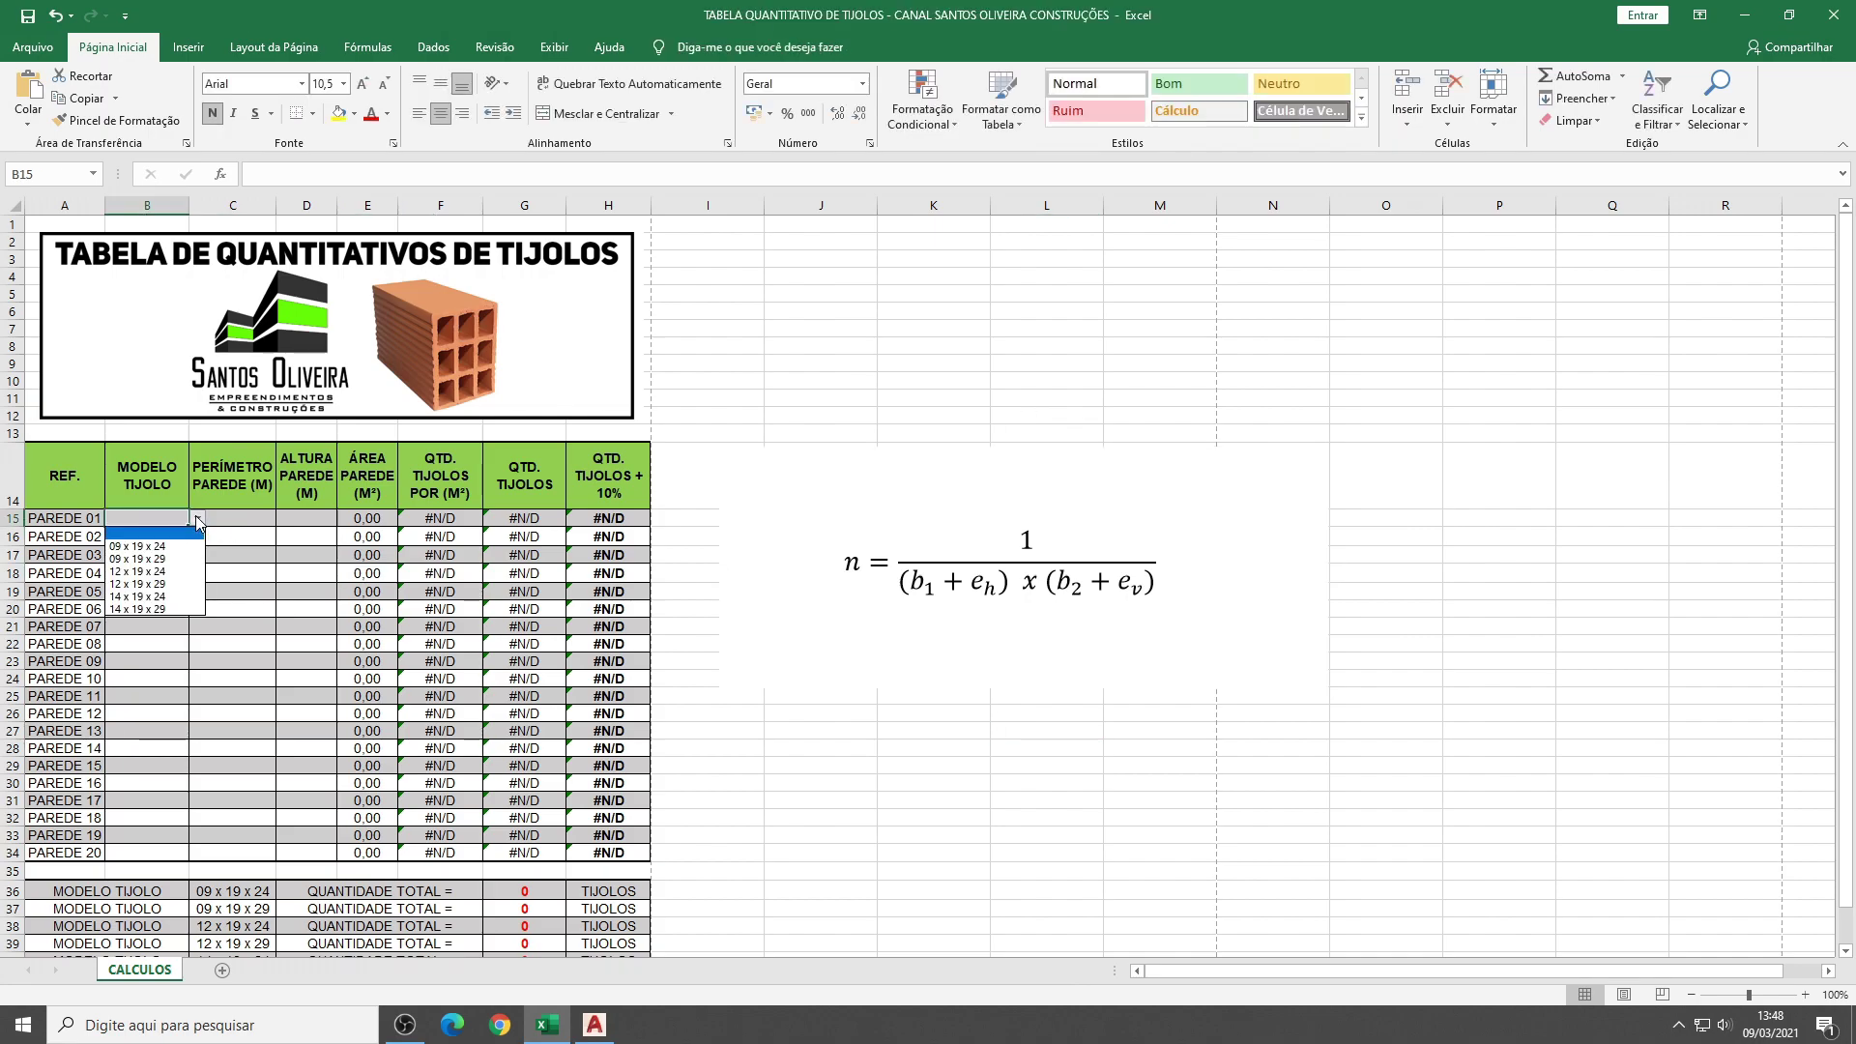
left_click(147, 533)
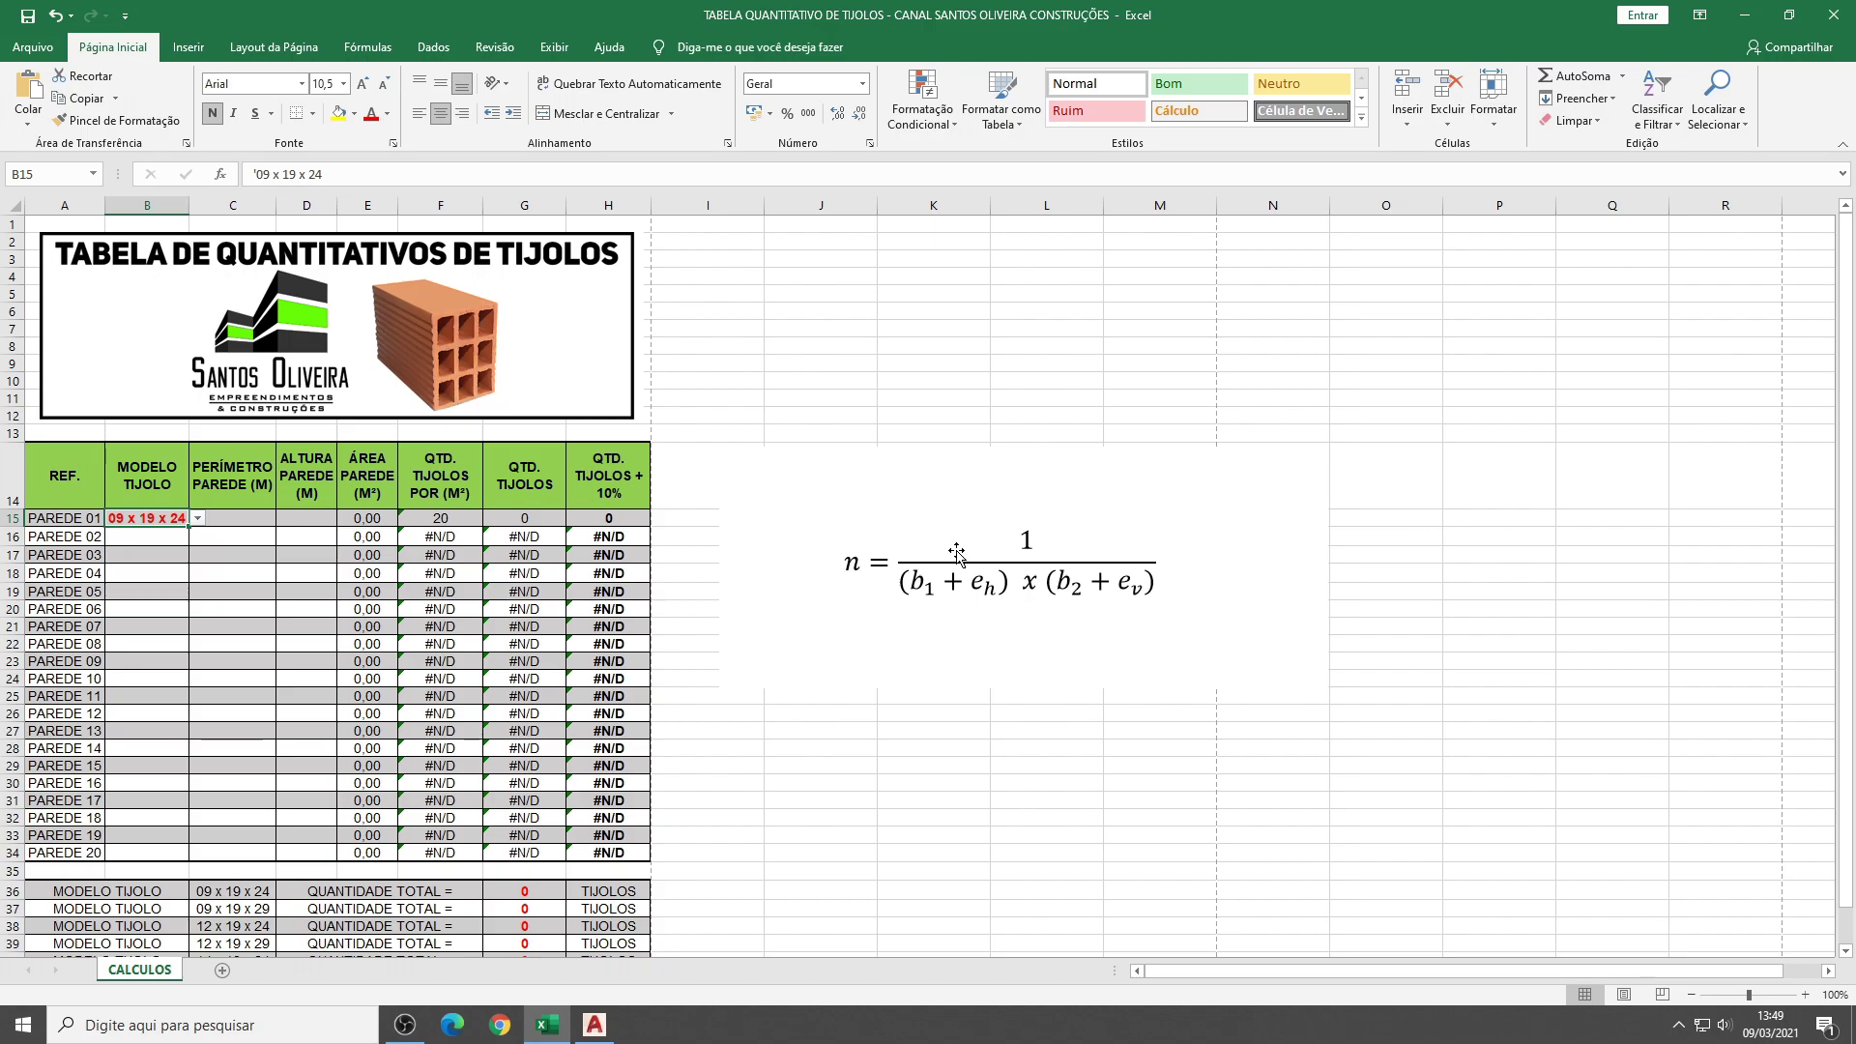
Delete the formula image beside the table and clear PAREDE 01's trial brick model
left_click(1153, 587)
key("Delete")
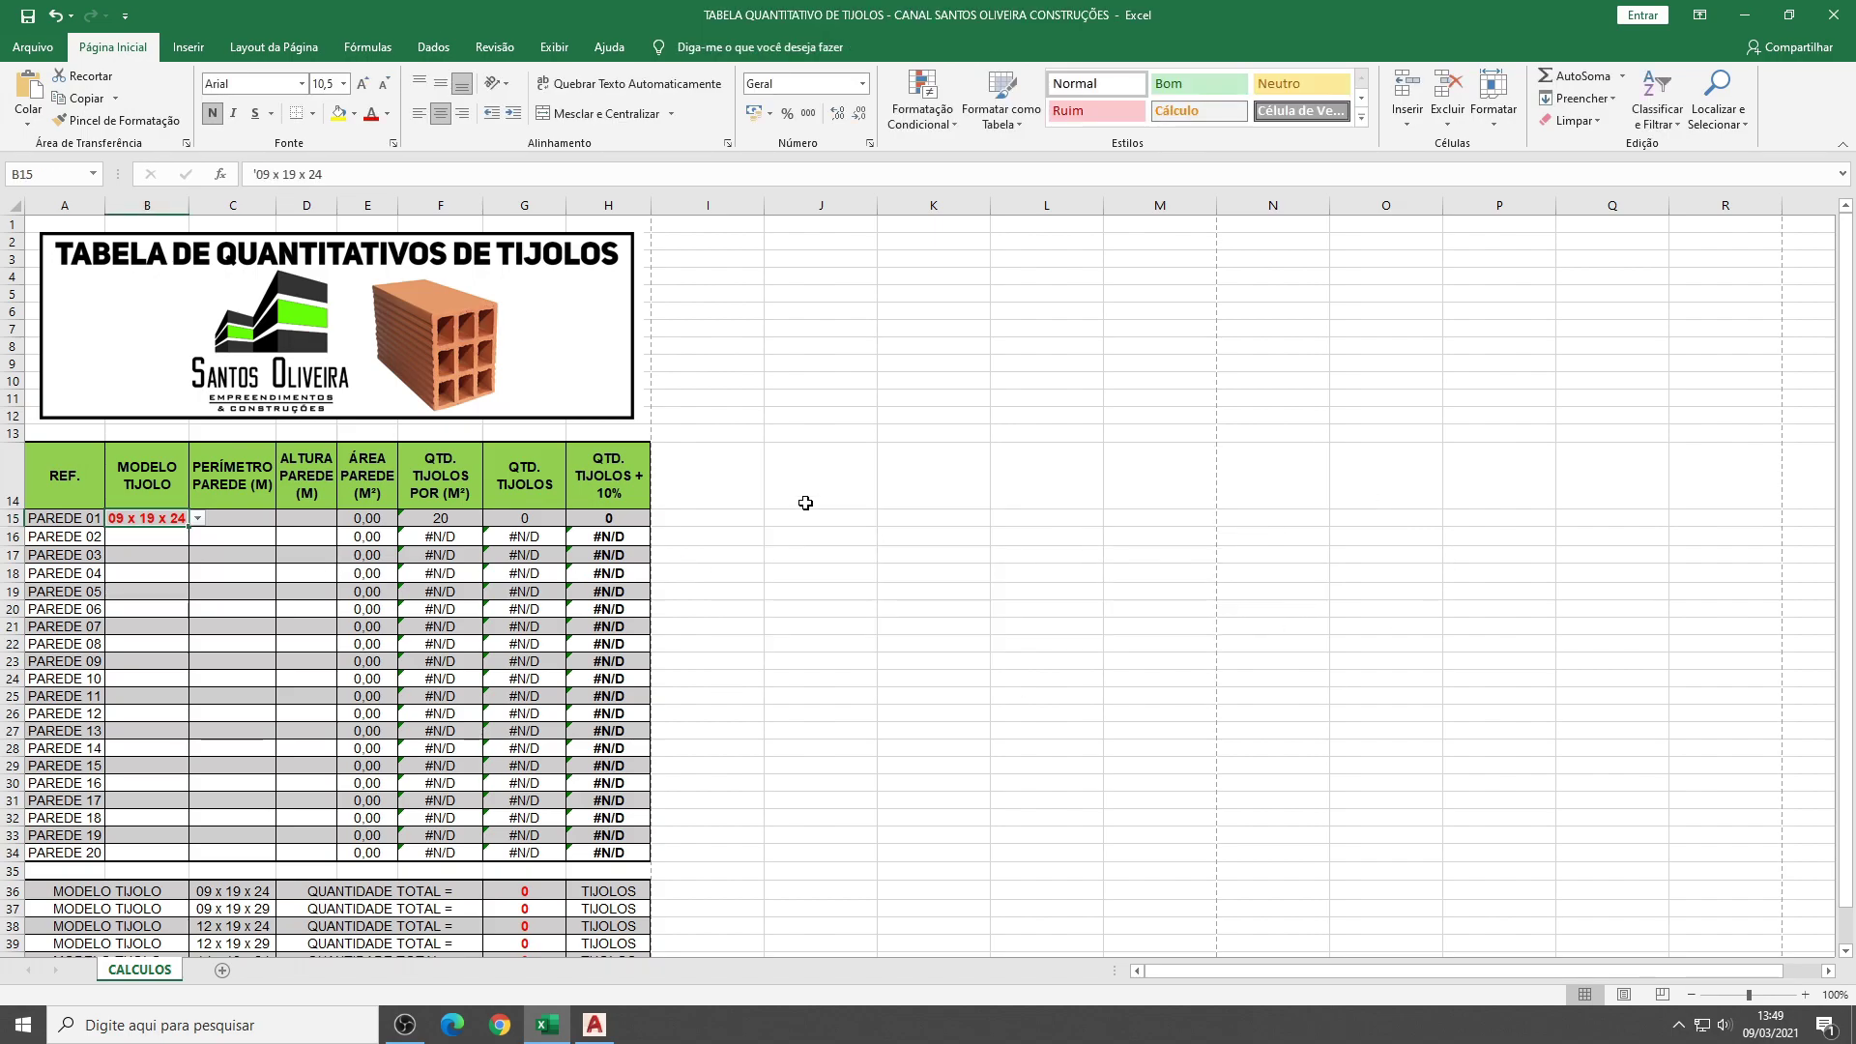
key("Delete")
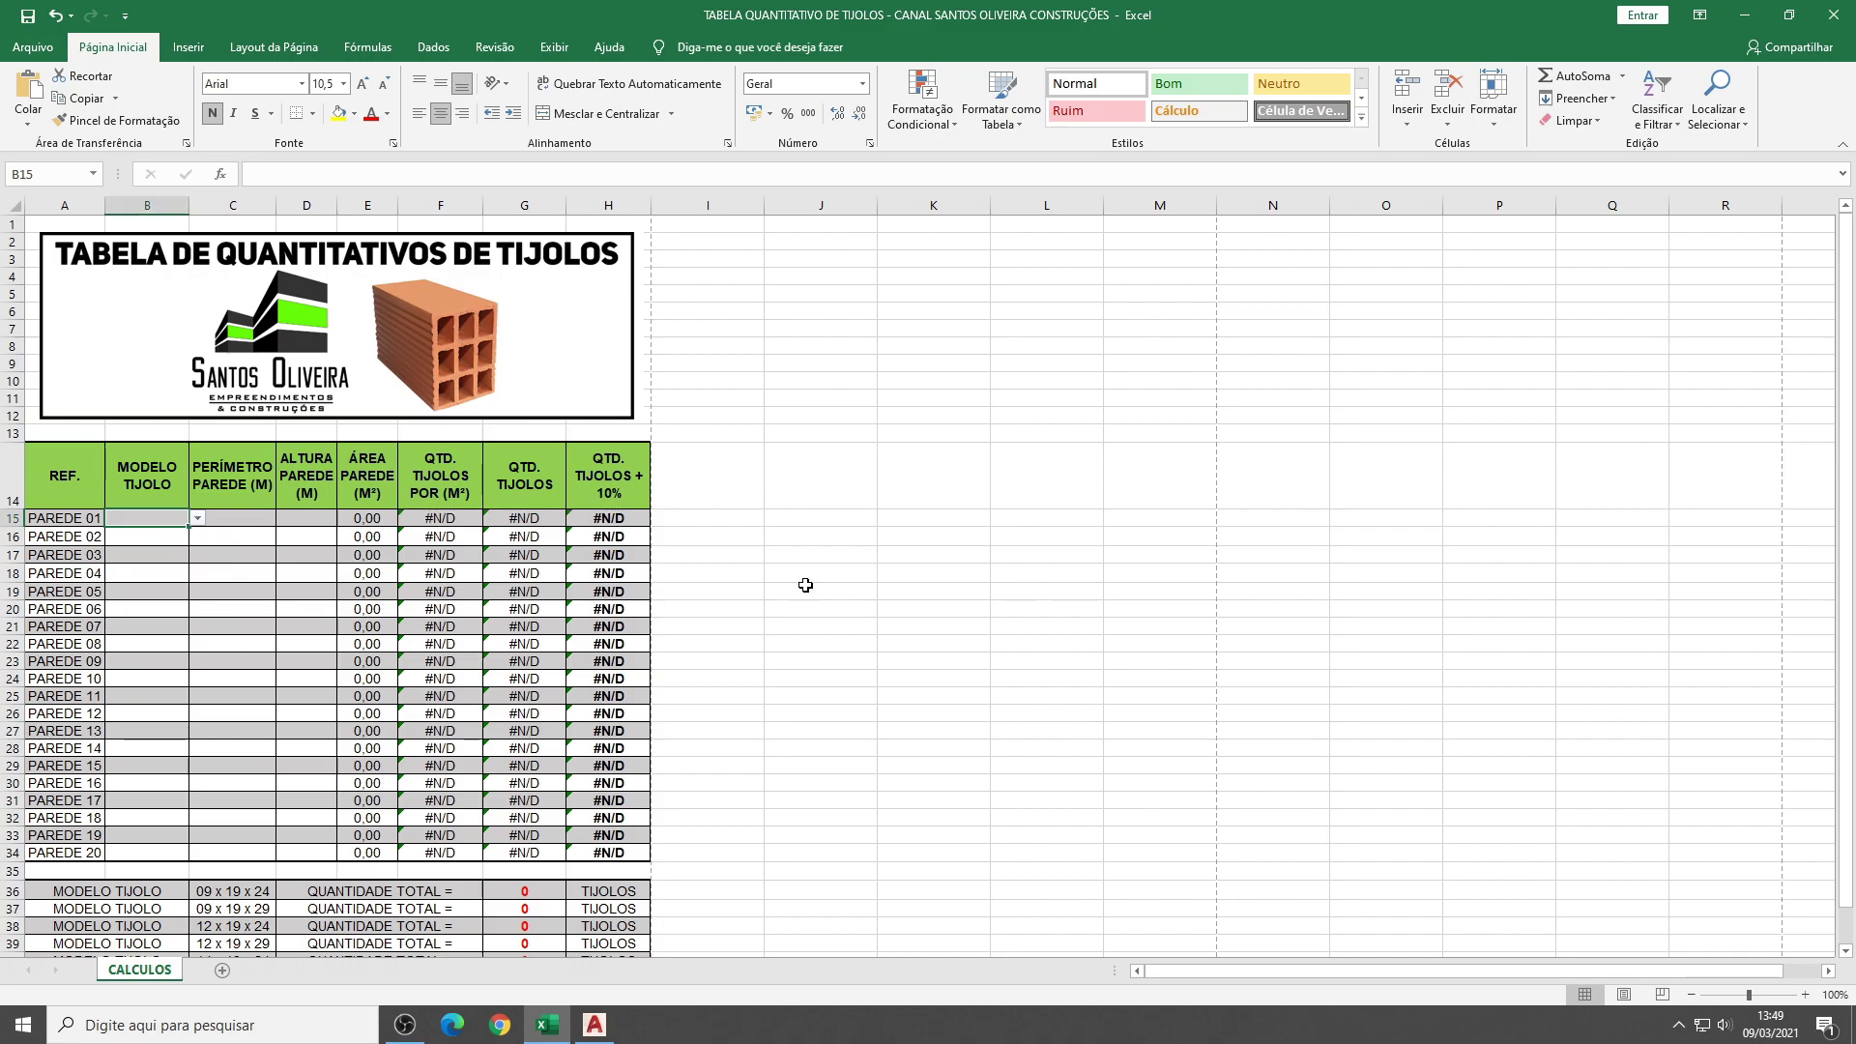
left_click(903, 518)
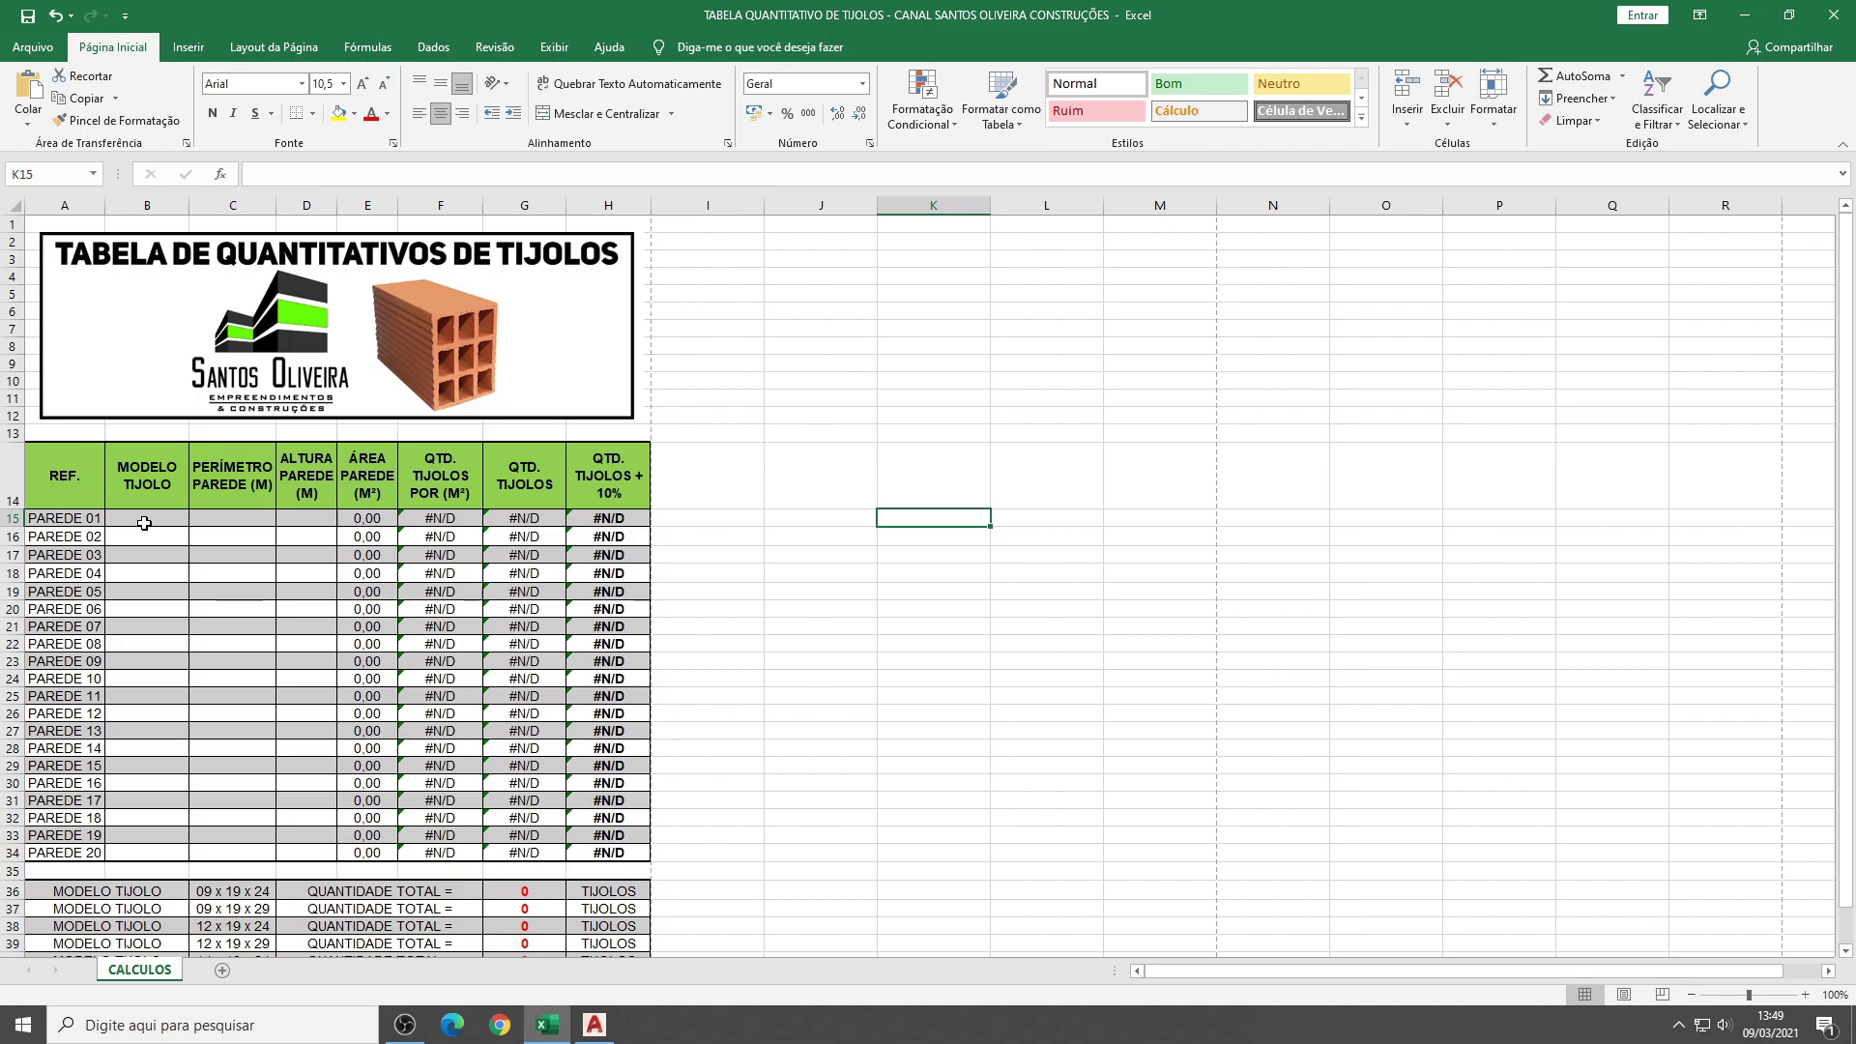
left_click_drag(141, 519, 177, 563)
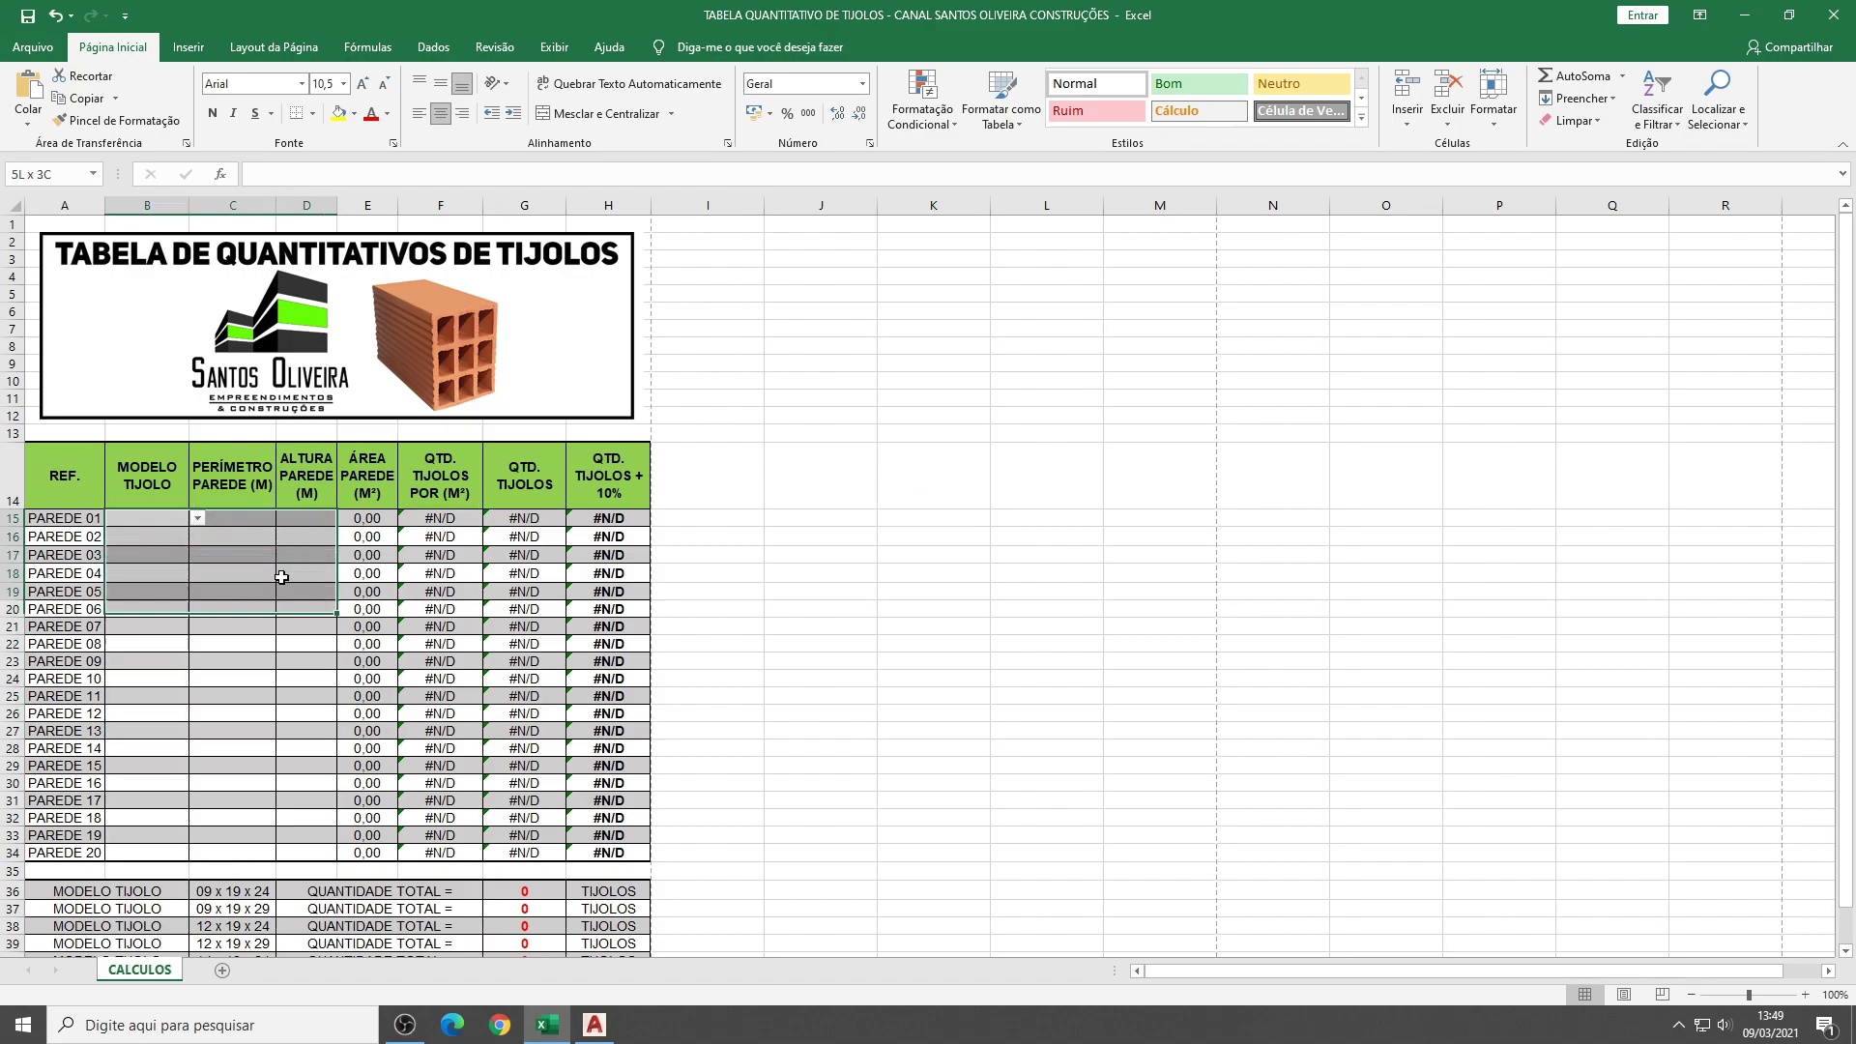
left_click(145, 524)
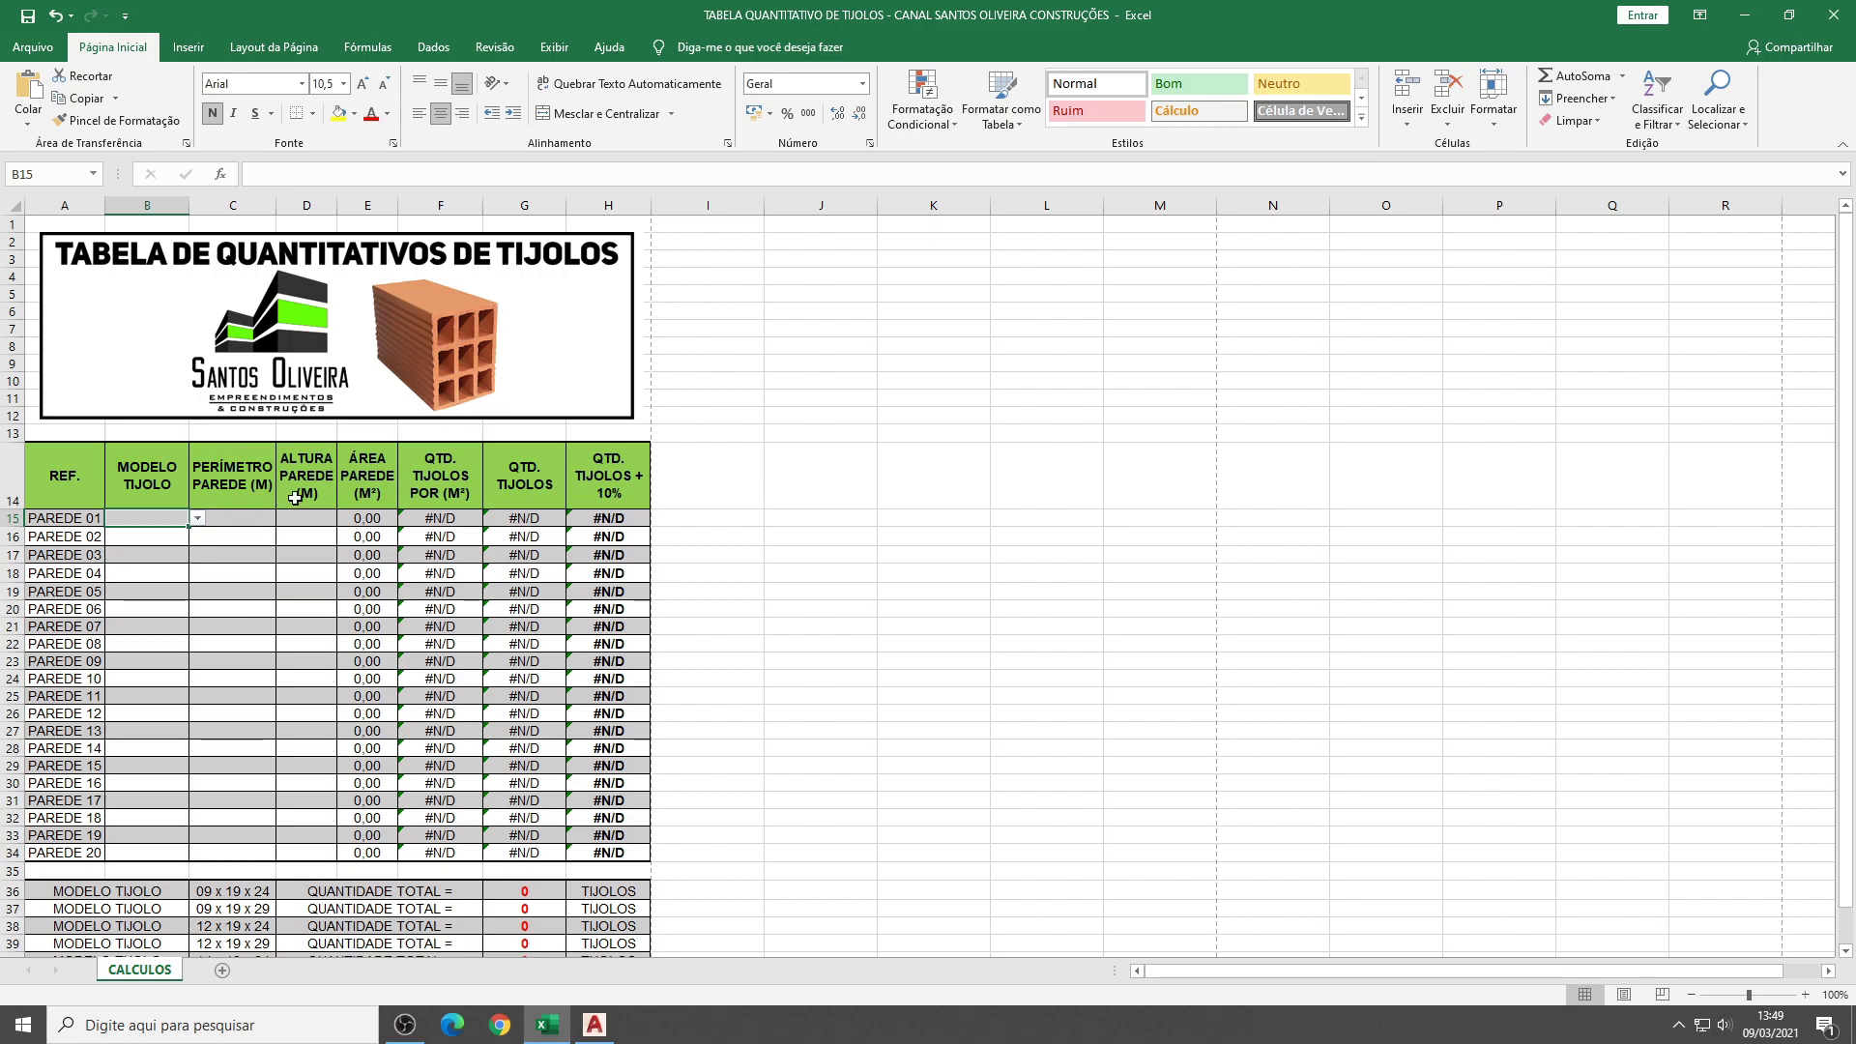
left_click(596, 1021)
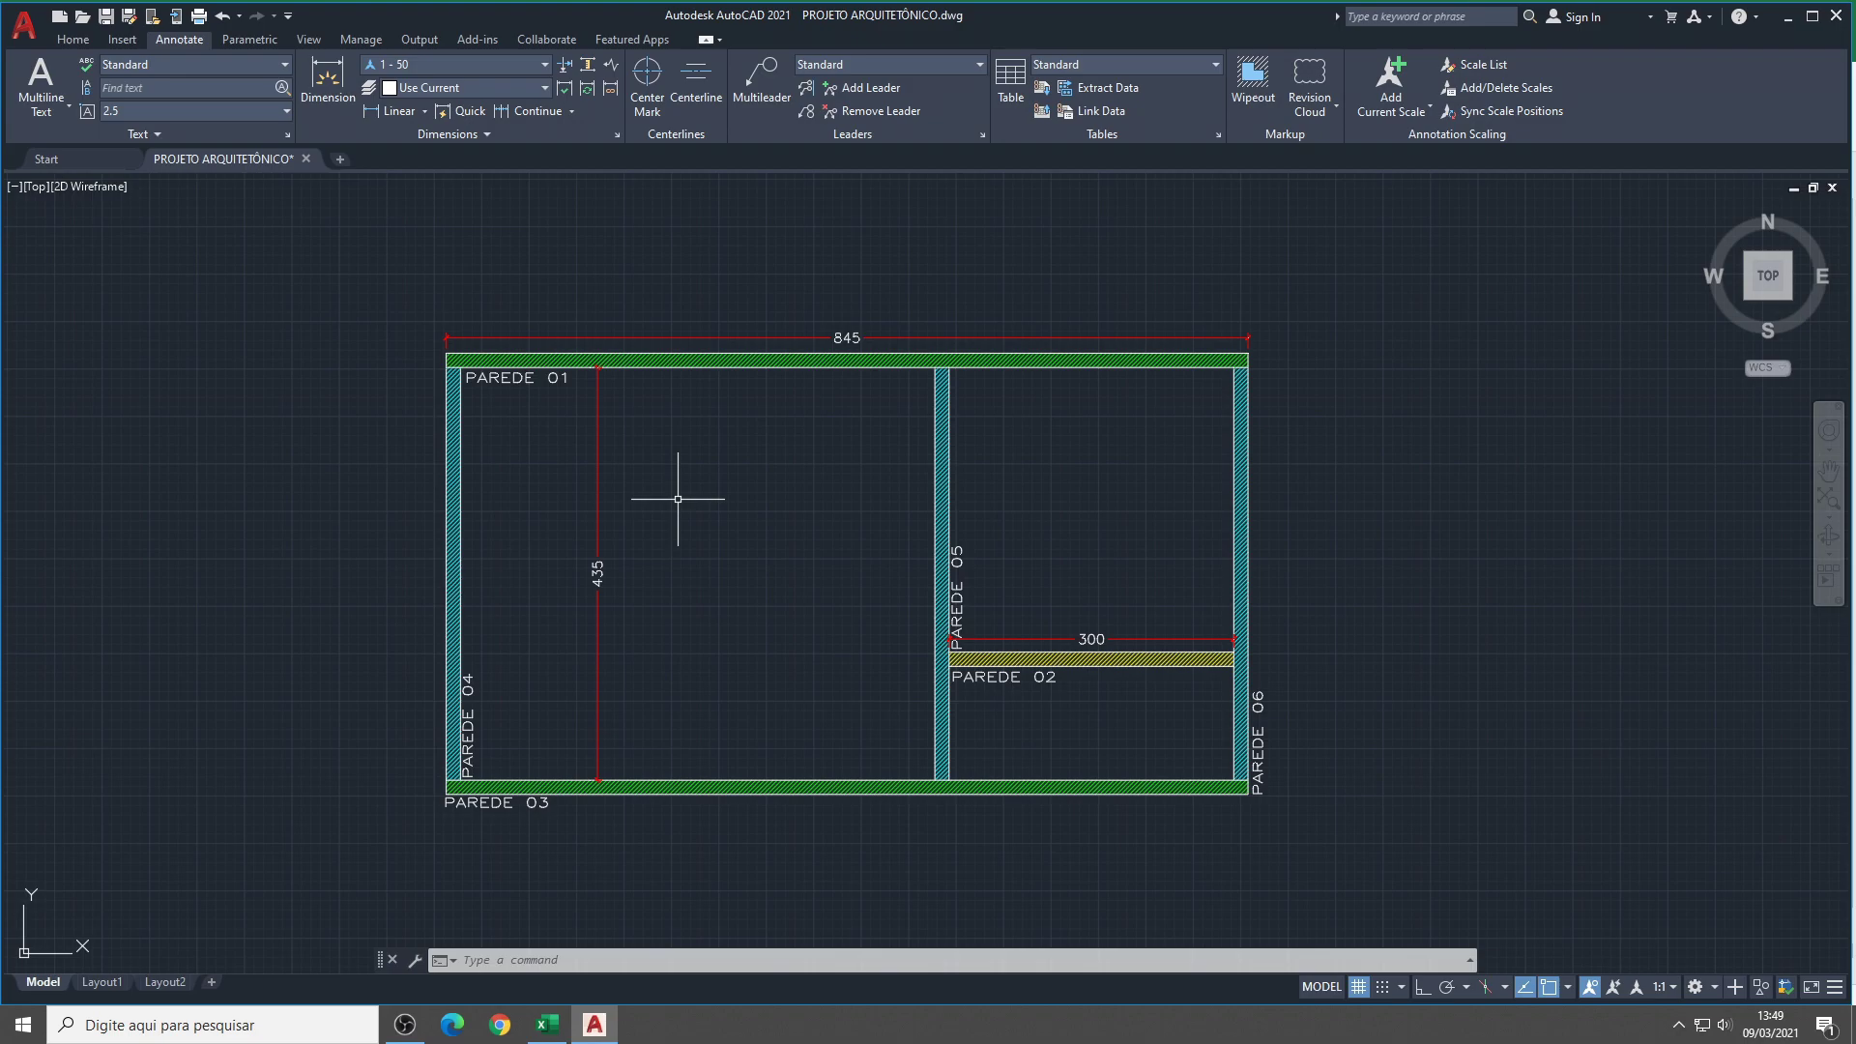
Zoom around the AutoCAD floor plan to read the 845 and 435 wall lengths
scroll(677, 499, "up", 3)
scroll(738, 518, "down", 3)
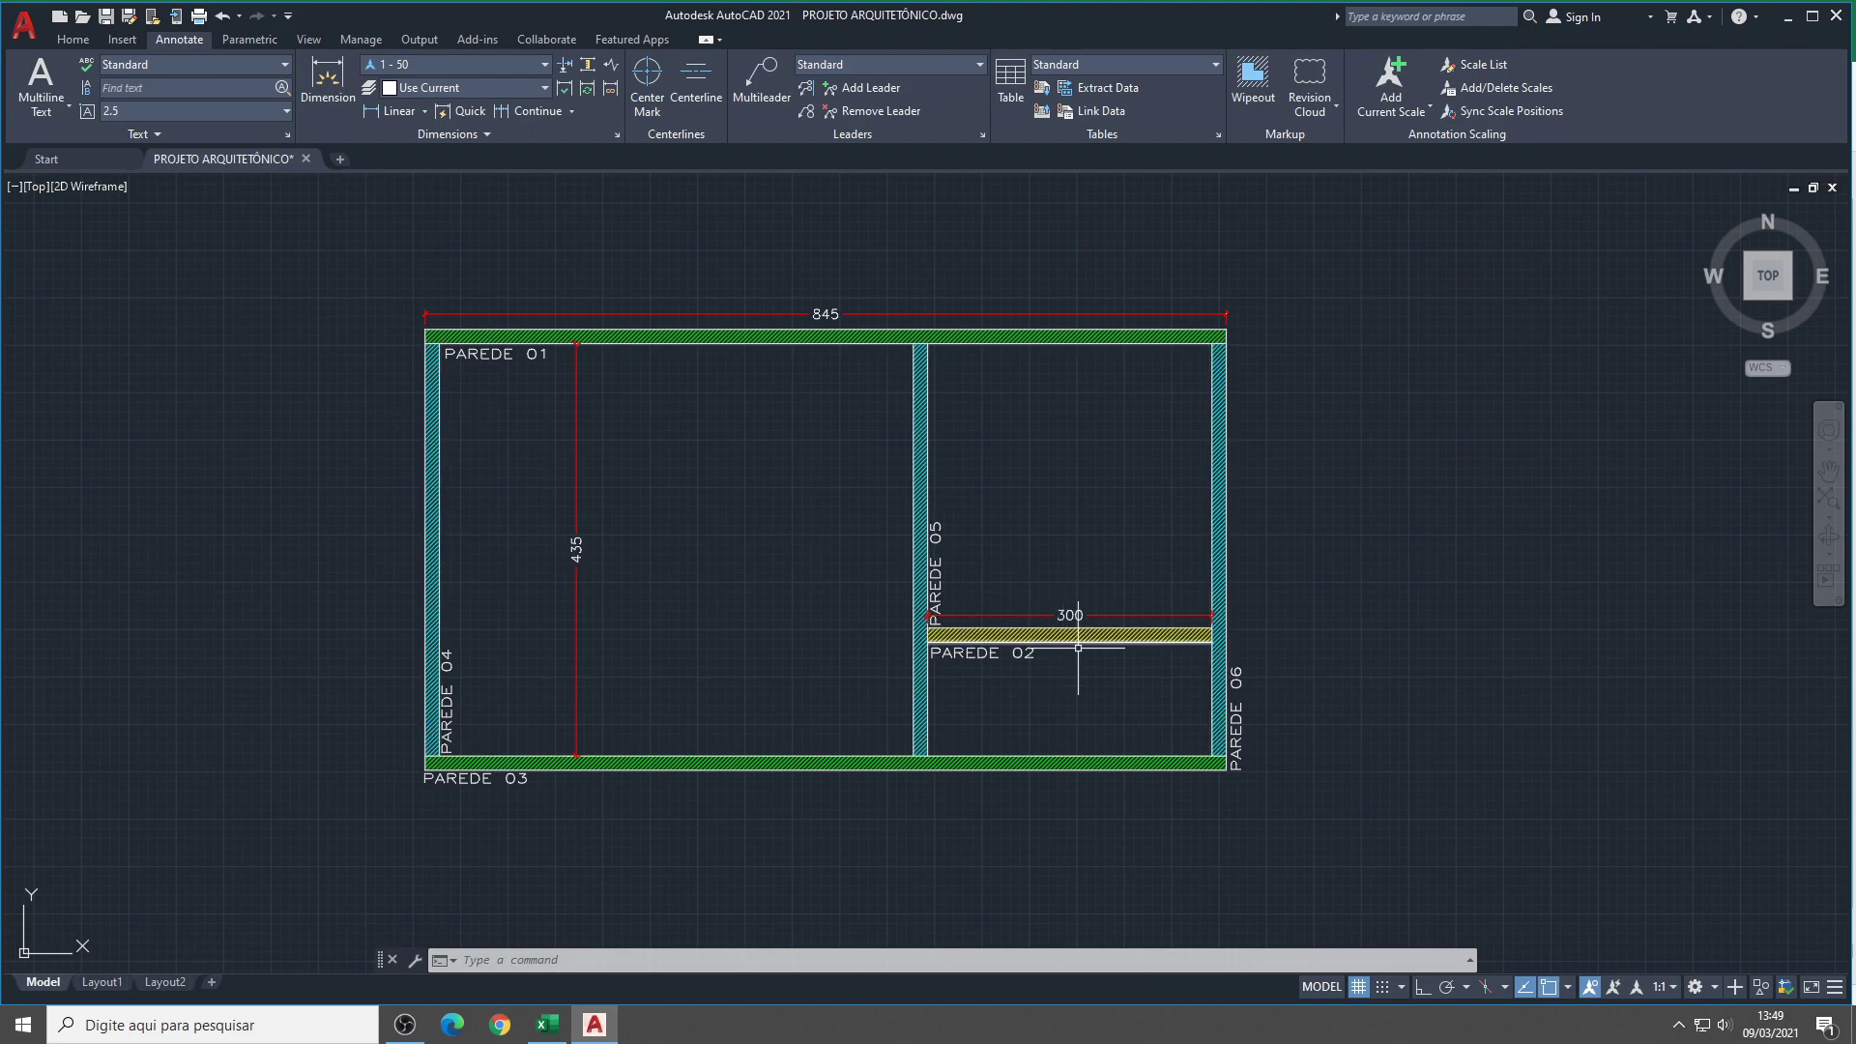
scroll(1088, 662, "up", 2)
scroll(1086, 655, "down", 2)
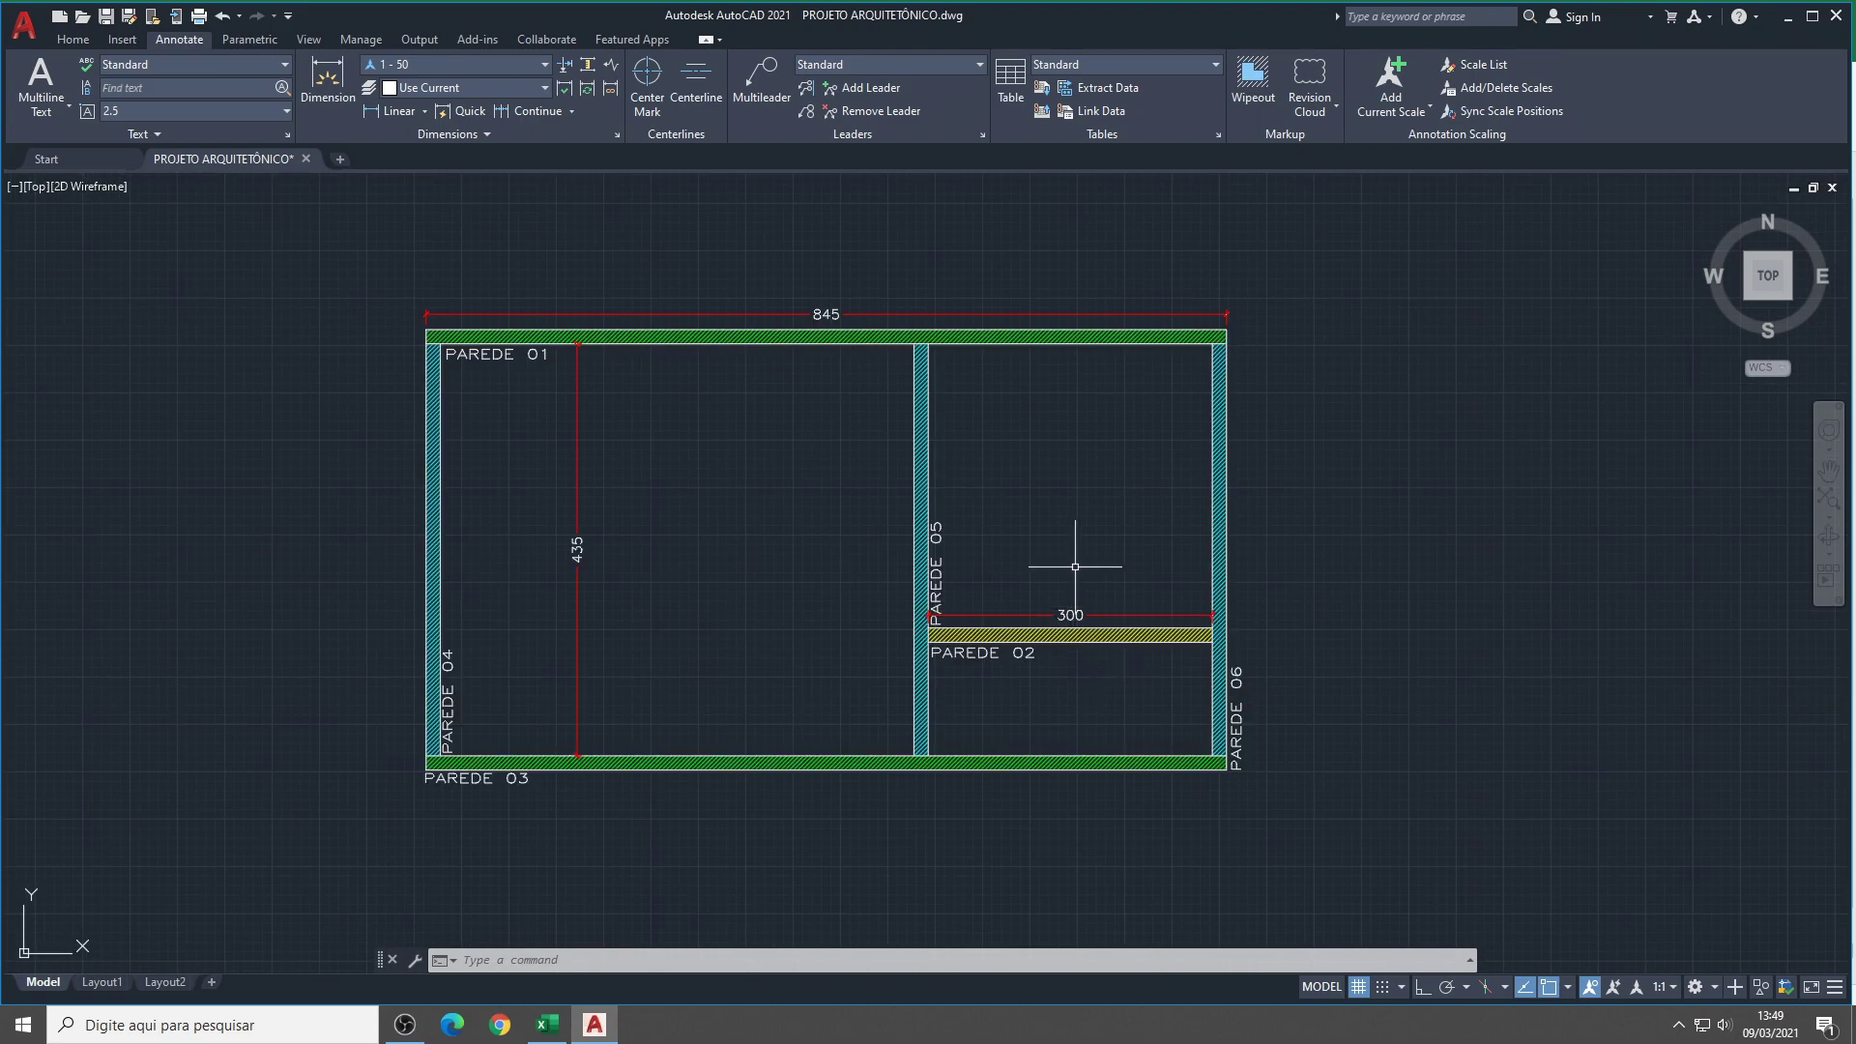
scroll(426, 329, "up", 2)
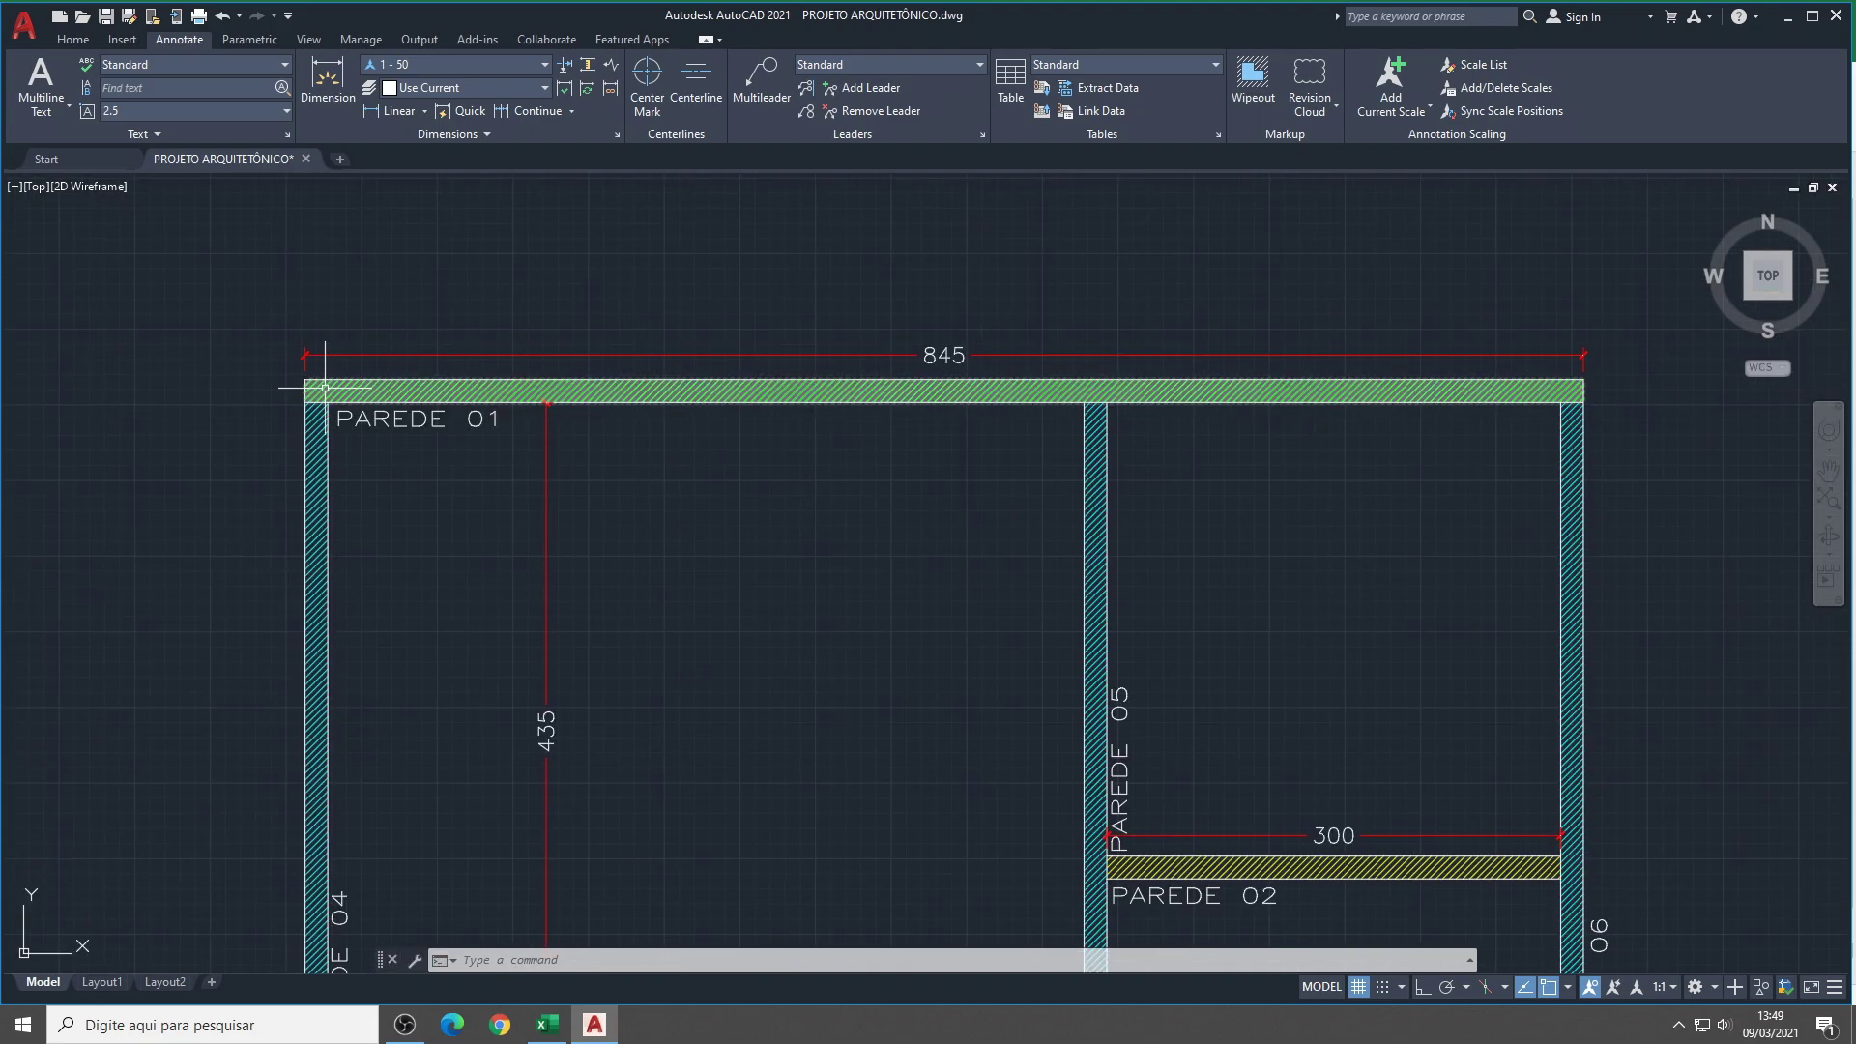
scroll(312, 387, "up", 2)
scroll(305, 392, "down", 3)
scroll(883, 416, "up", 3)
scroll(884, 416, "down", 1)
scroll(683, 319, "down", 1)
scroll(505, 303, "down", 2)
scroll(627, 335, "up", 1)
scroll(628, 336, "up", 2)
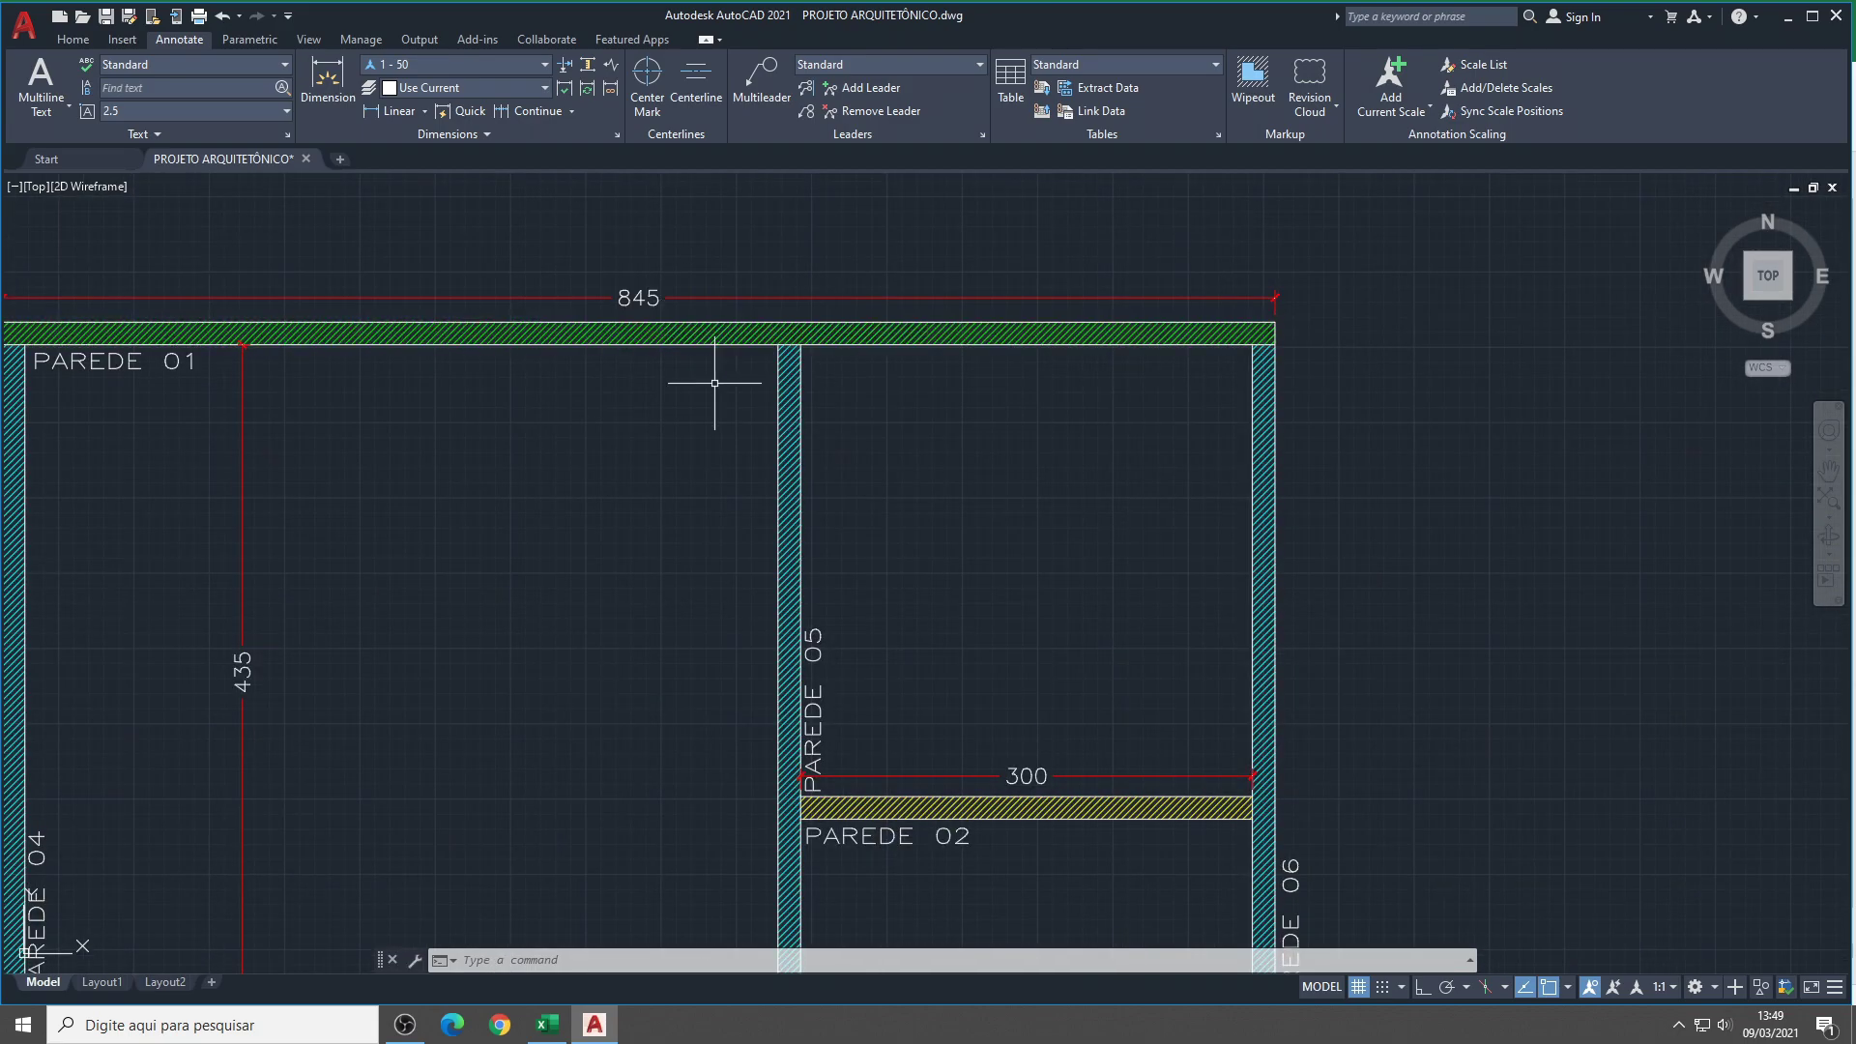
scroll(721, 381, "down", 2)
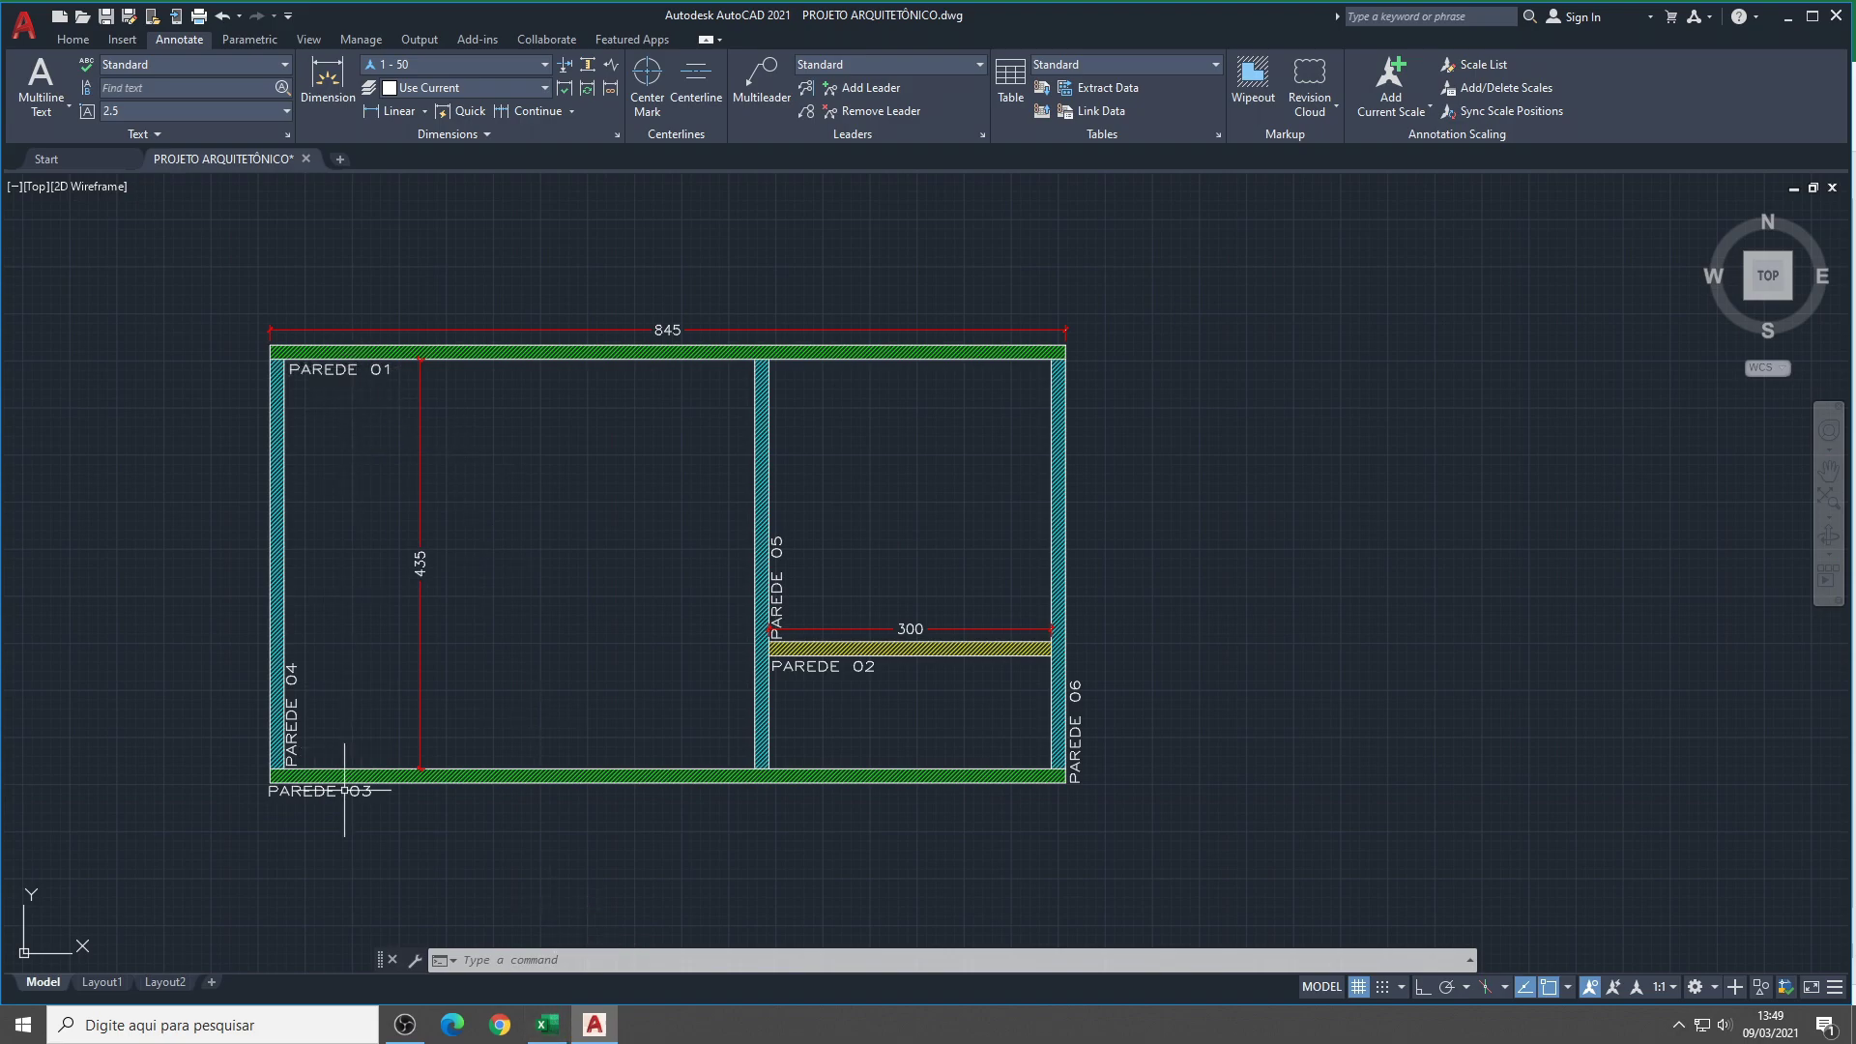
left_click(547, 1025)
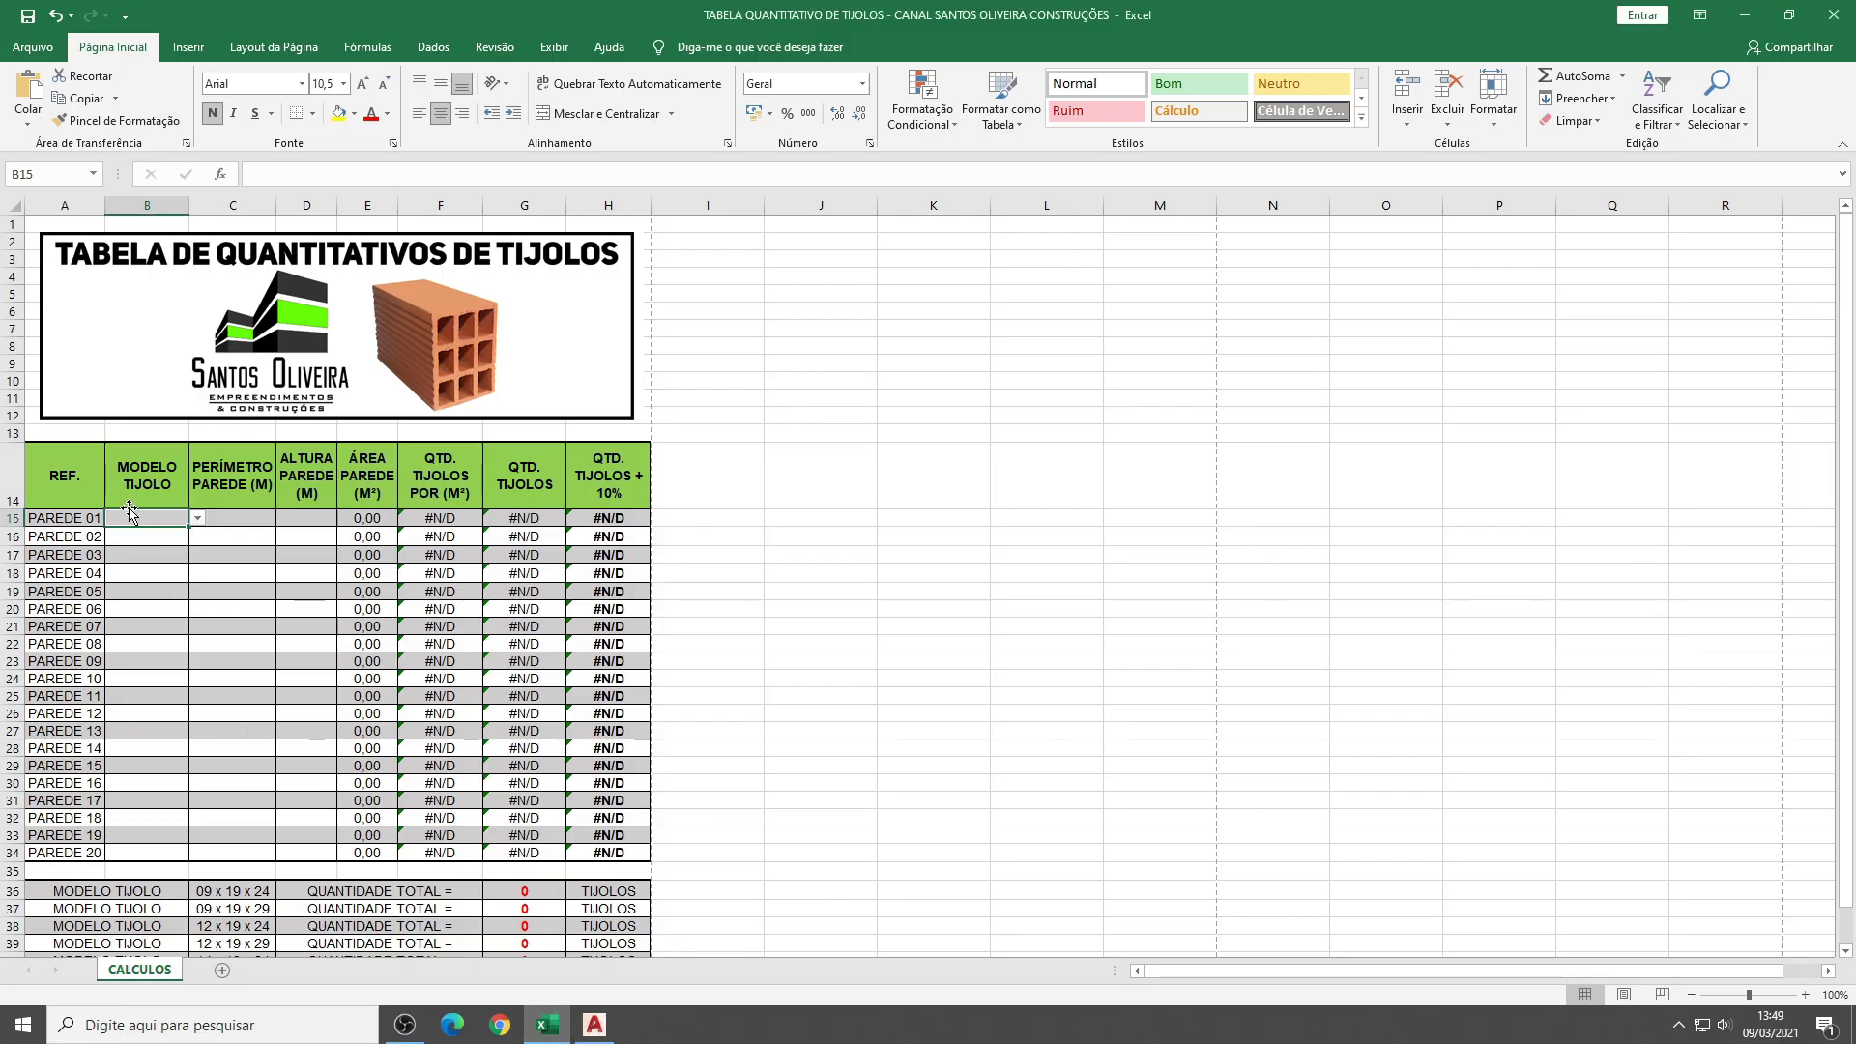
Enter an 8,45 m perimeter for PAREDE 01 and PAREDE 03 in C15 and C17
left_click(254, 521)
type("45")
key("Return")
key("Return")
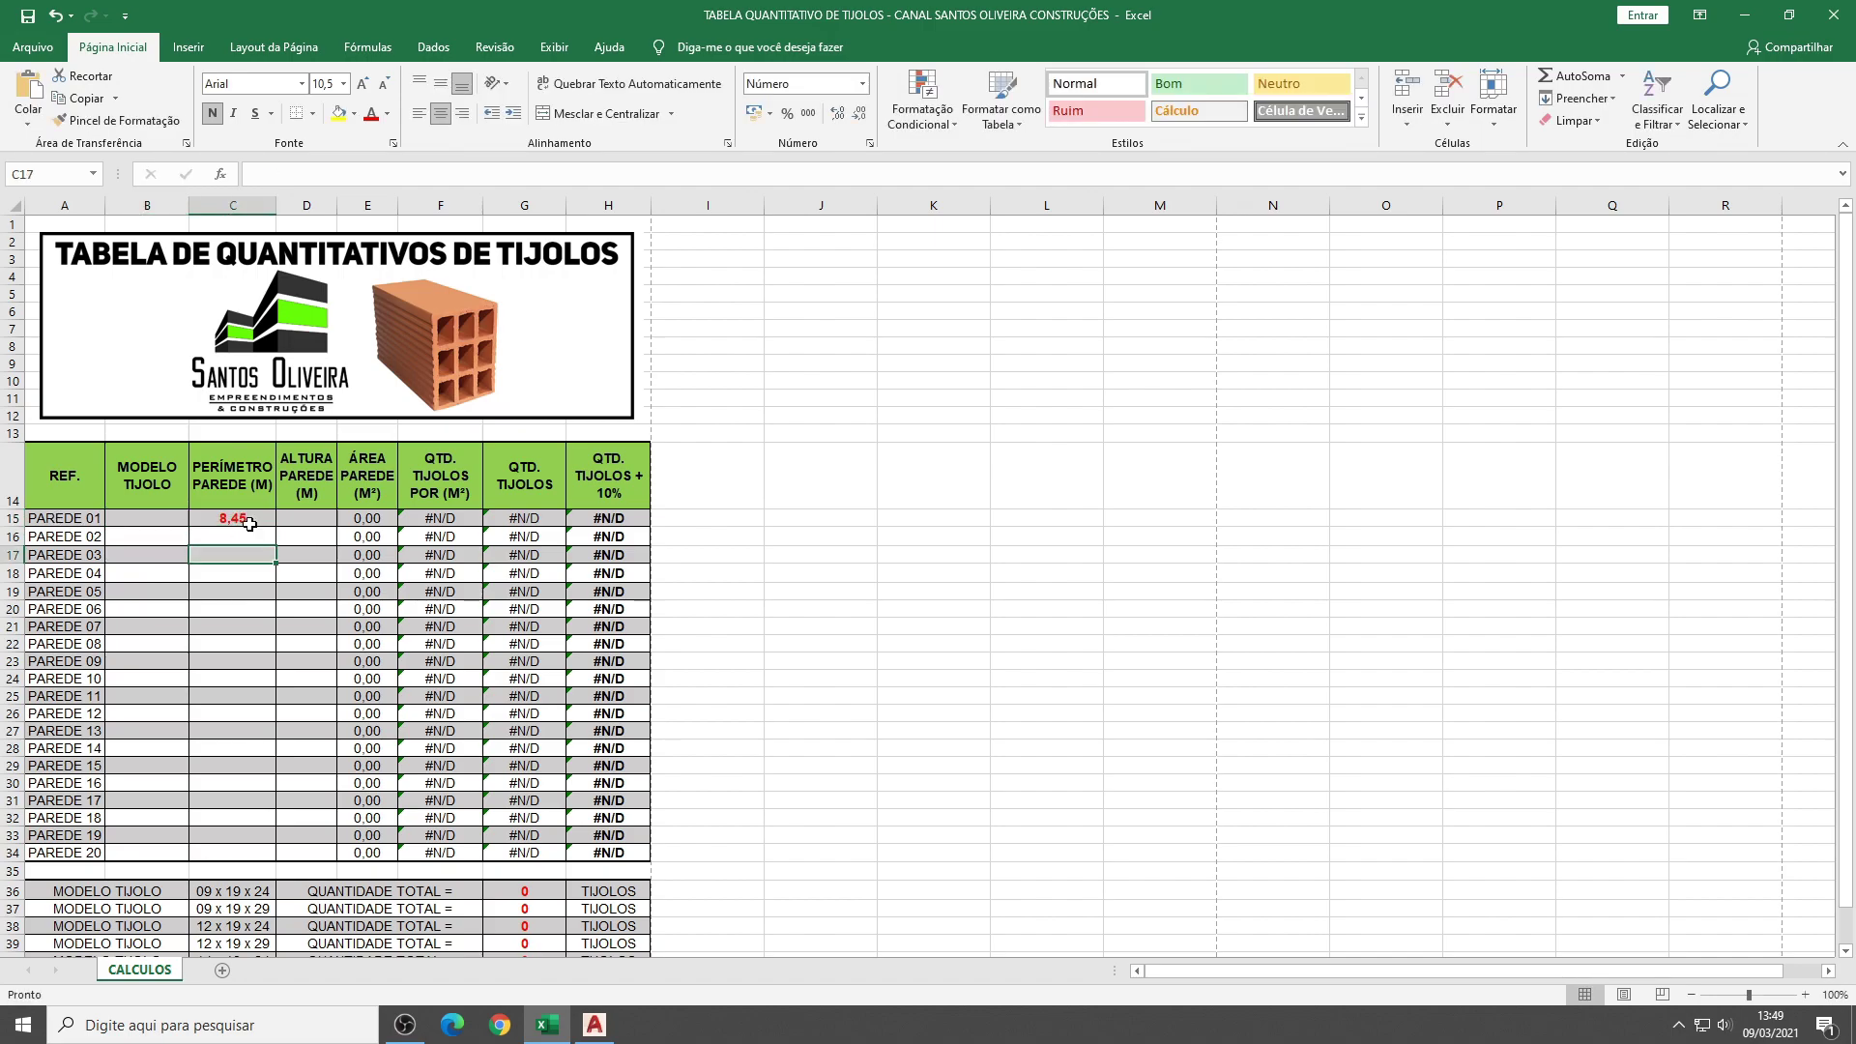
type("8,45")
key("Return")
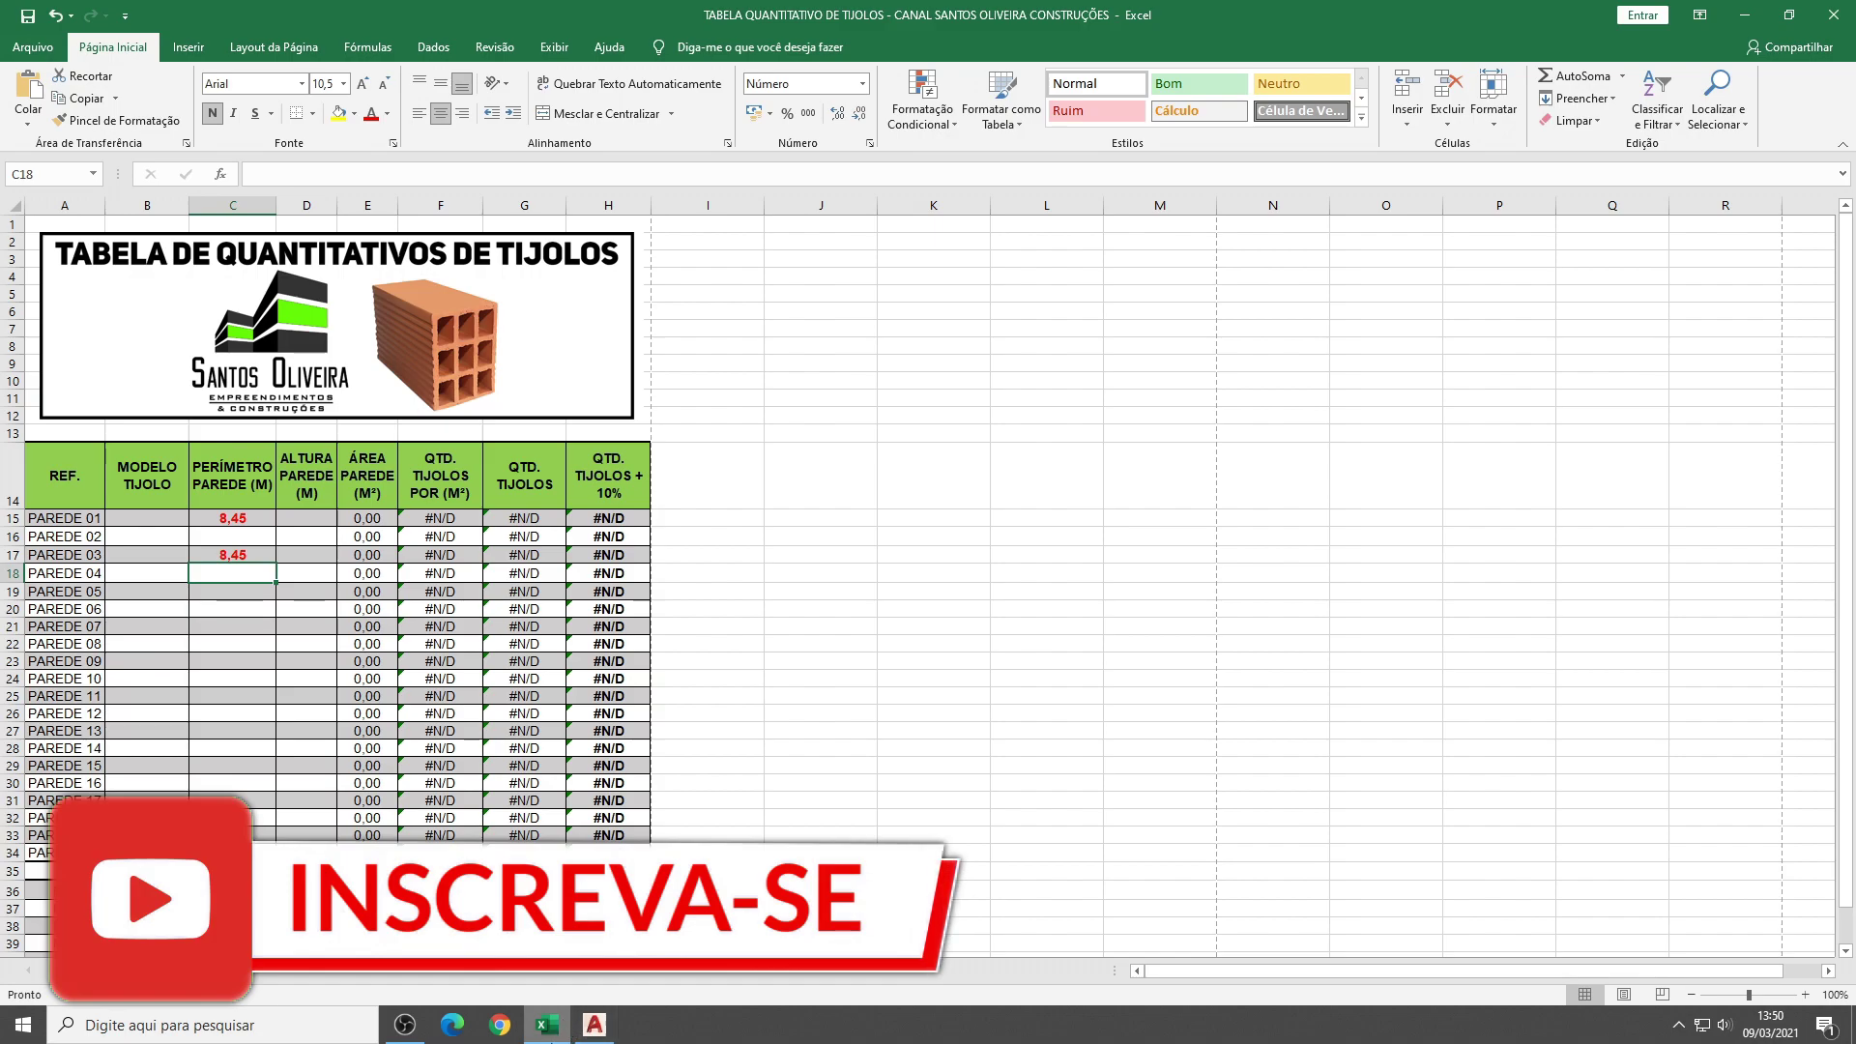
left_click(585, 1026)
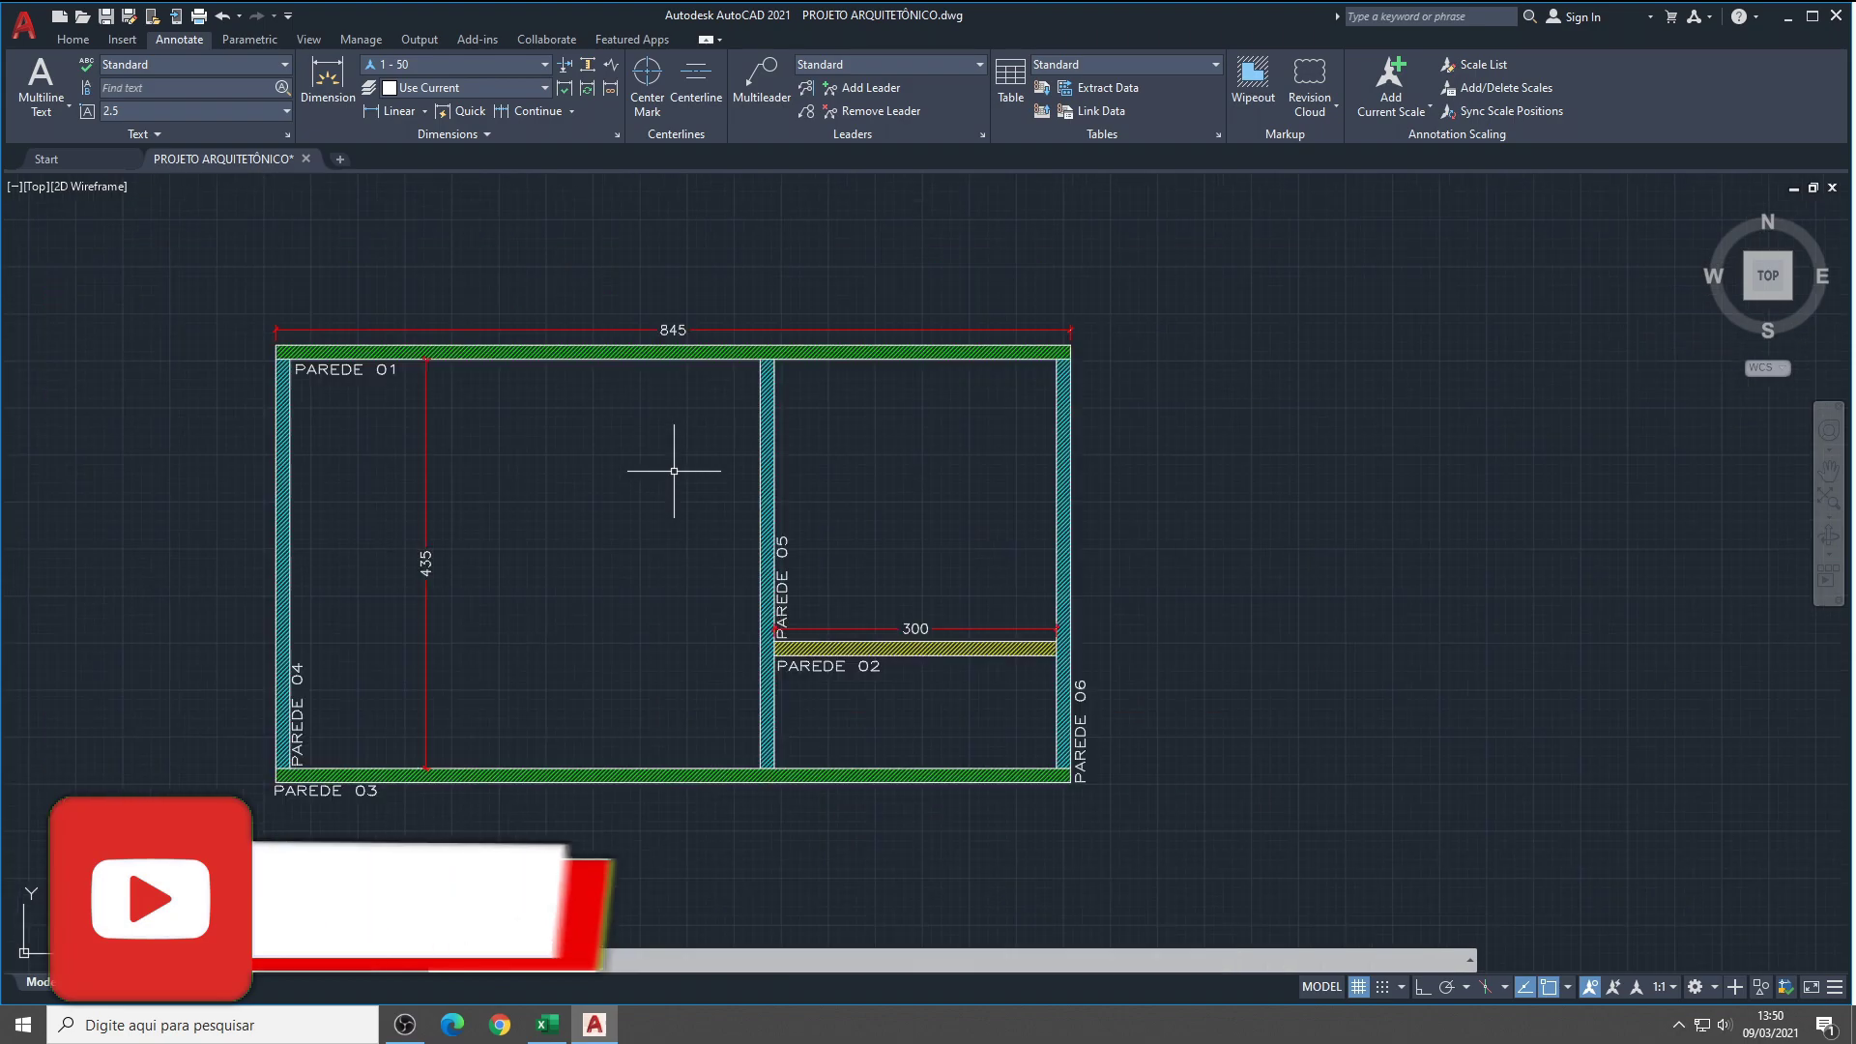
left_click_drag(676, 477, 795, 402)
scroll(538, 779, "up", 4)
scroll(538, 780, "down", 4)
scroll(426, 367, "up", 2)
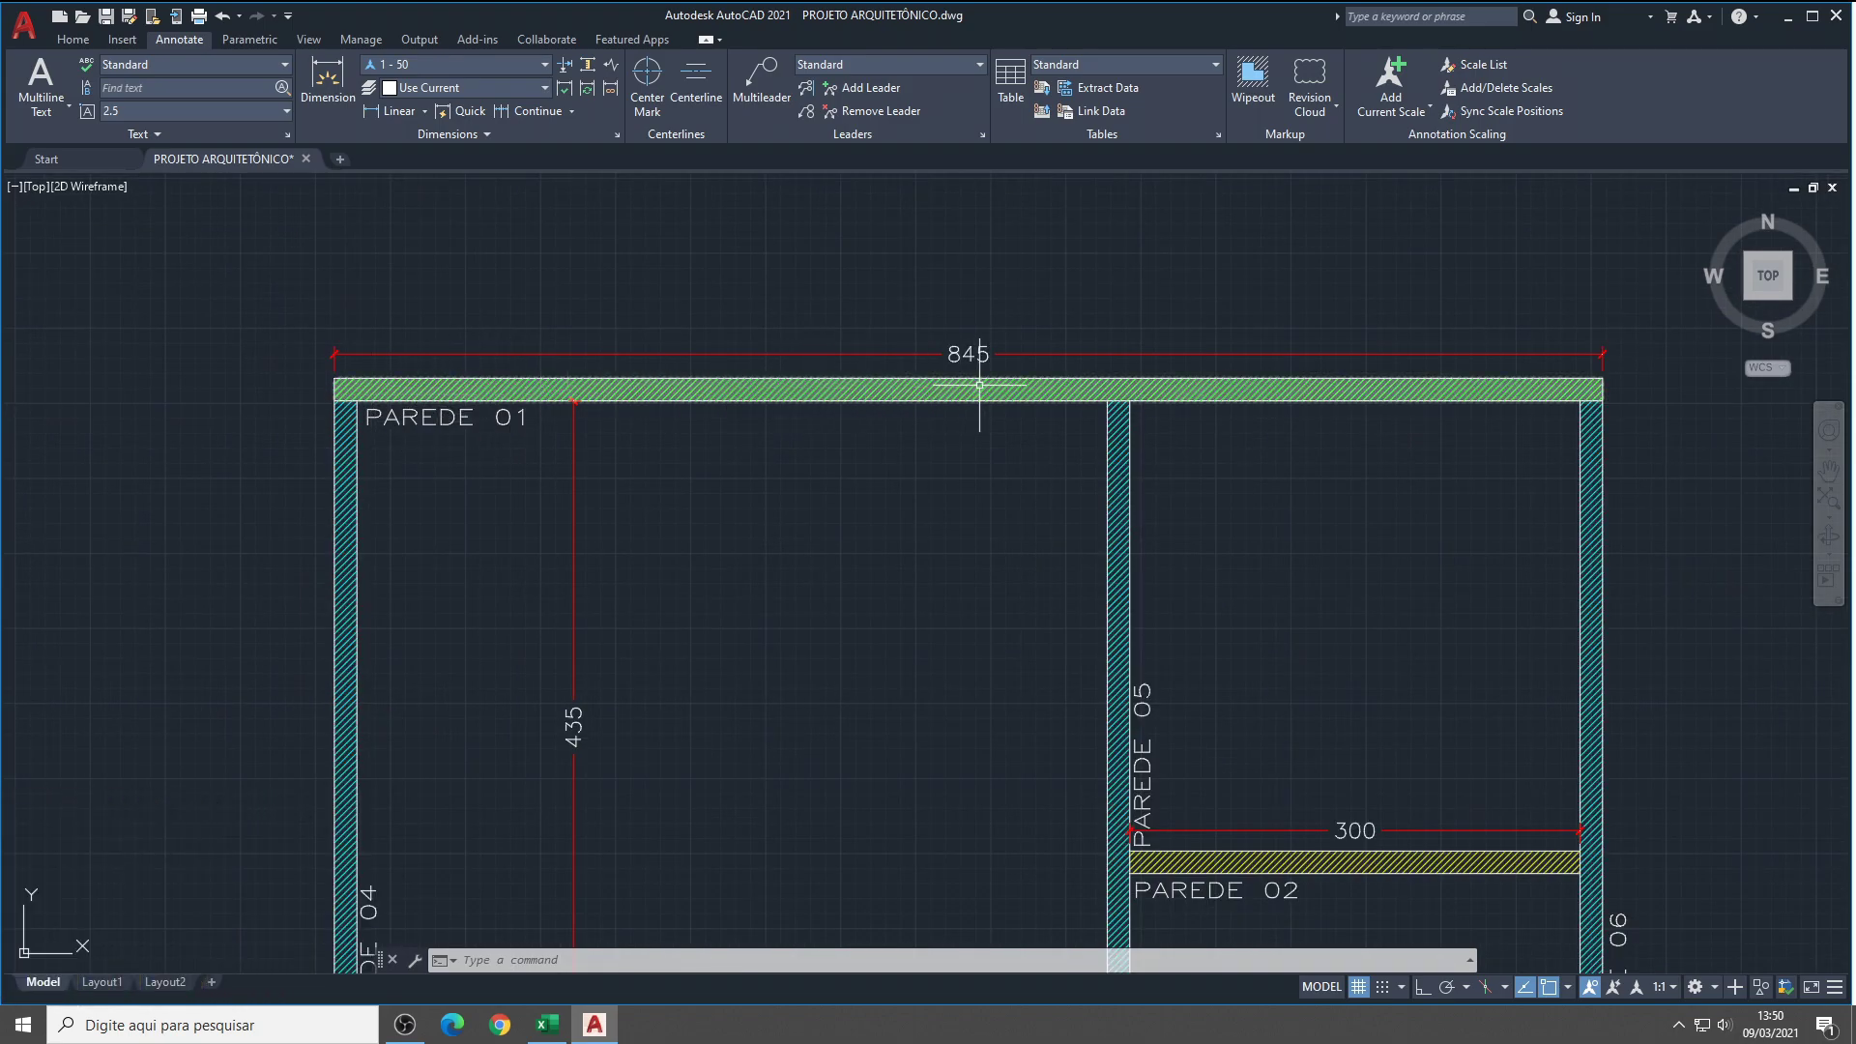
scroll(942, 385, "down", 2)
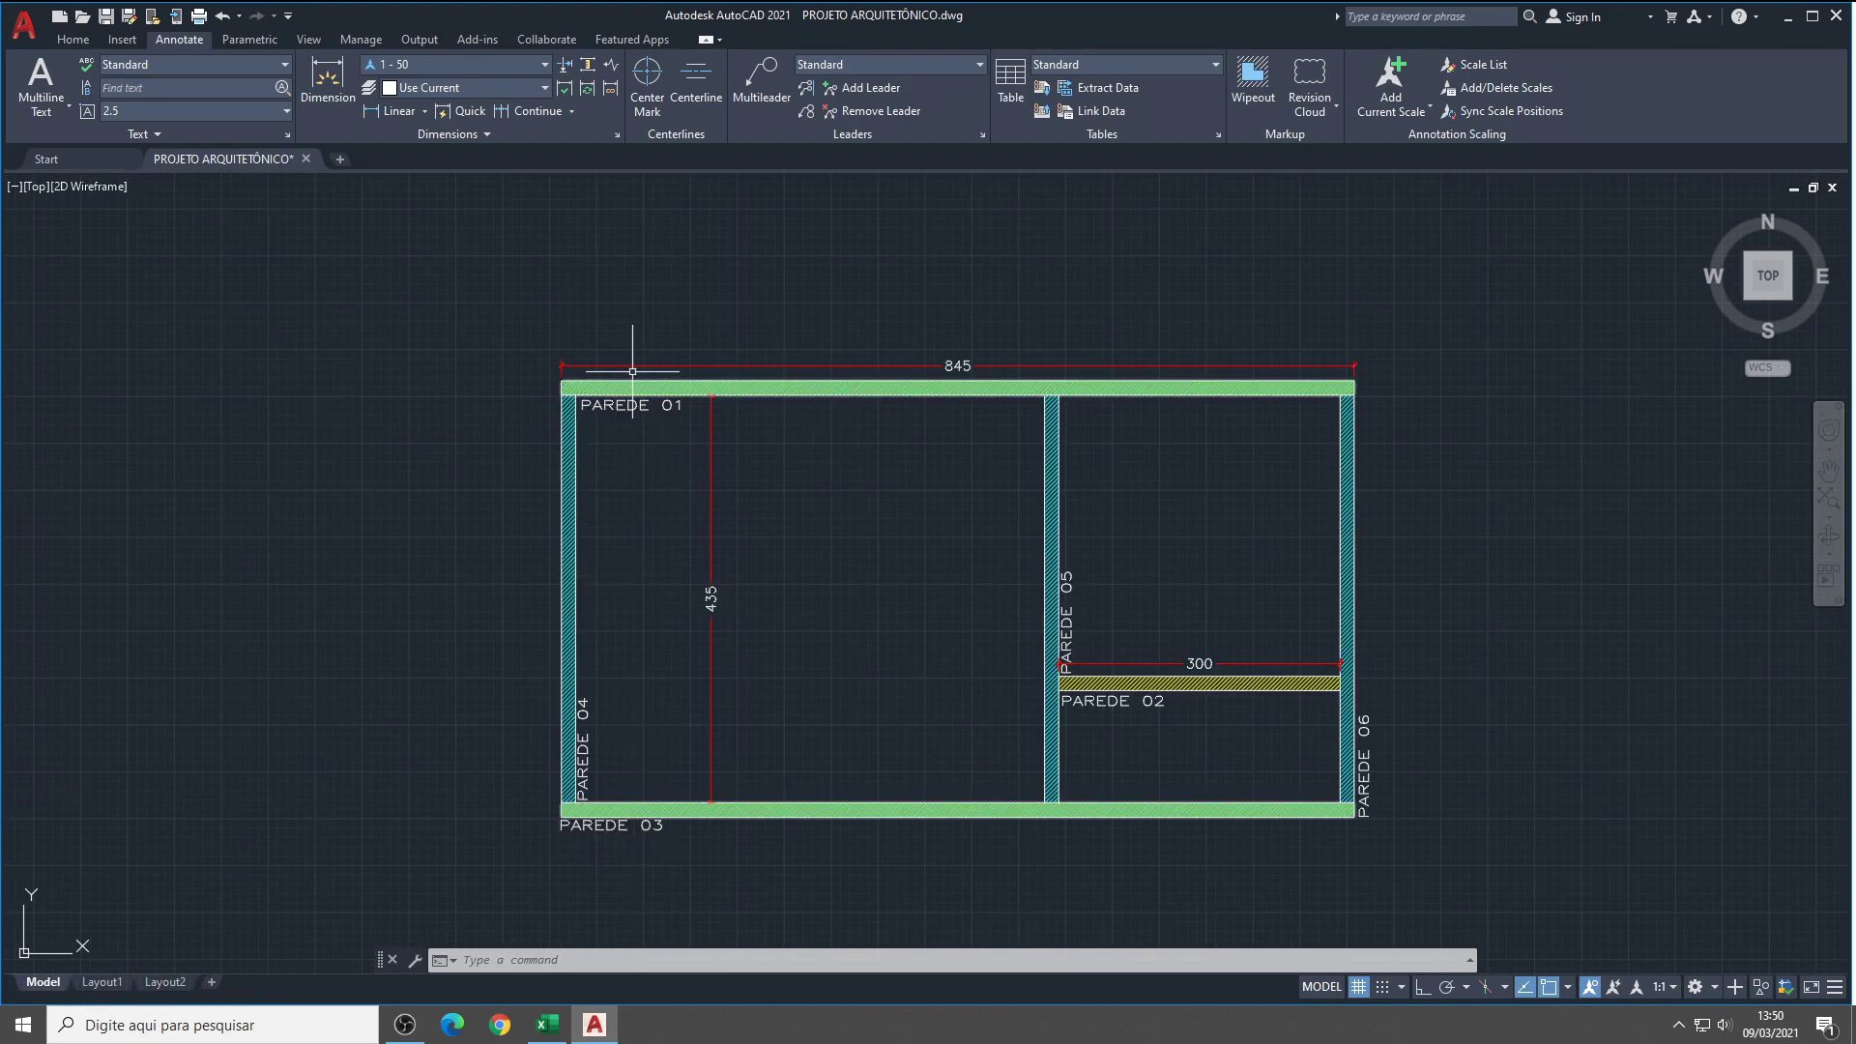
scroll(581, 399, "up", 3)
scroll(578, 392, "up", 3)
scroll(579, 391, "down", 4)
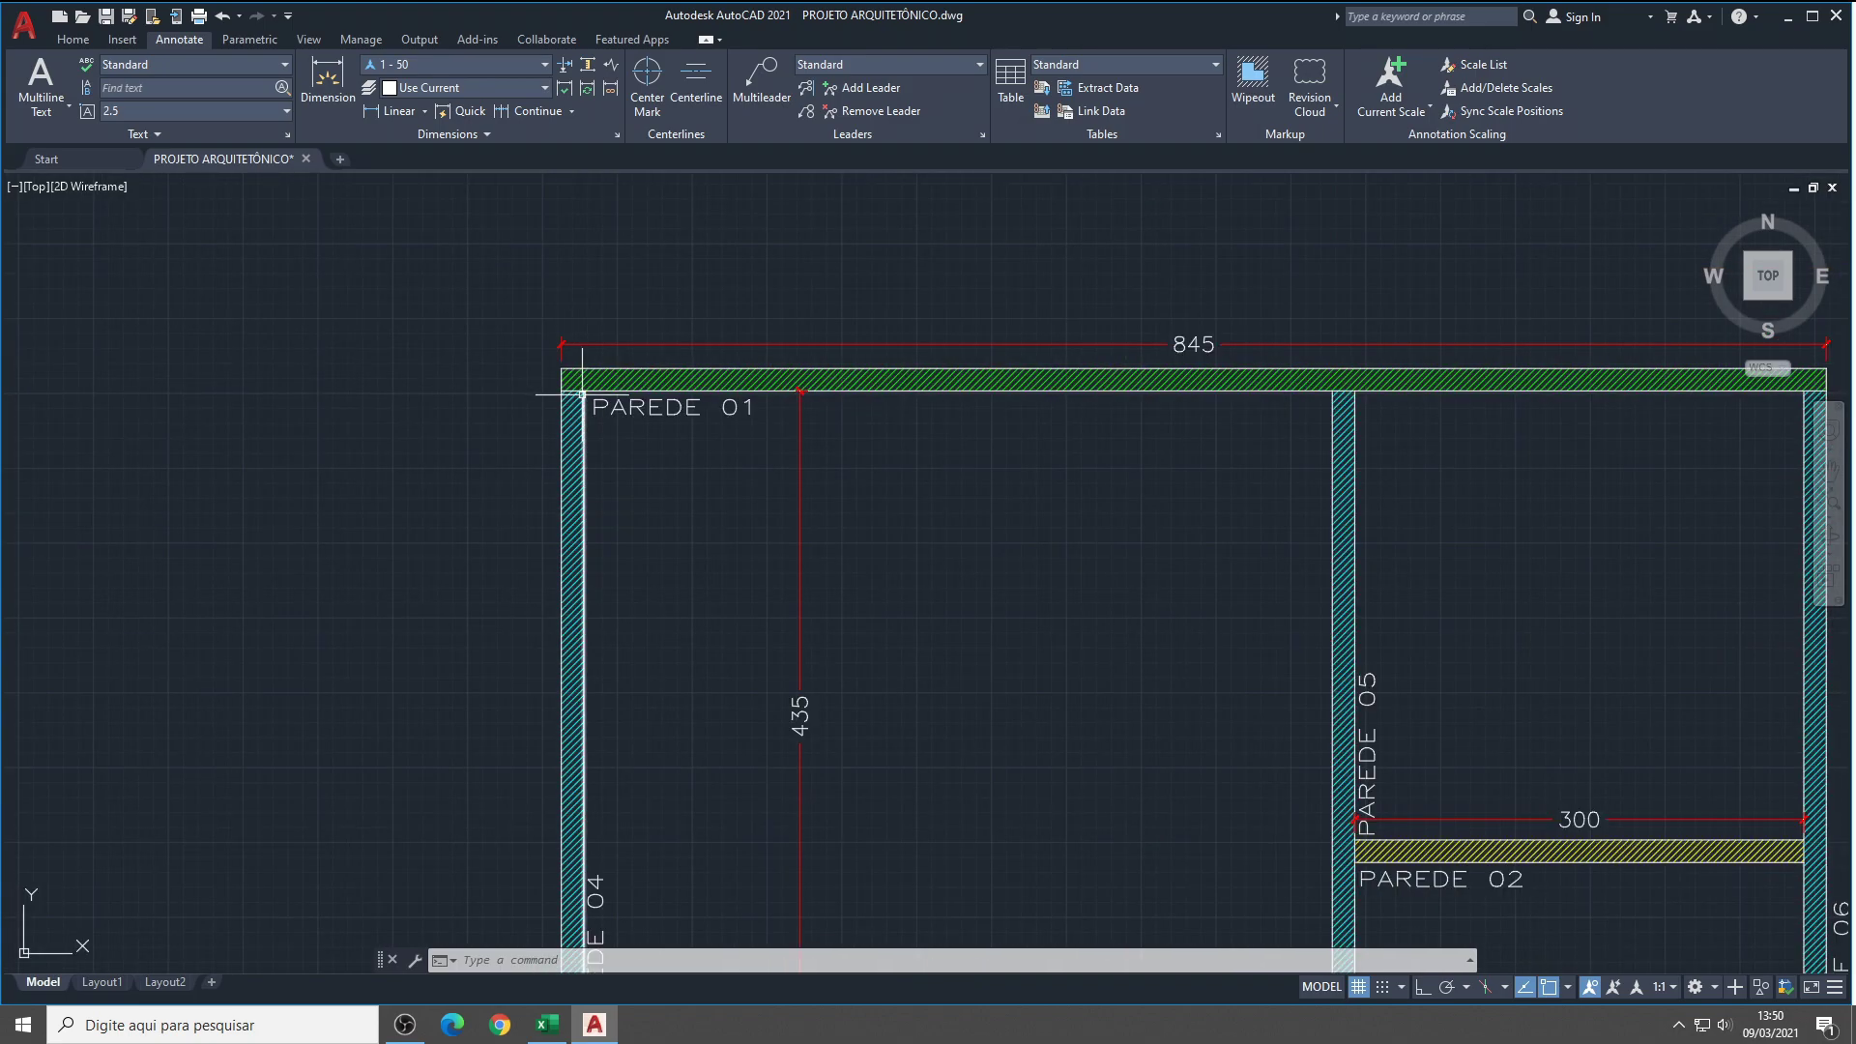
scroll(613, 592, "down", 2)
scroll(600, 677, "up", 5)
scroll(621, 671, "down", 5)
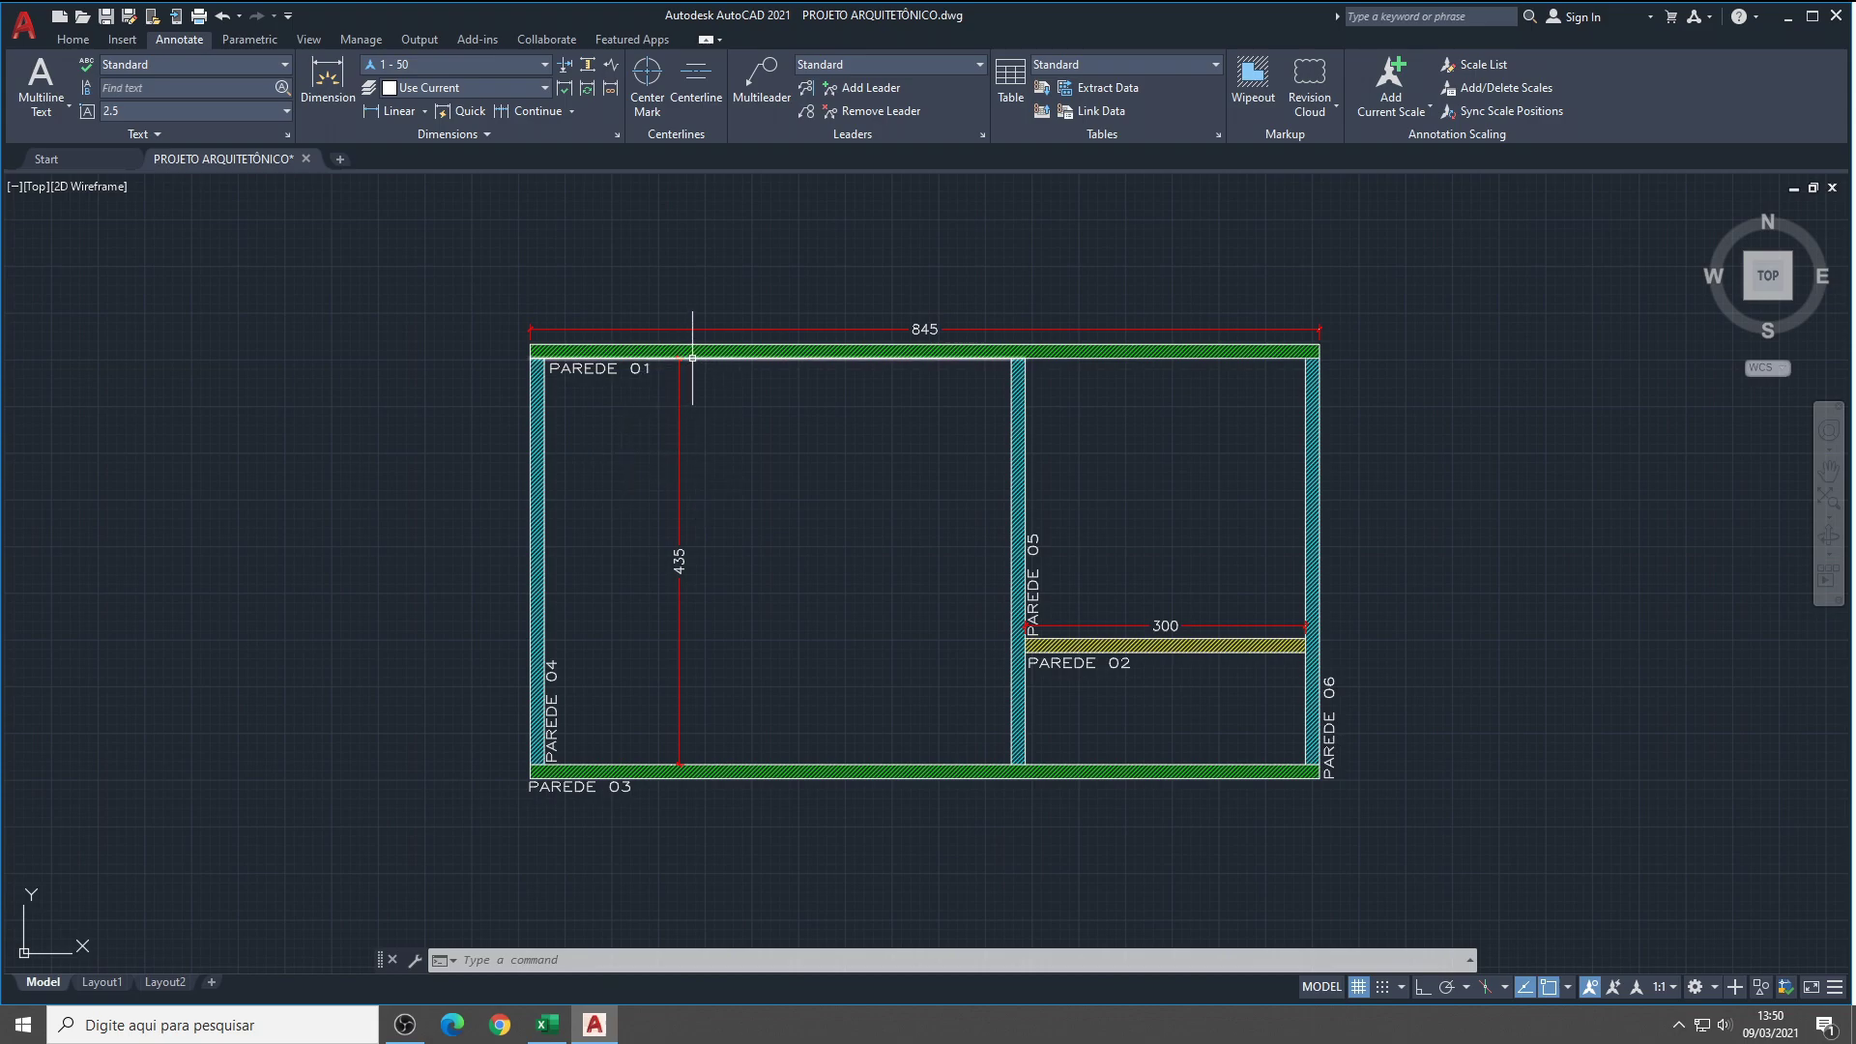
scroll(675, 544, "up", 4)
scroll(693, 607, "down", 2)
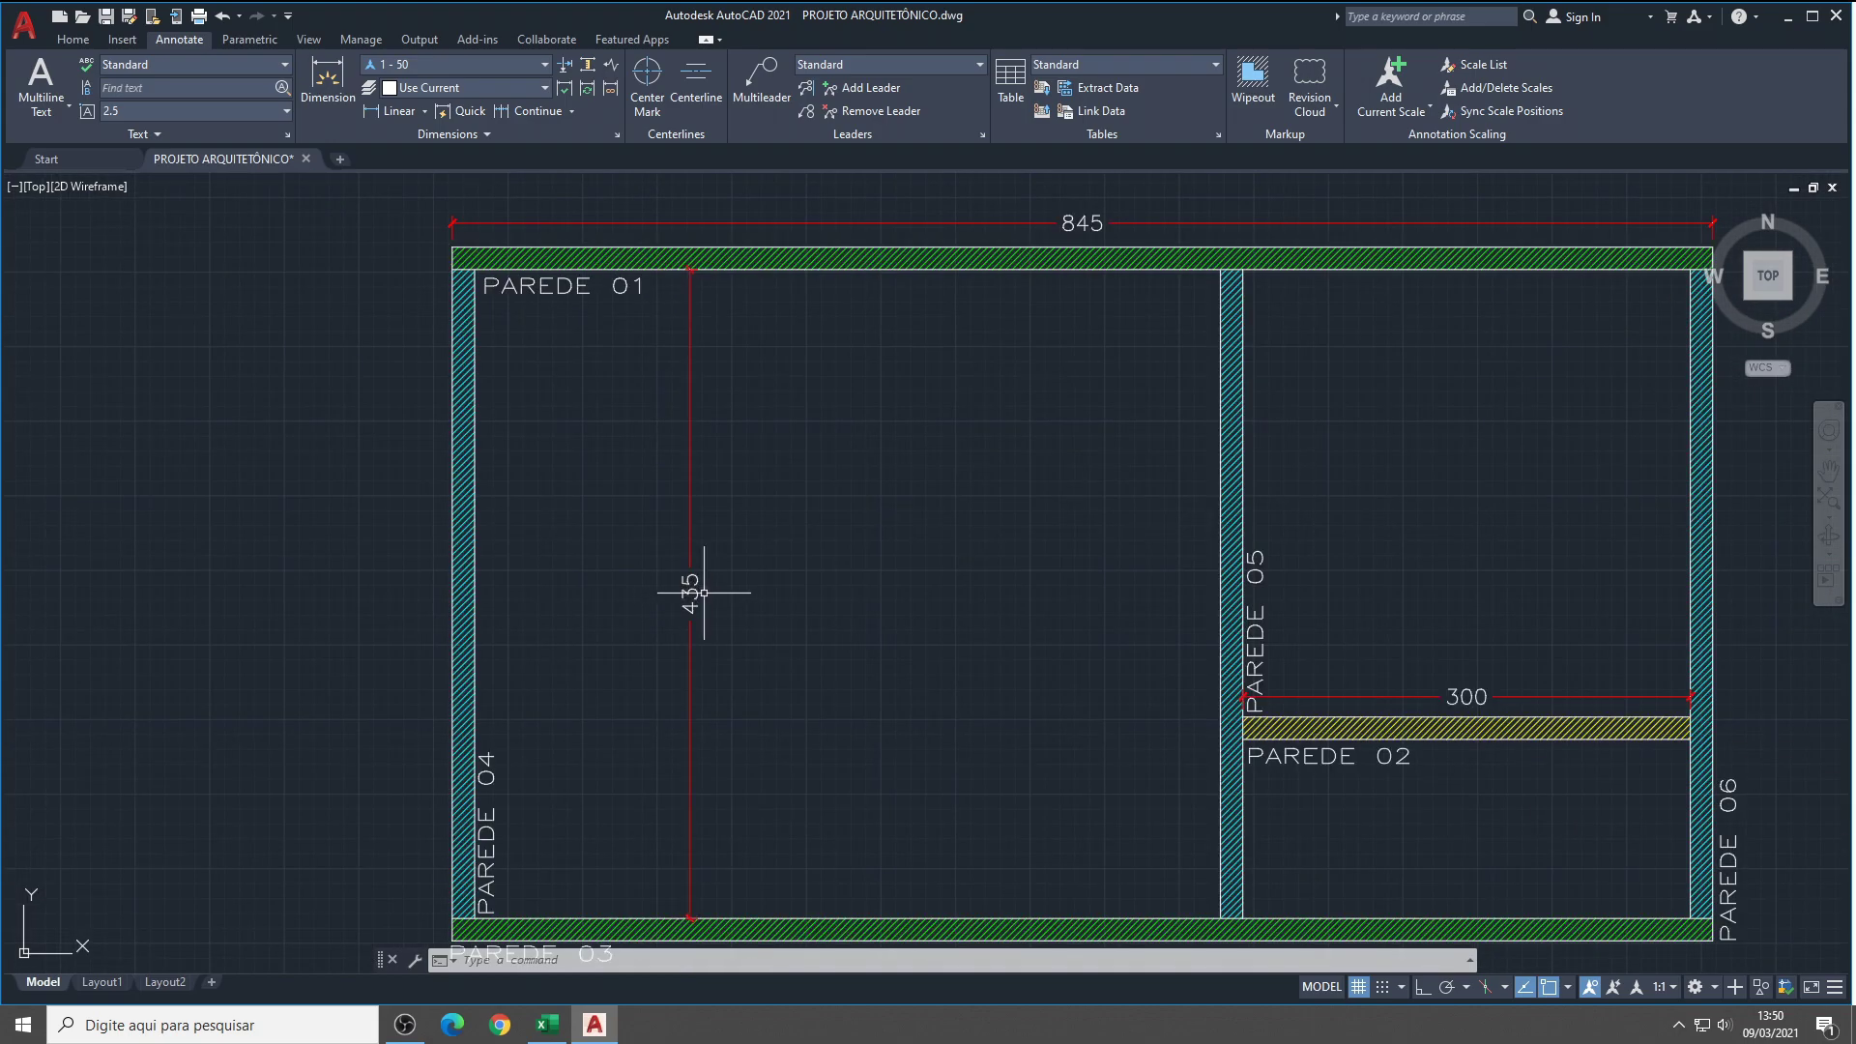
scroll(704, 593, "down", 4)
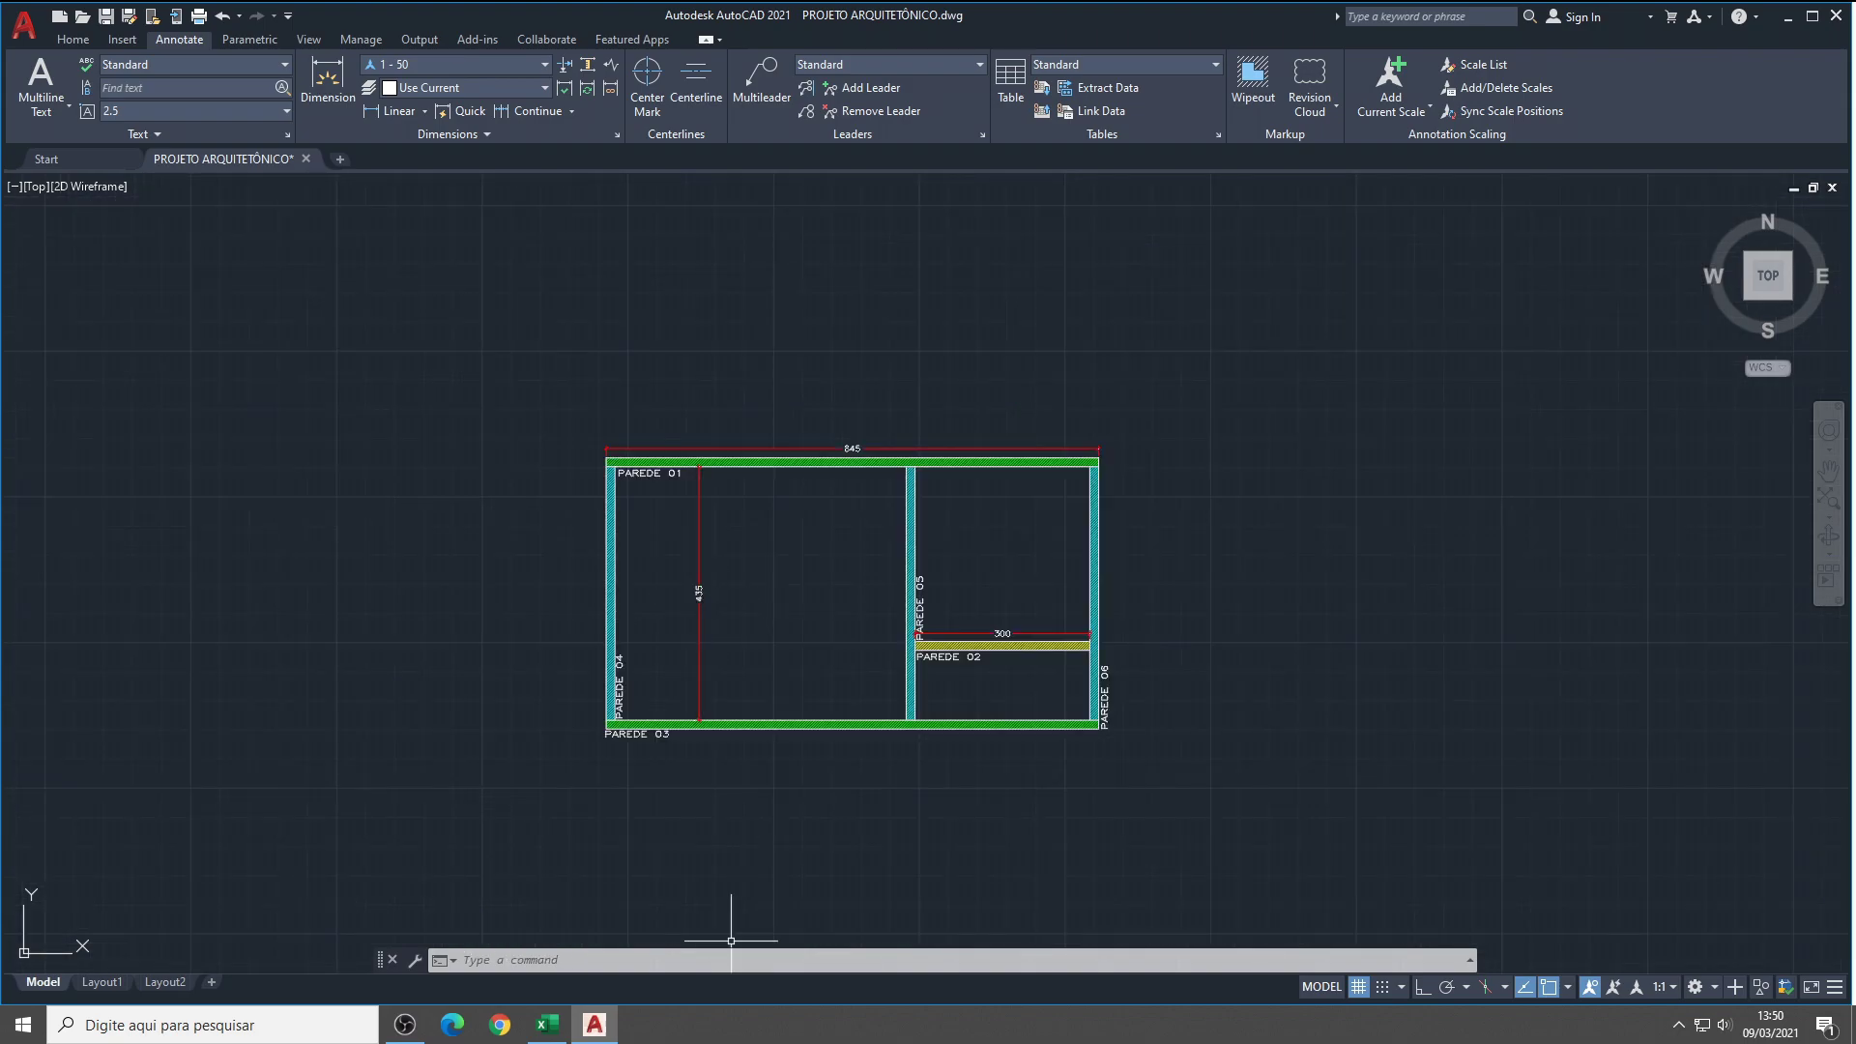
scroll(626, 674, "up", 4)
scroll(1251, 518, "down", 3)
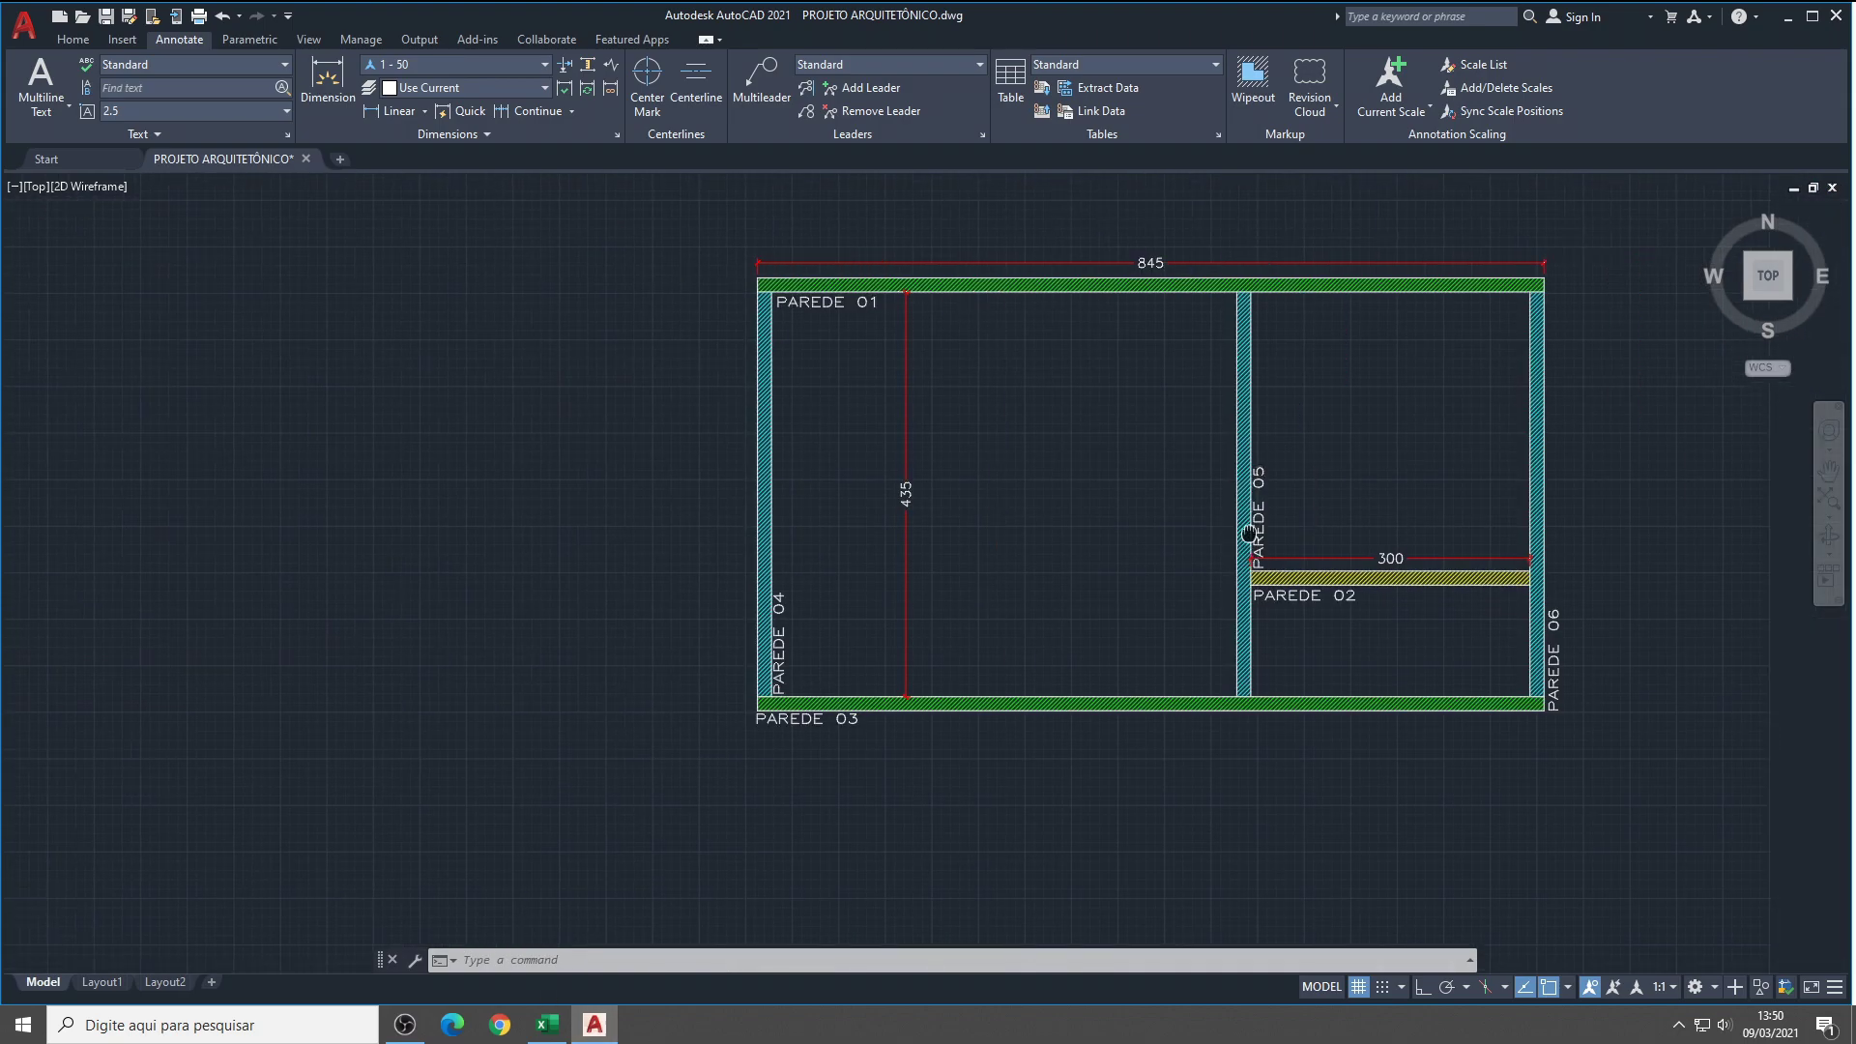
Enter 4,35 m perimeters for PAREDE 04, 05 and 06 in C18:C20
left_click(547, 1025)
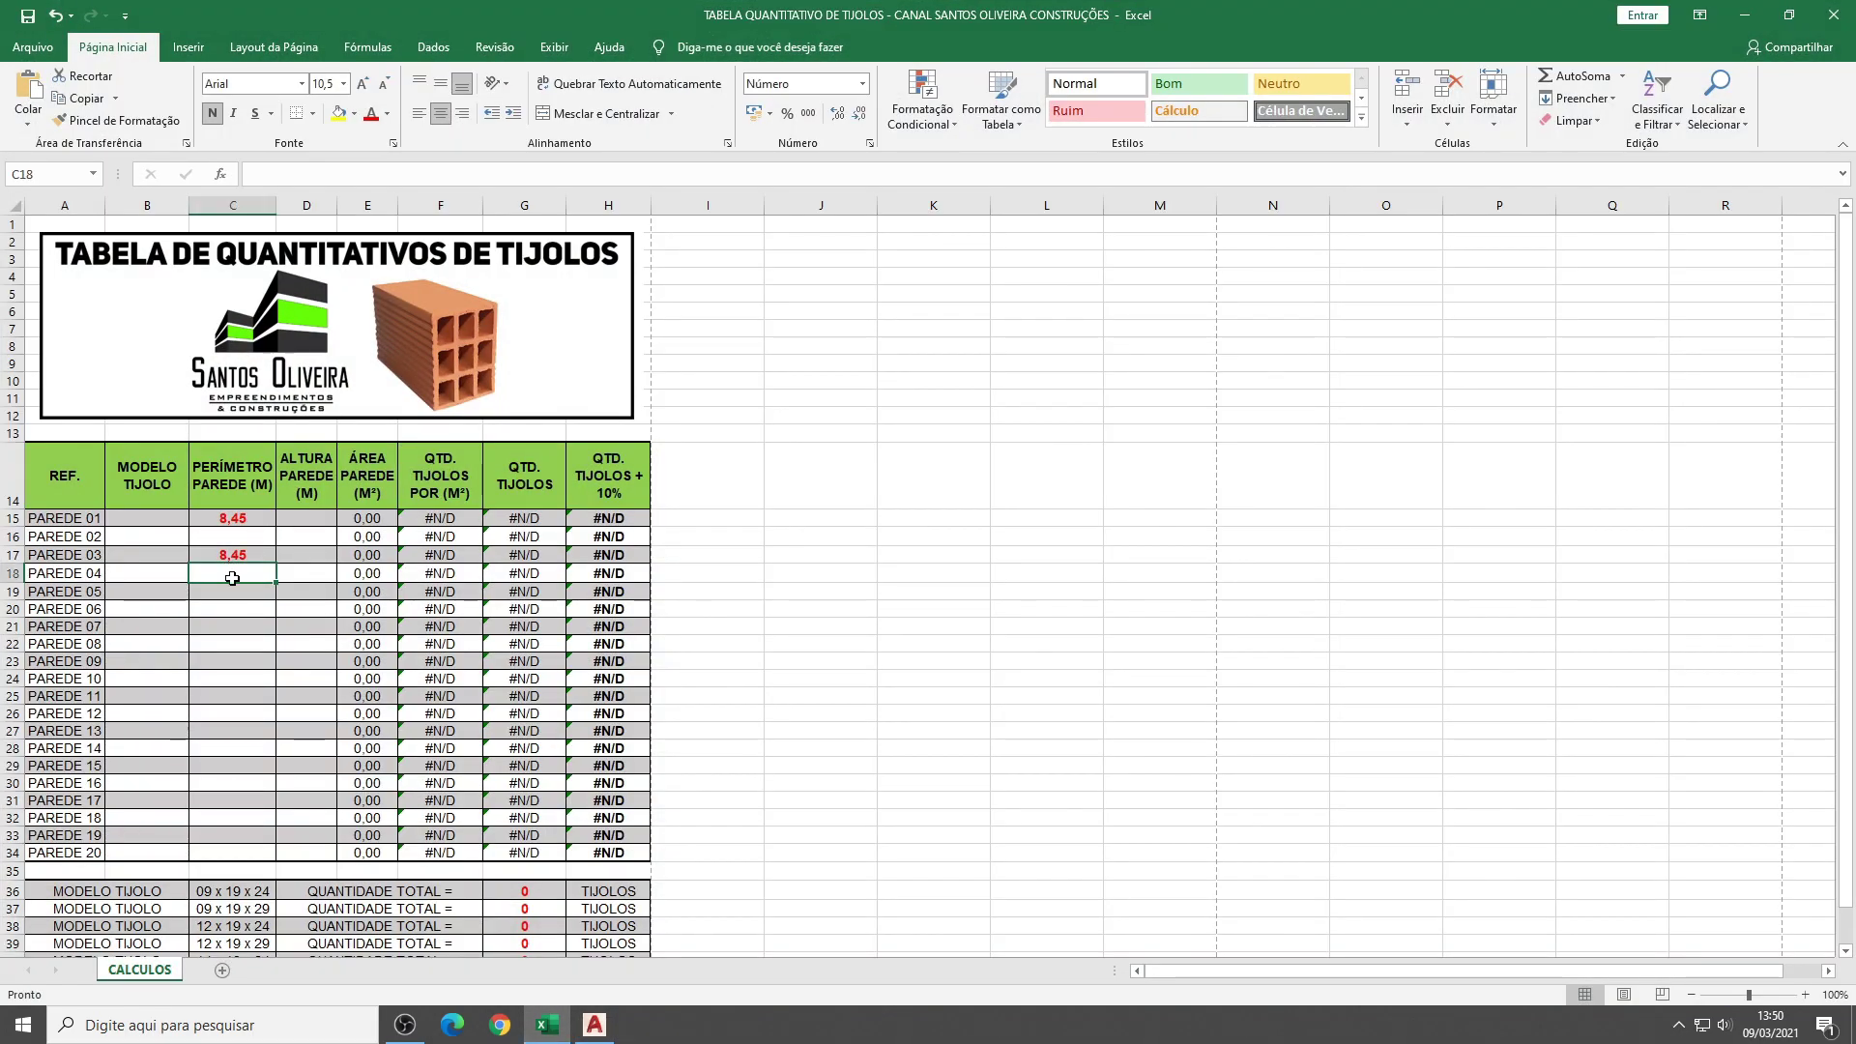
type("4,")
key("Return")
type("4,35")
key("Return")
type("4")
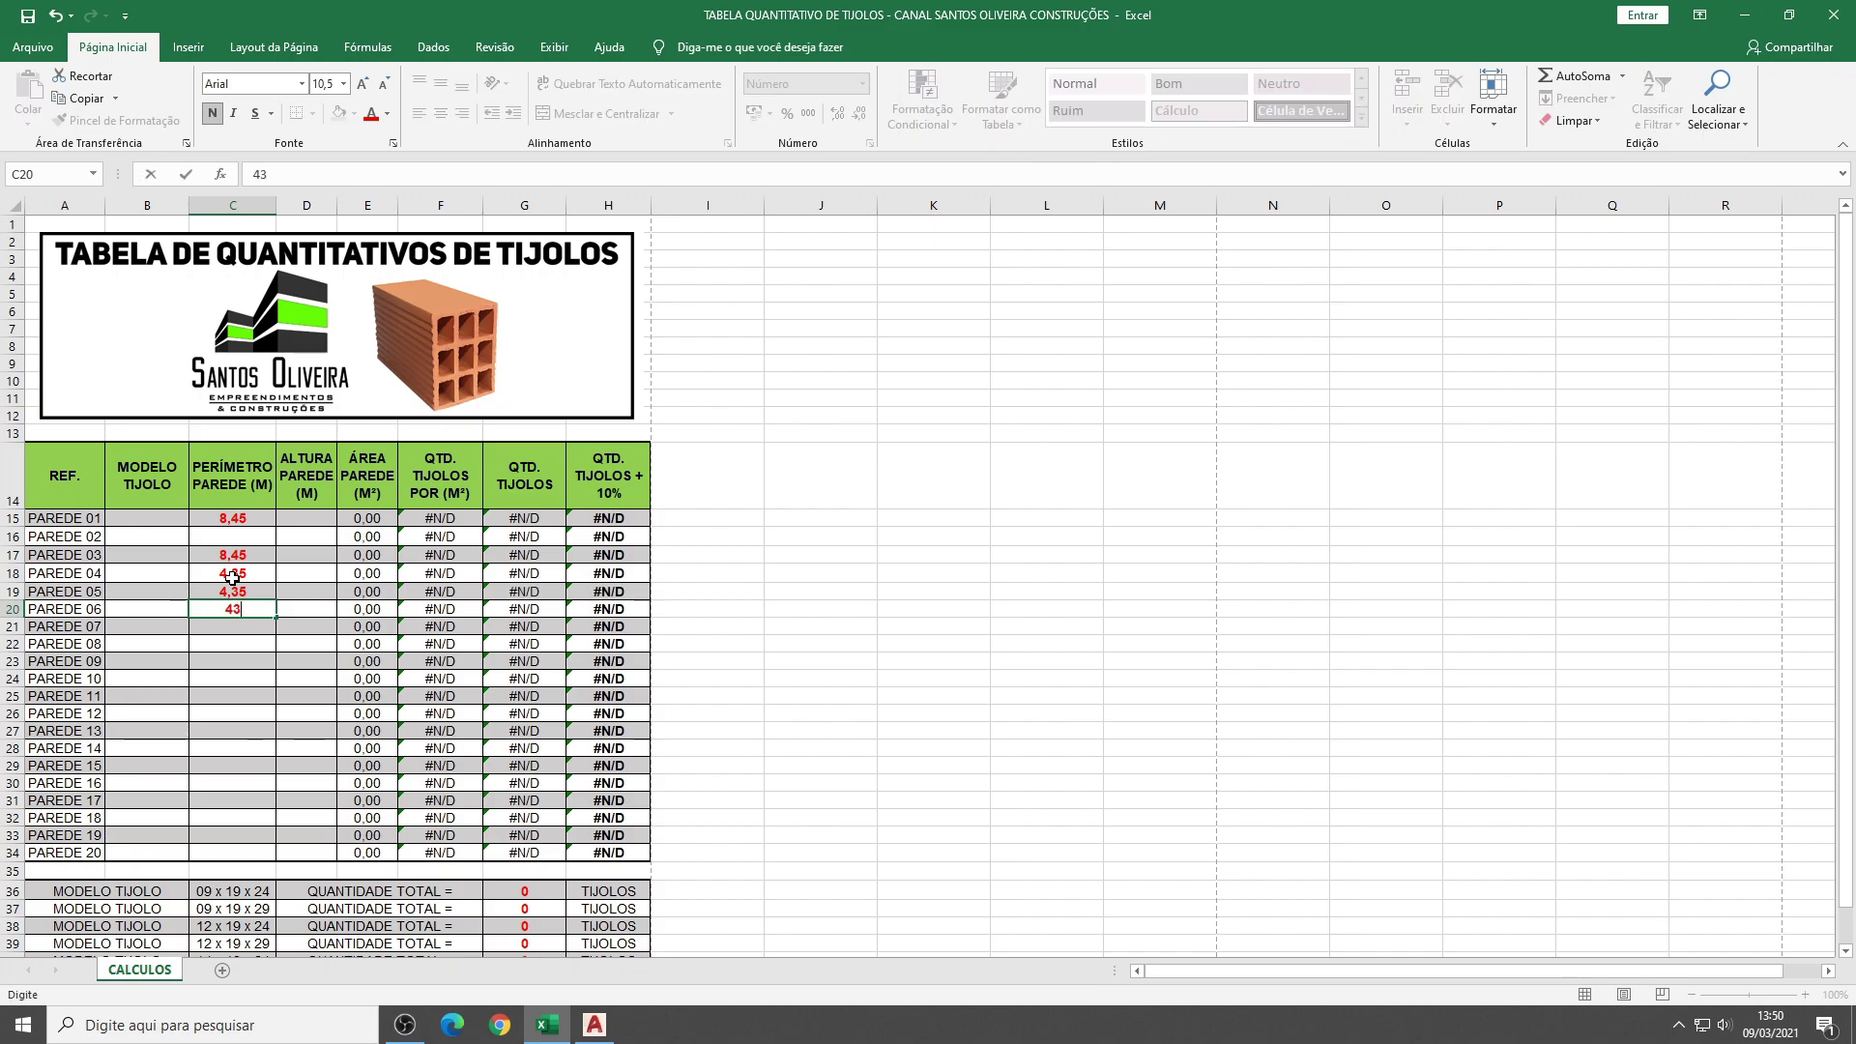
type(",35")
key("Return")
left_click(595, 1025)
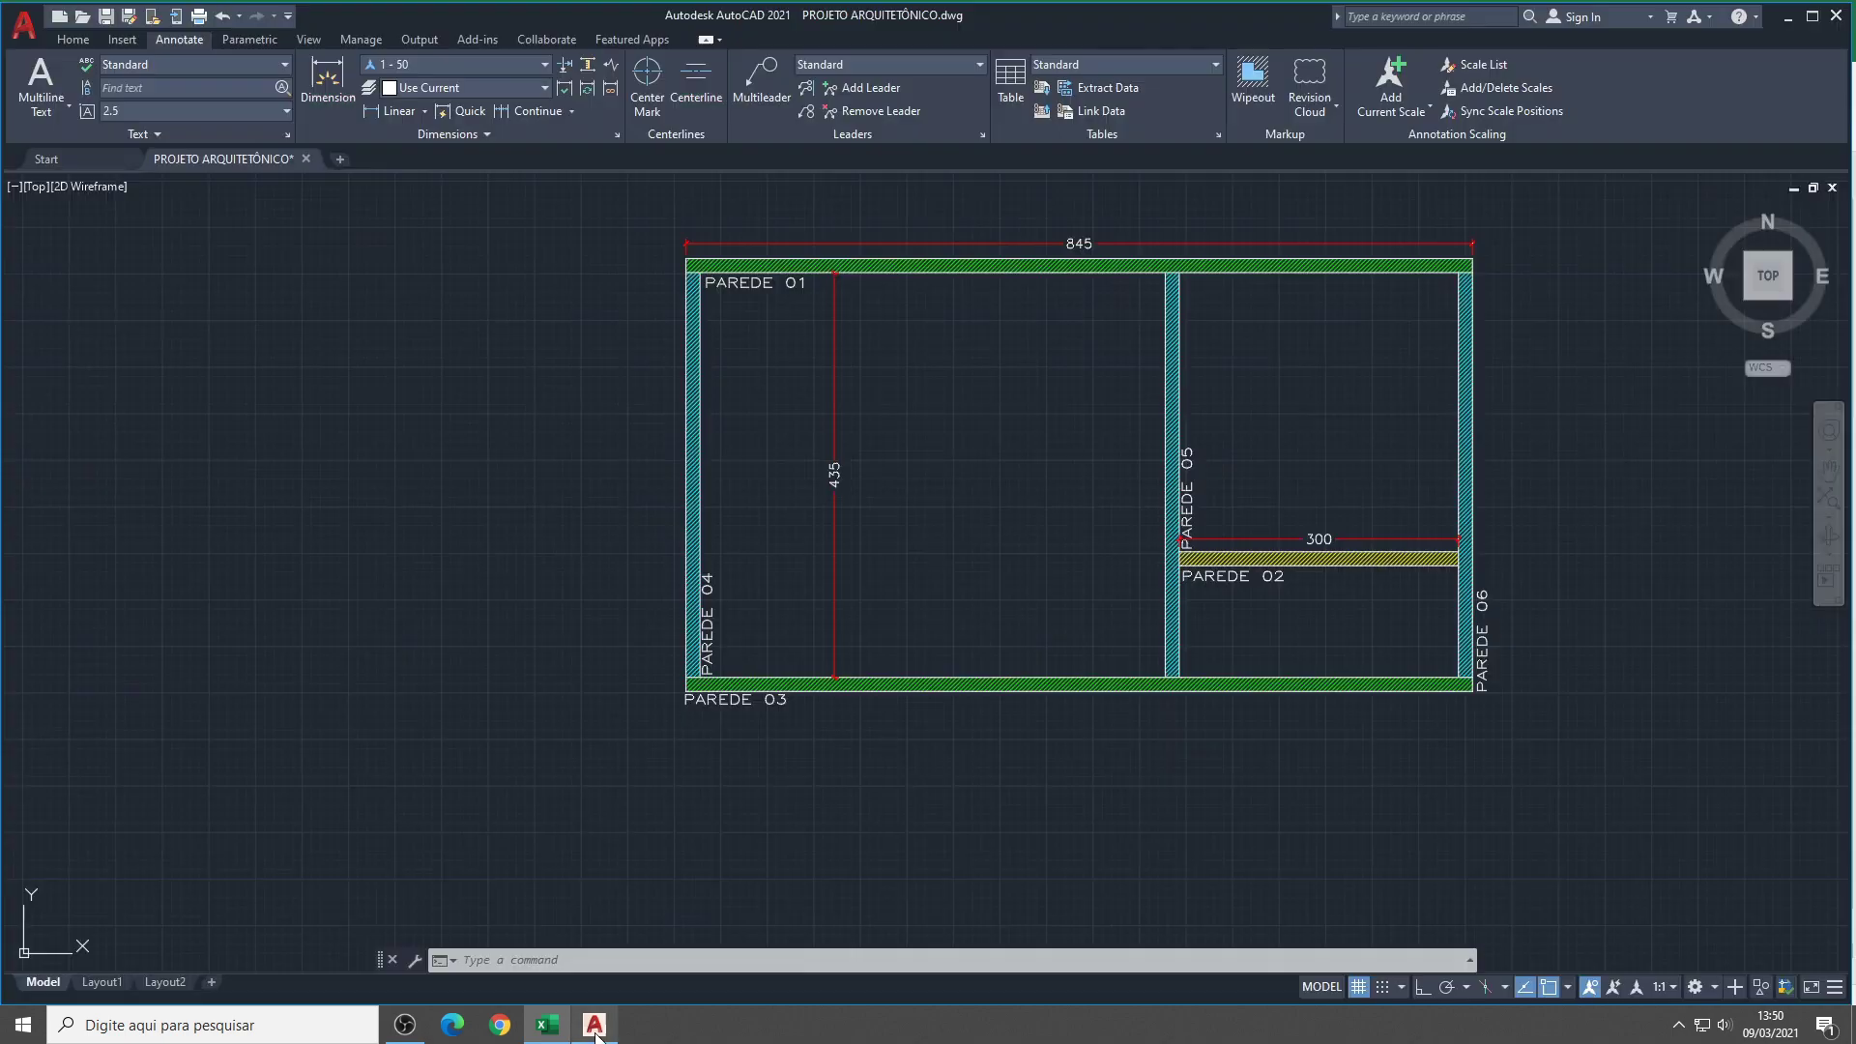
Pan the floor plan to PAREDE 02 to read its 300 length, then return to Excel
scroll(1293, 456, "up", 3)
left_click_drag(997, 534, 887, 521)
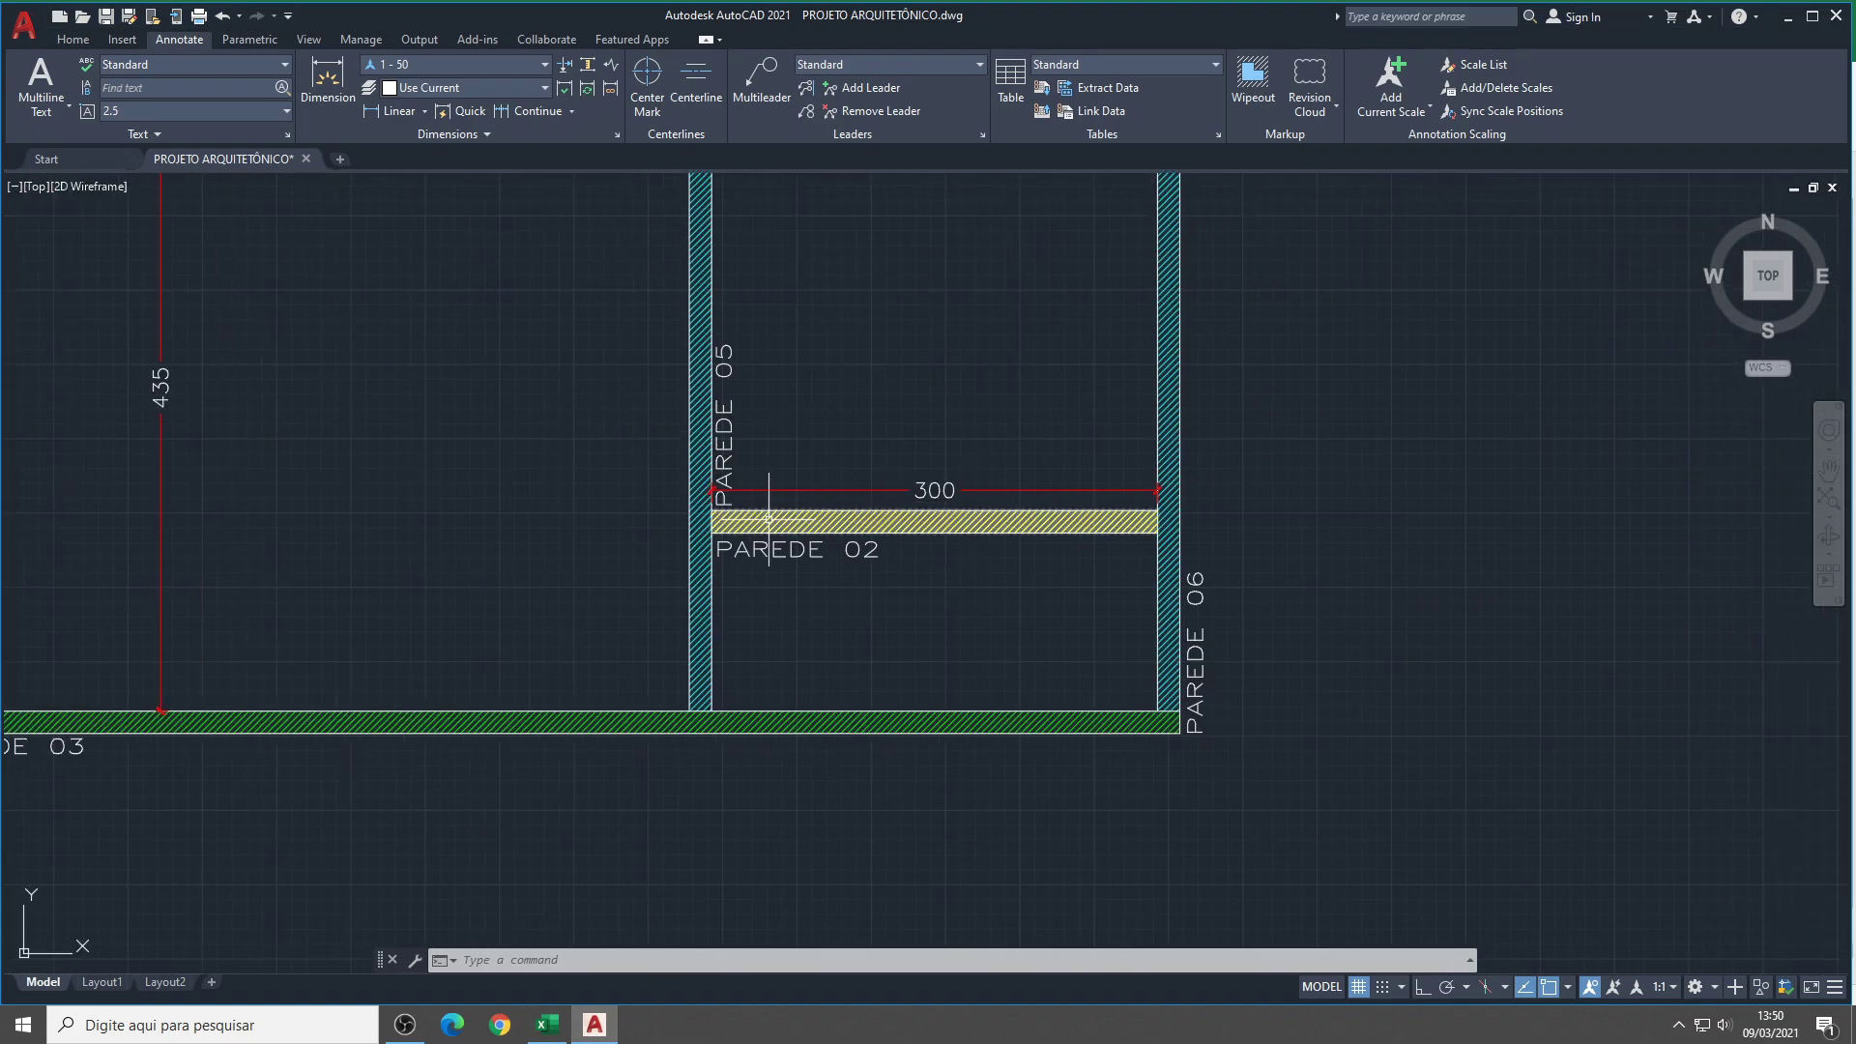
scroll(839, 536, "up", 2)
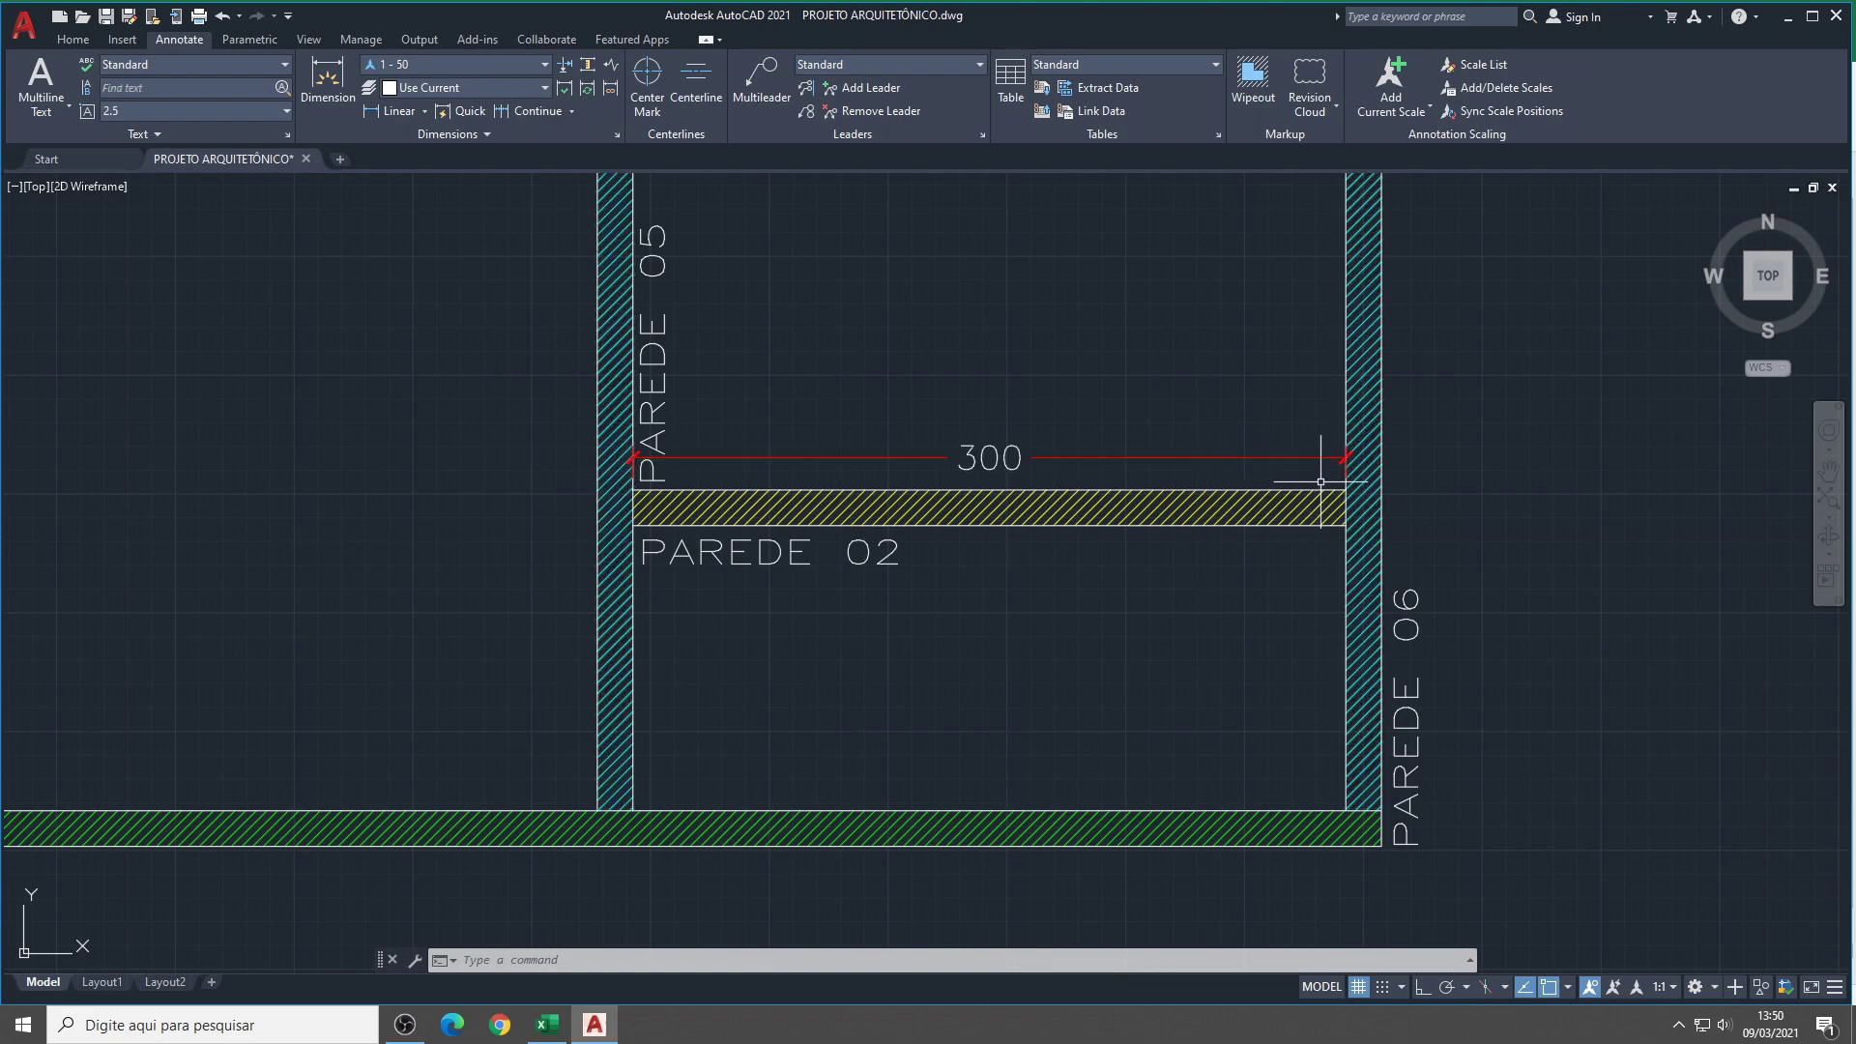
left_click(547, 1024)
left_click(241, 543)
Enter PAREDE 02's 3,00 perimeter and a 3,00 height for PAREDE 01–06 in D15:D20
type("3,00")
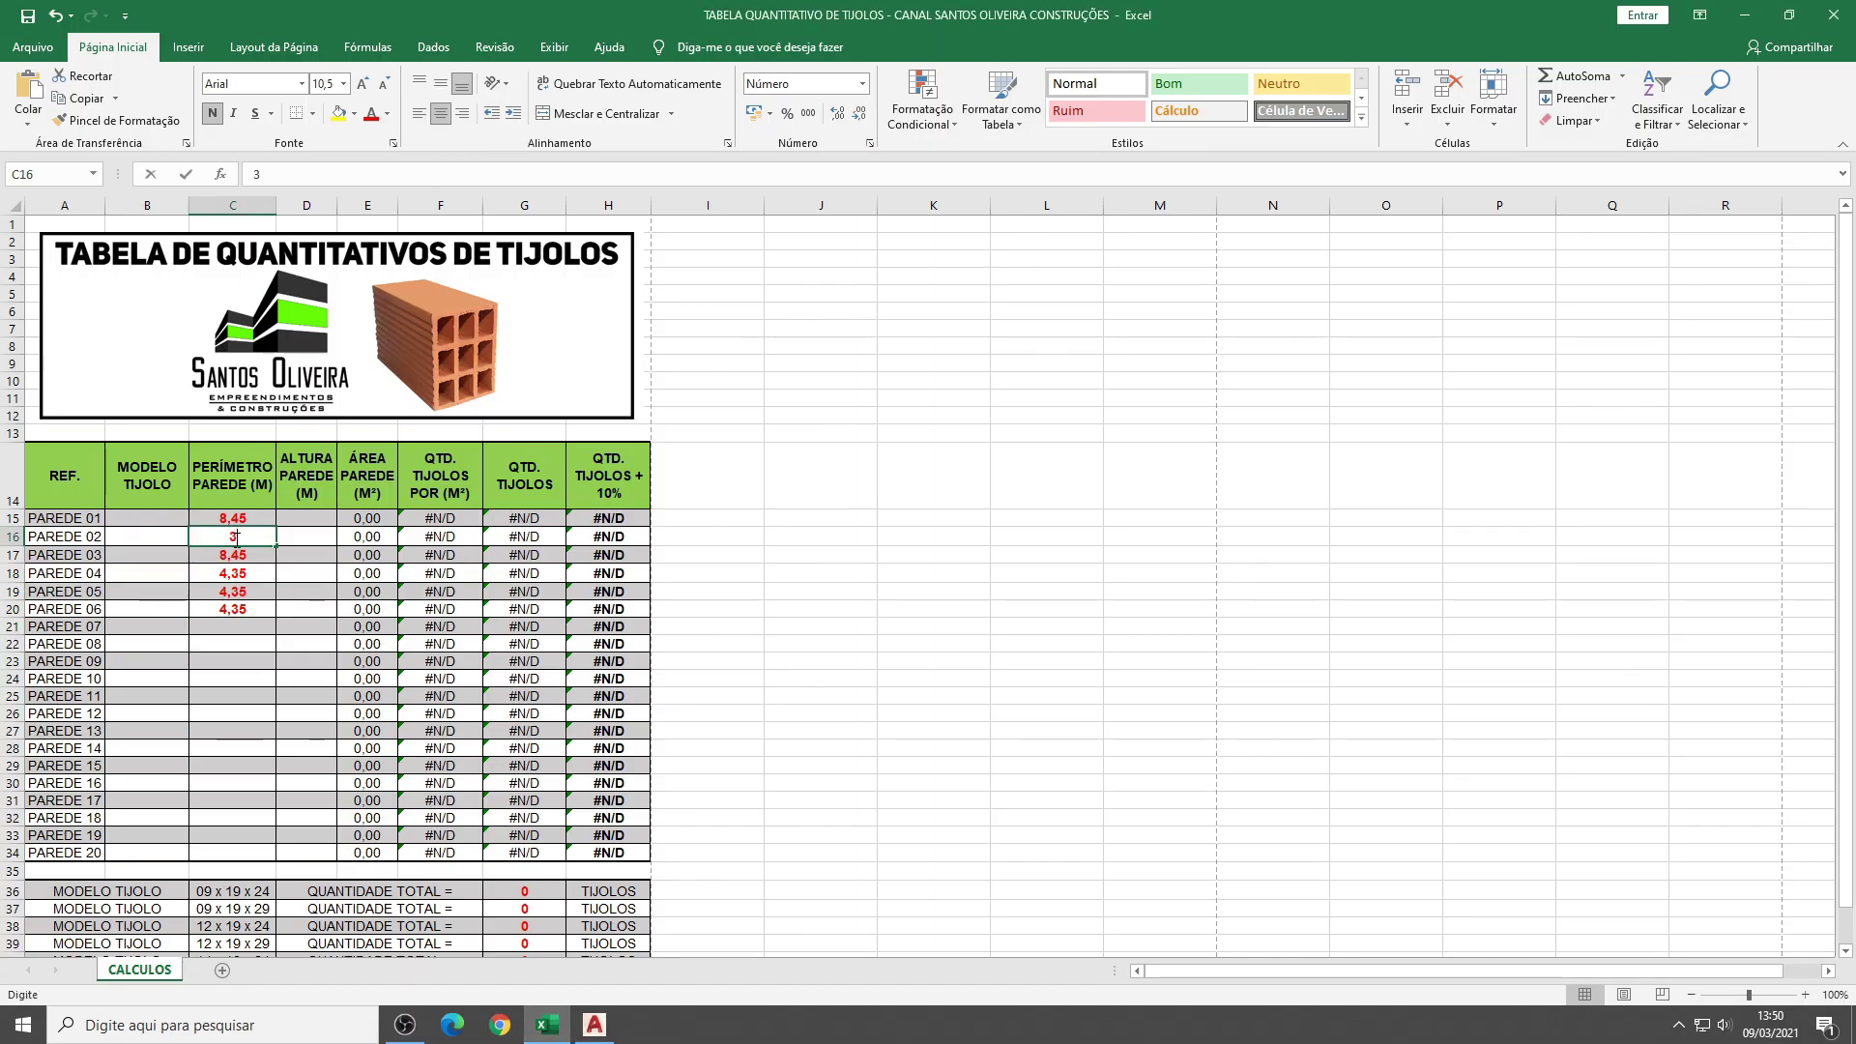
key("Return")
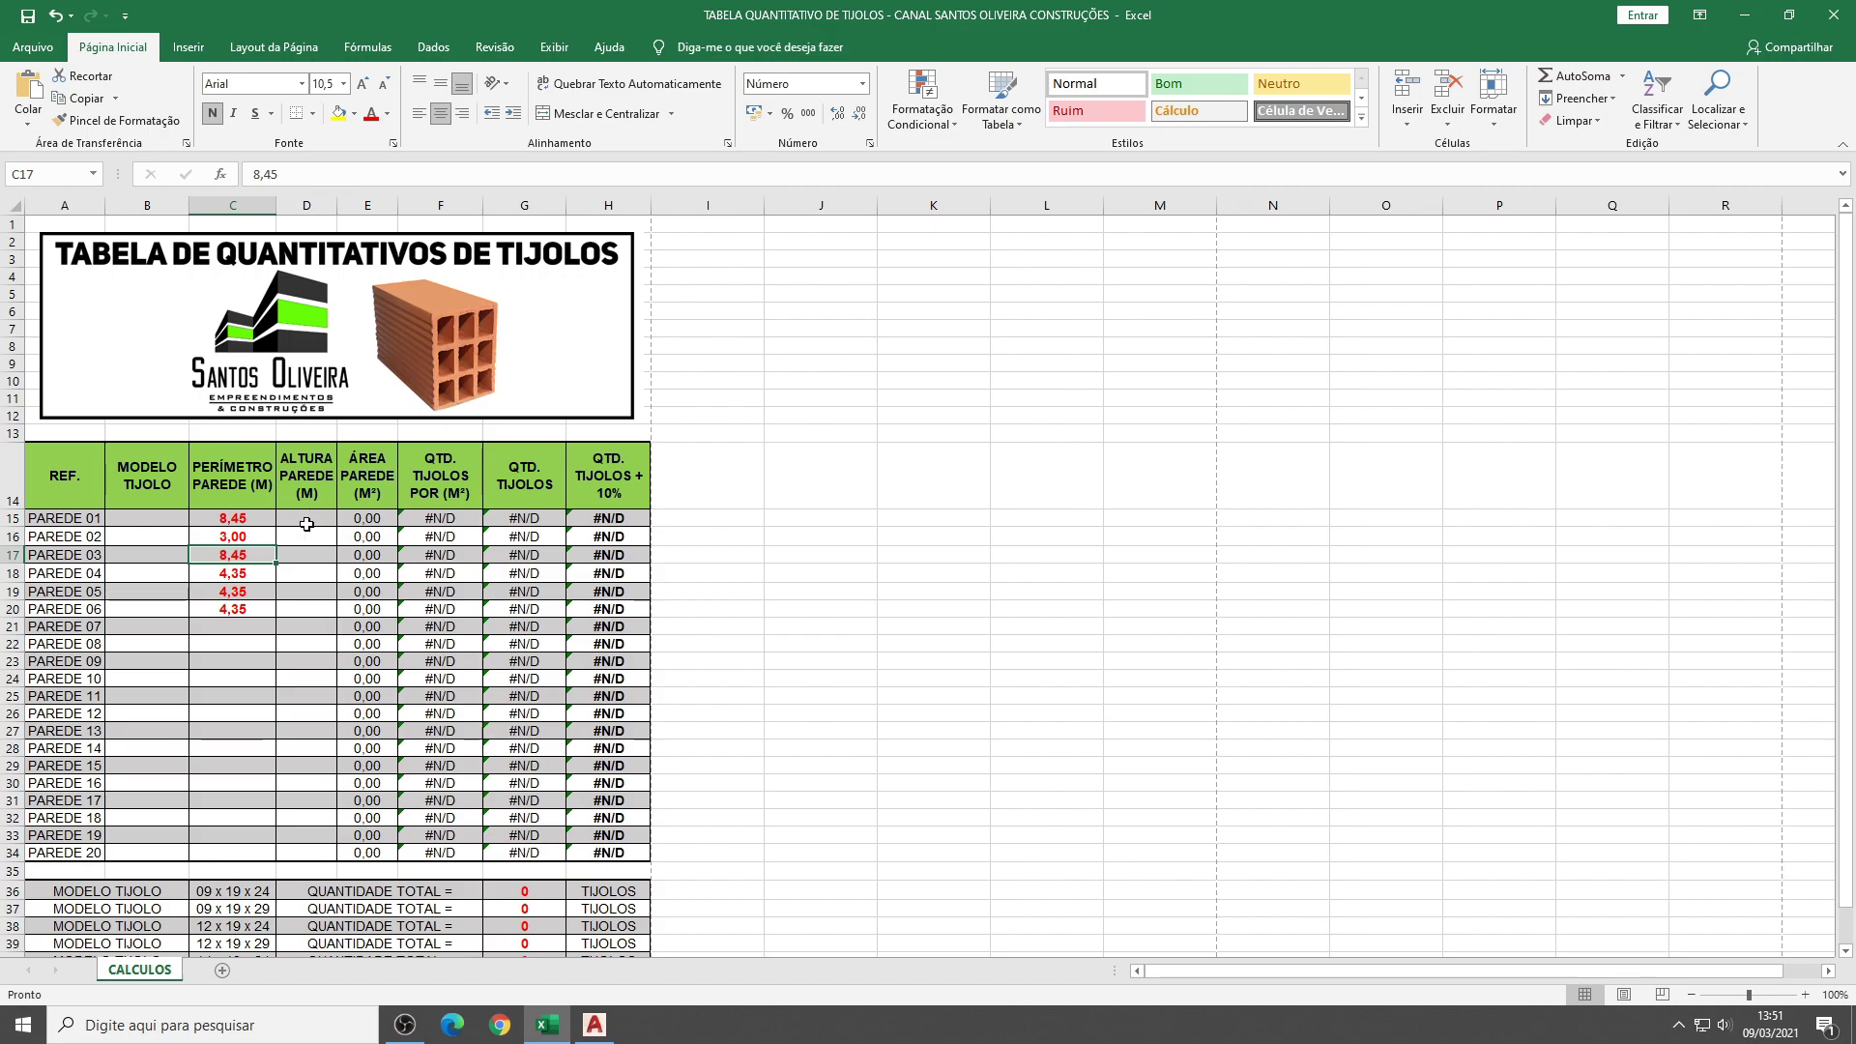
left_click(305, 523)
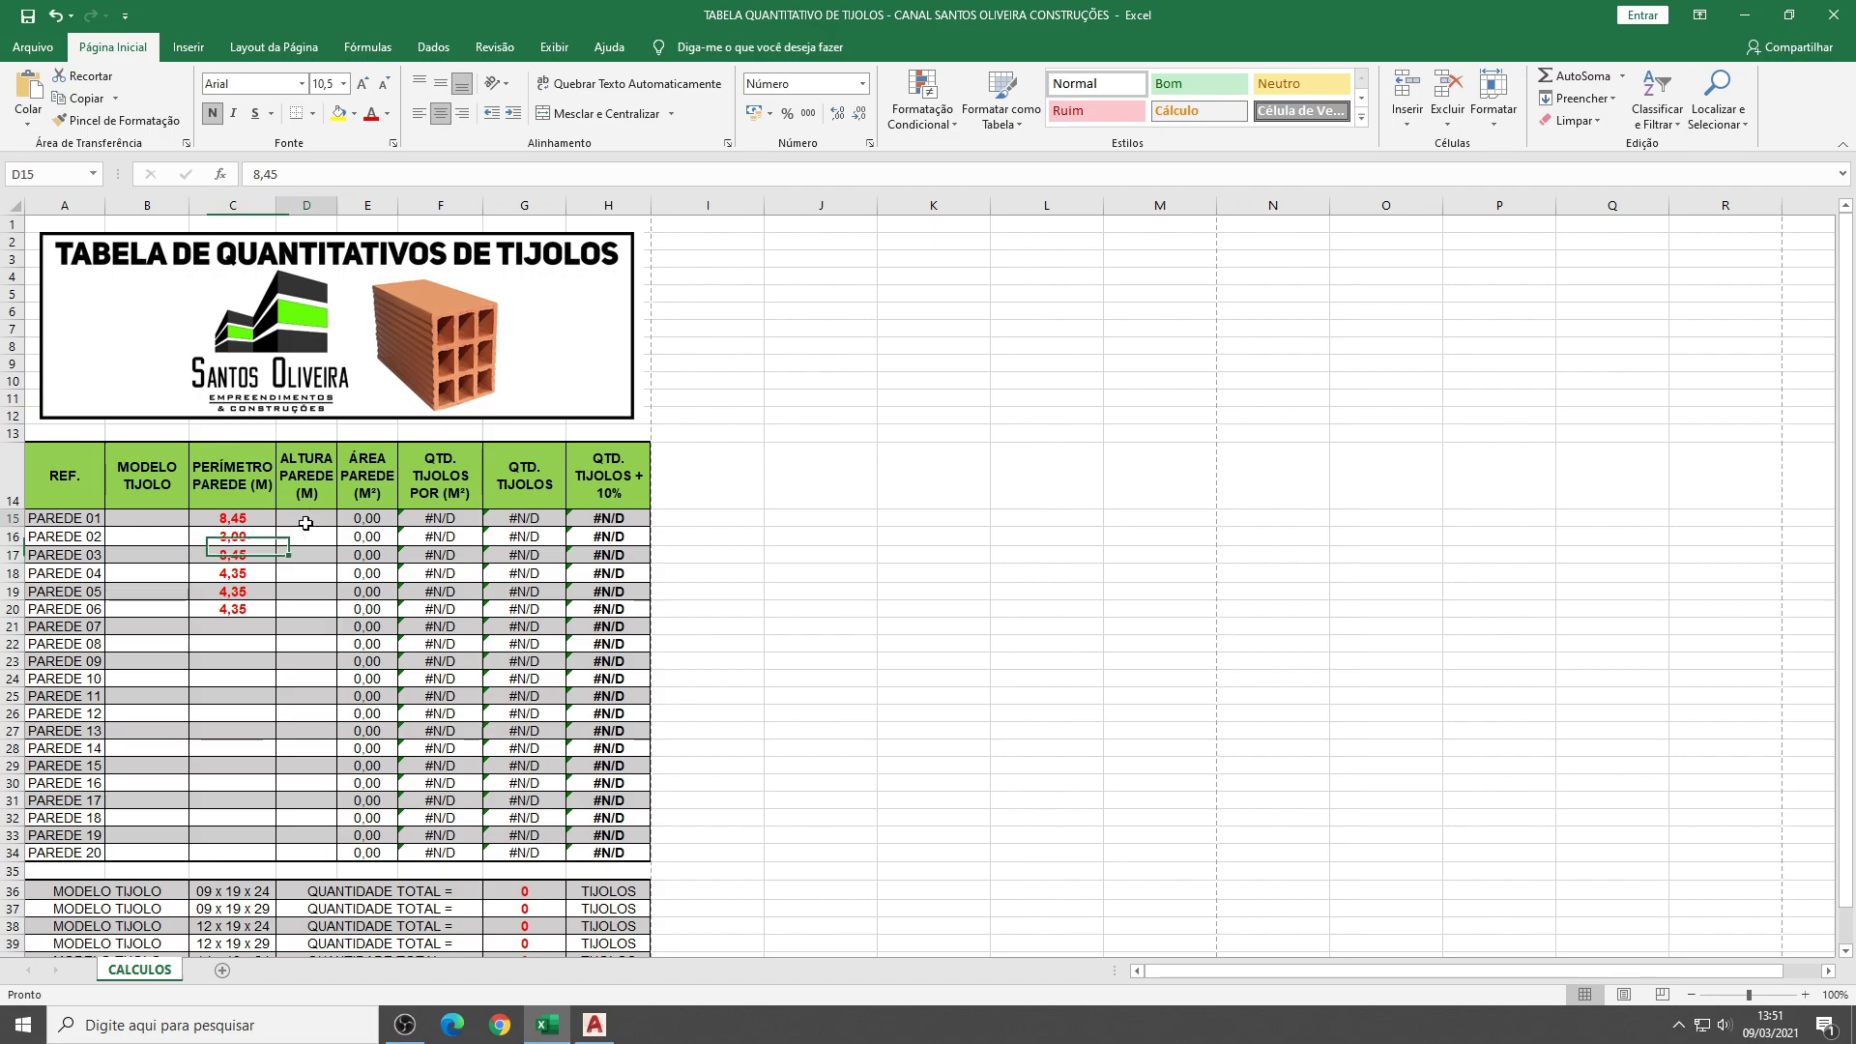
type("3,")
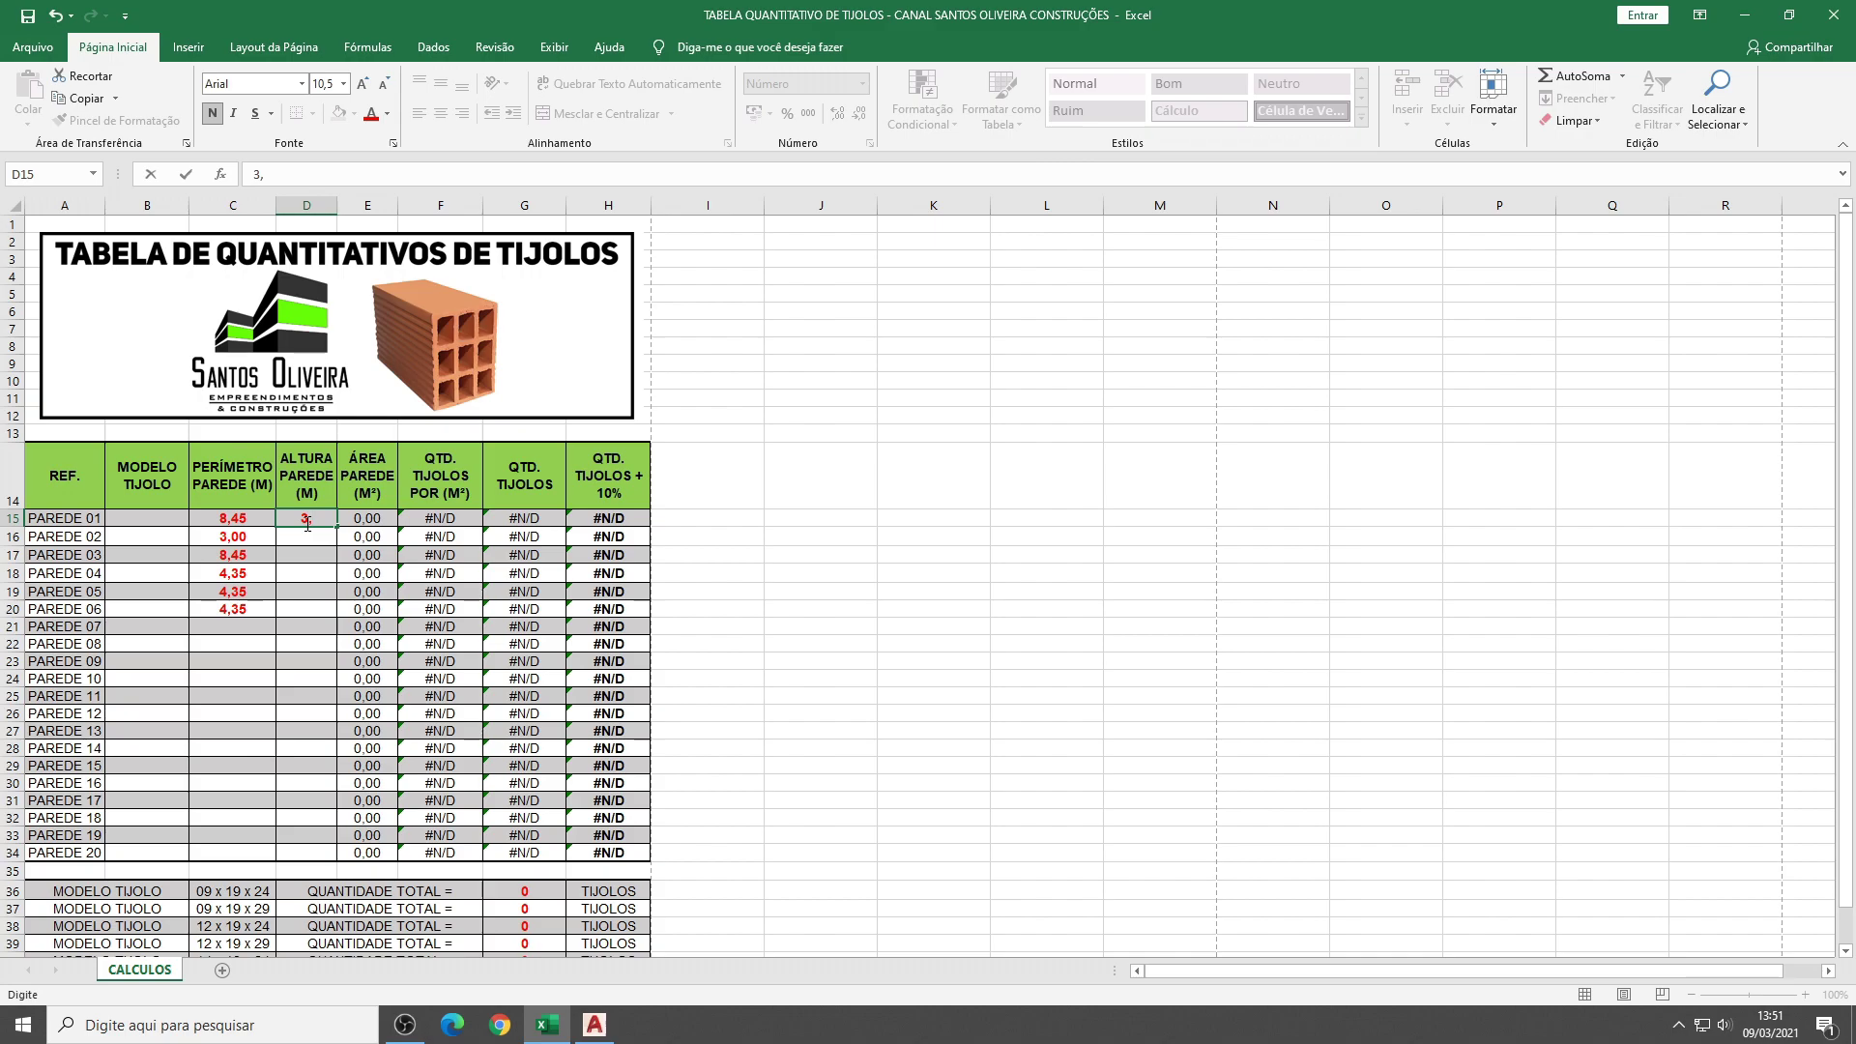
key("Return")
type("3 3 3 3 3")
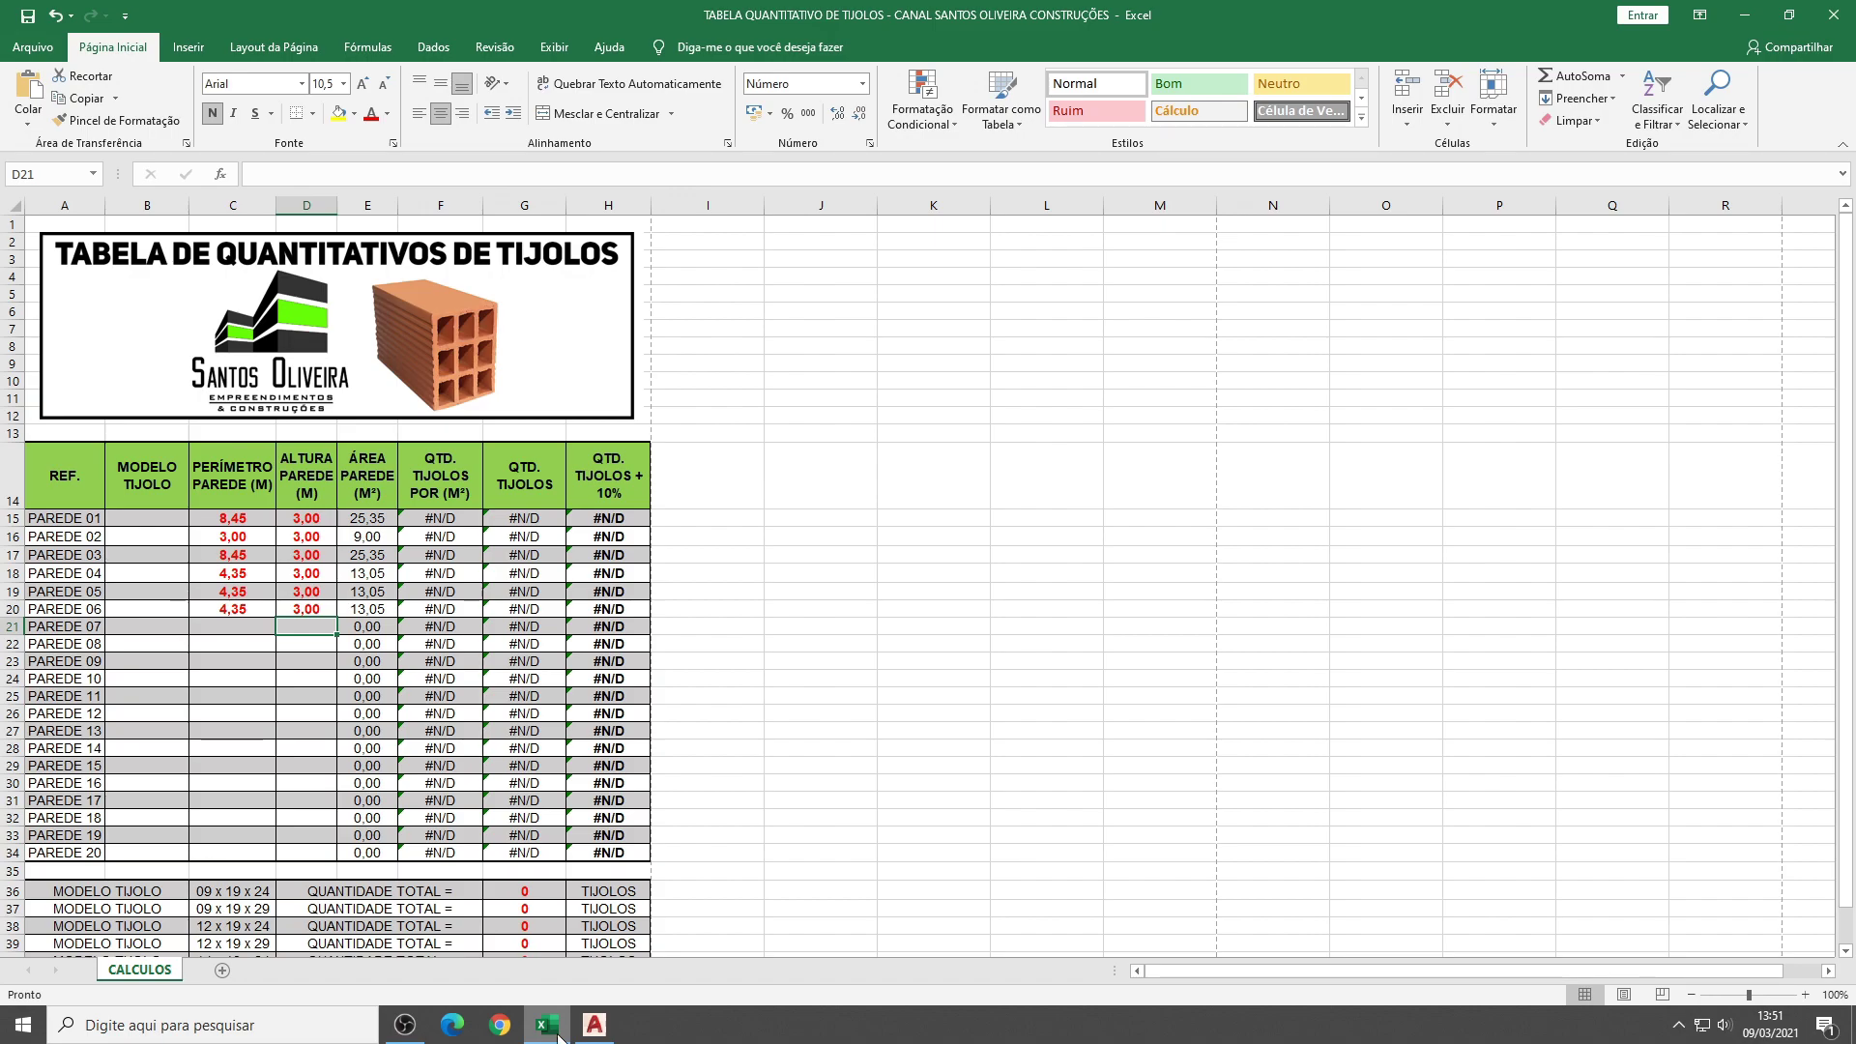
left_click(595, 1024)
scroll(415, 363, "down", 2)
scroll(414, 363, "down", 2)
scroll(414, 363, "up", 2)
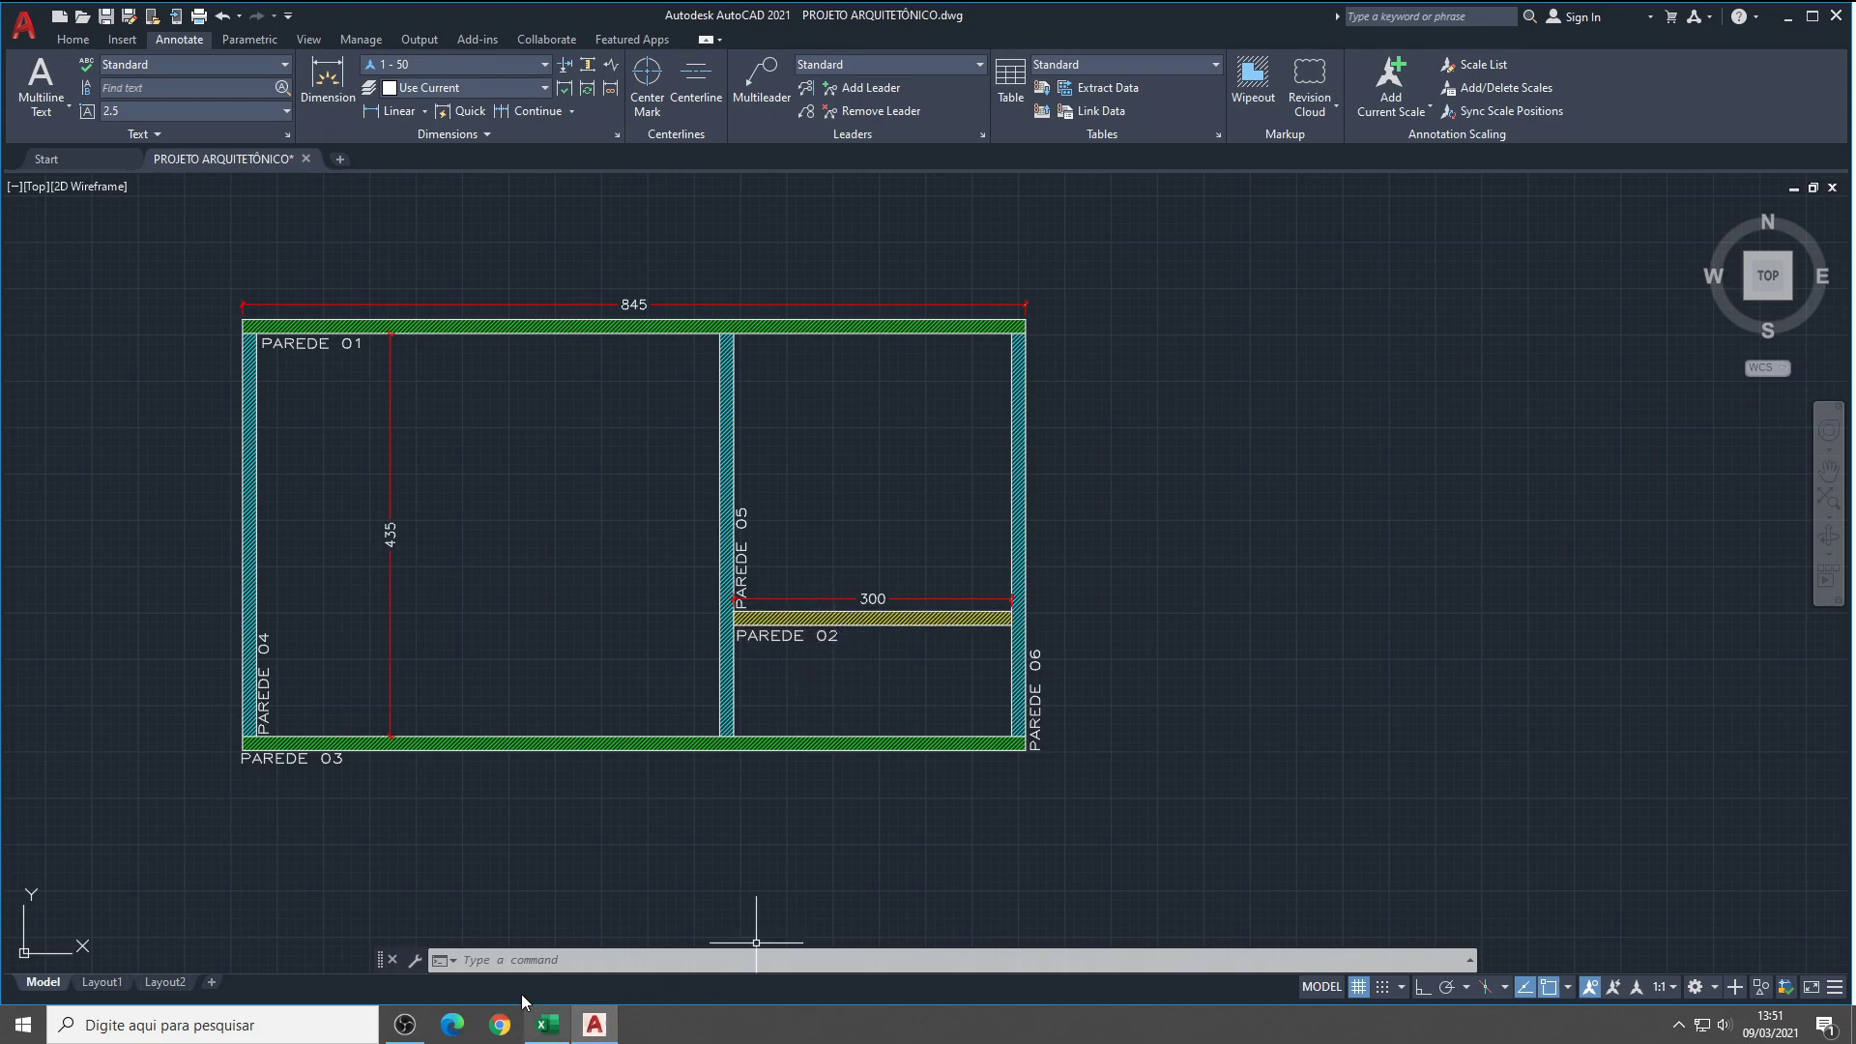
left_click(548, 1024)
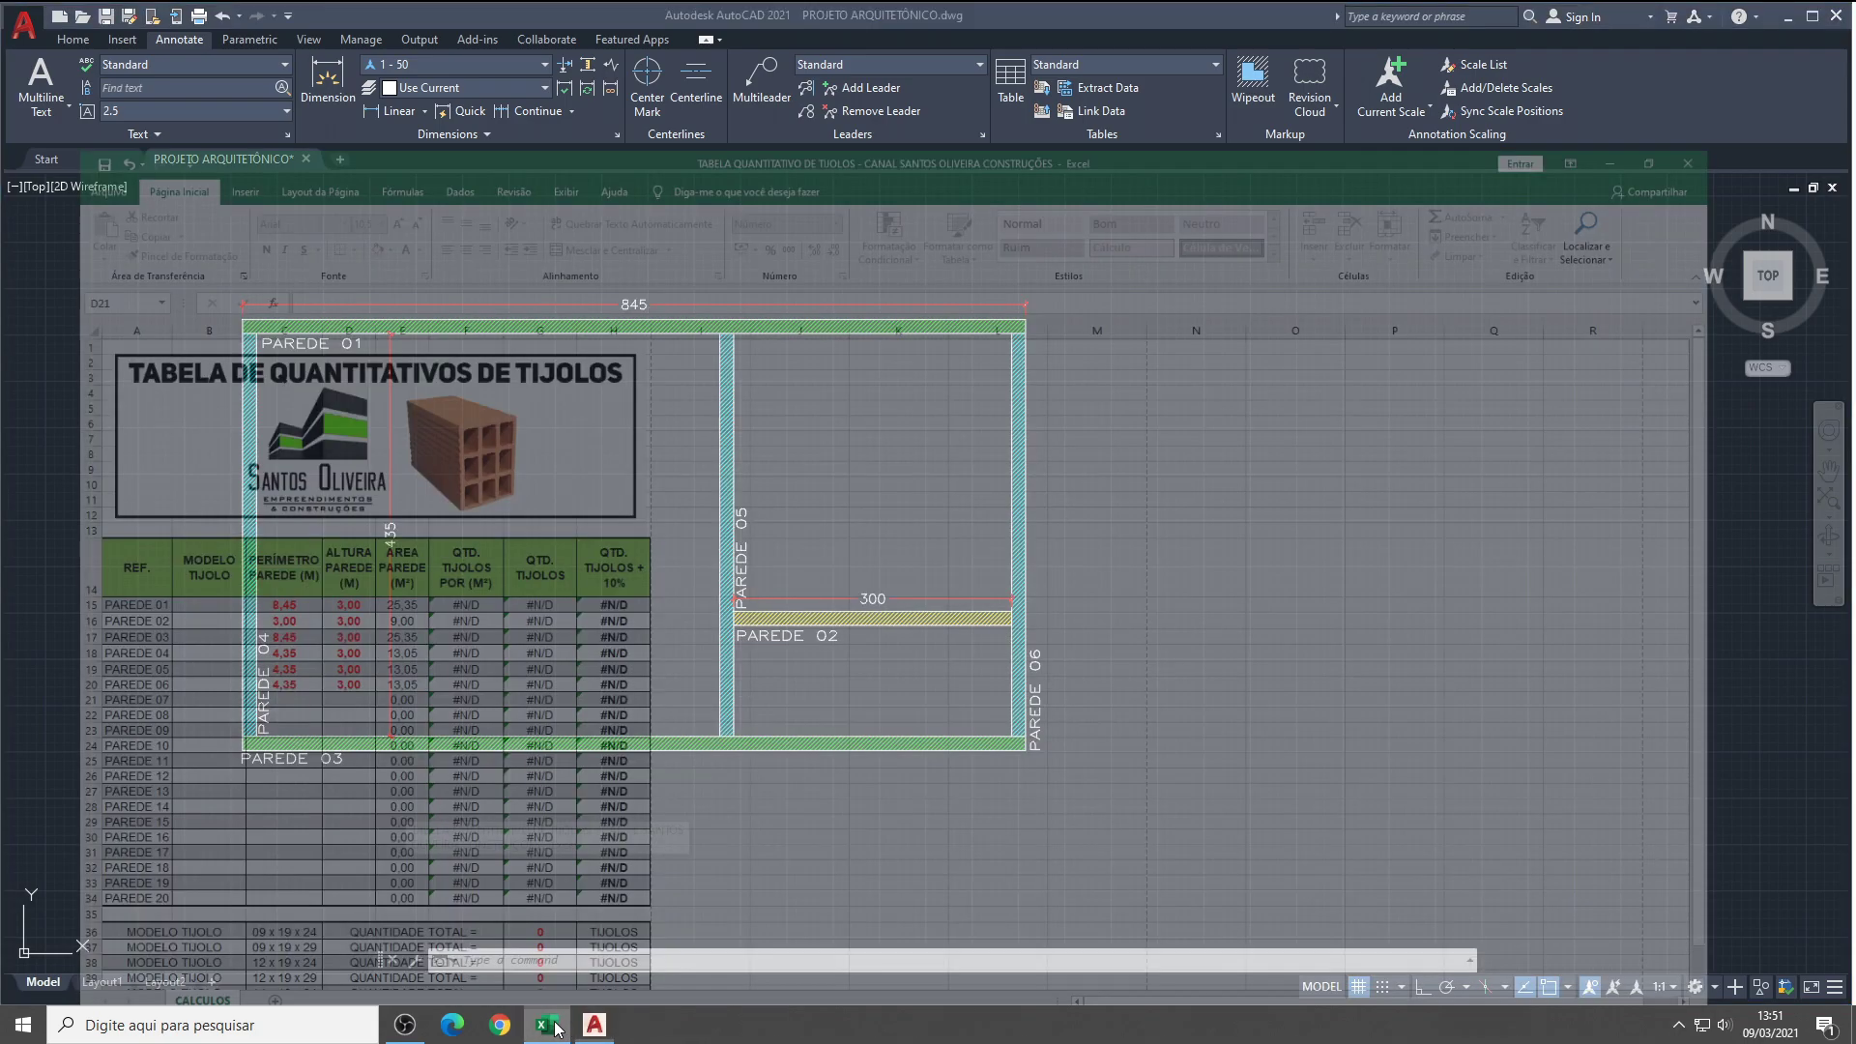
Set 09 x 19 x 24 bricks for PAREDE 01 and 03, and 09 x 19 x 29 for PAREDE 02
left_click(168, 521)
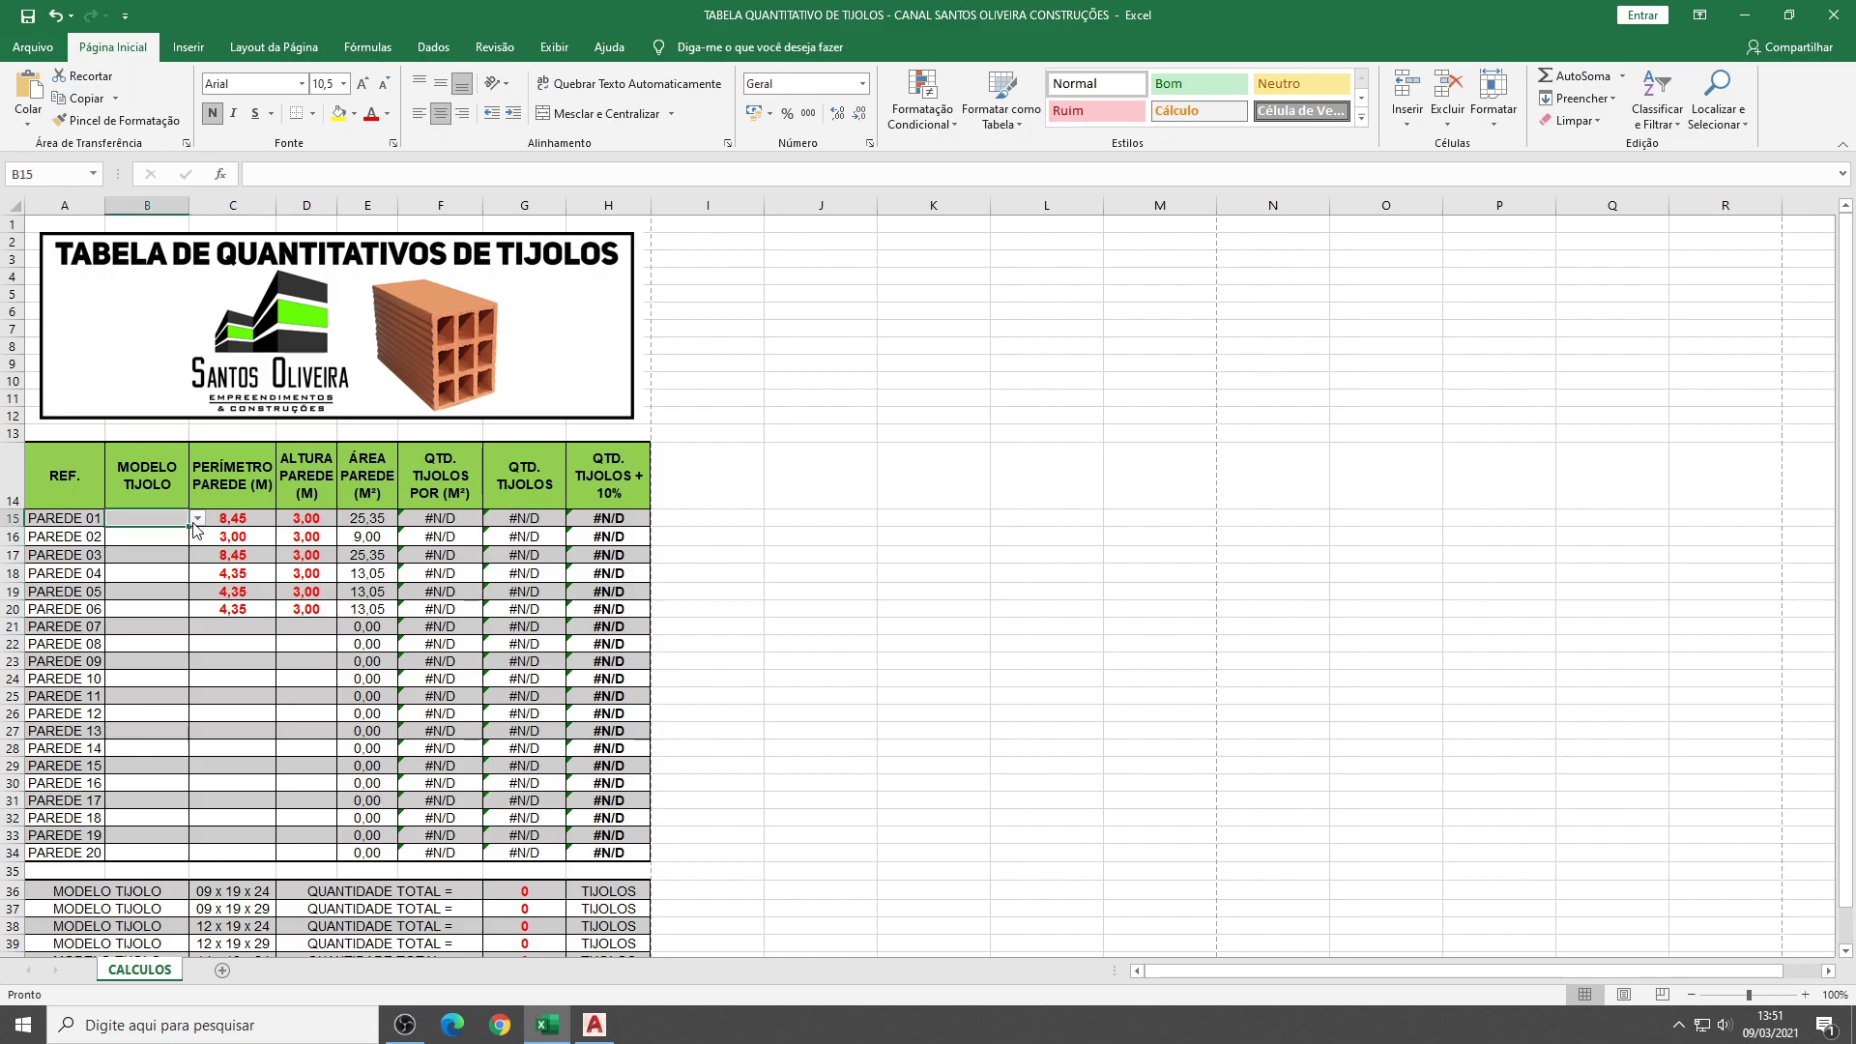
left_click(197, 518)
left_click(171, 548)
left_click(163, 555)
left_click(197, 555)
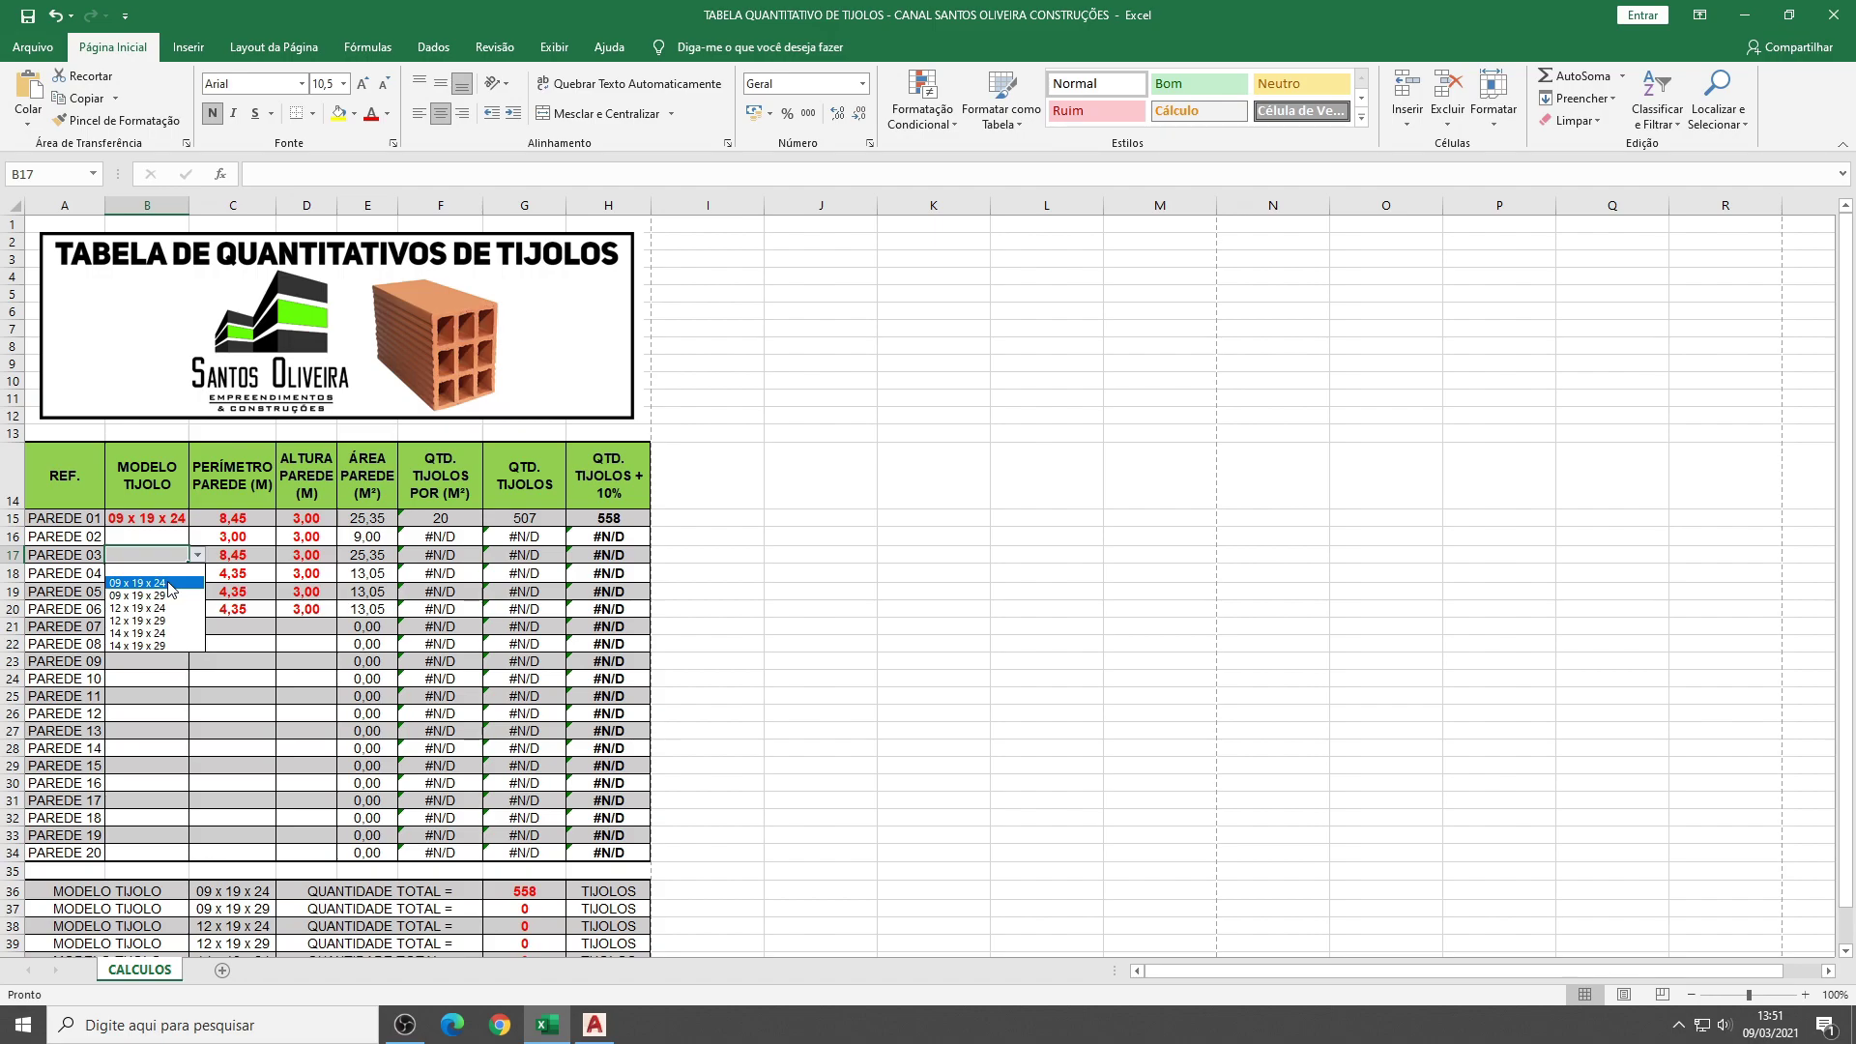
left_click(174, 583)
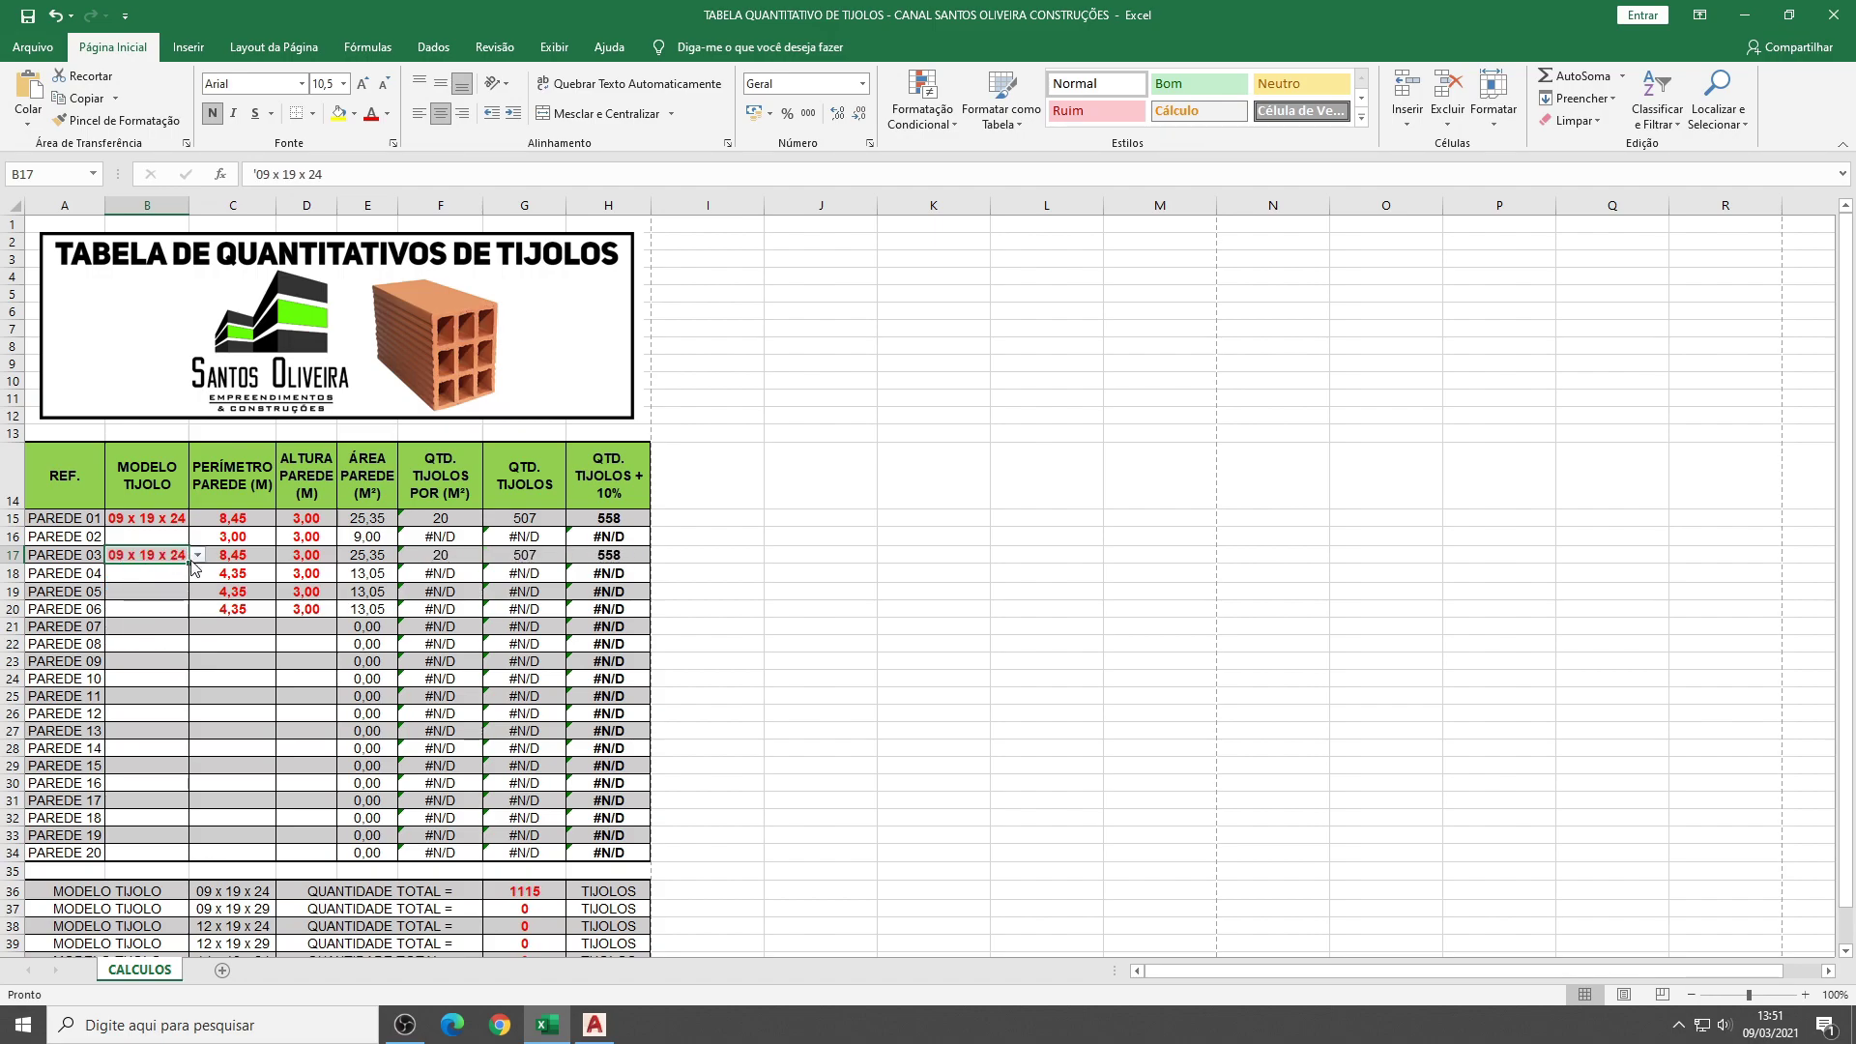
left_click(160, 537)
left_click(198, 536)
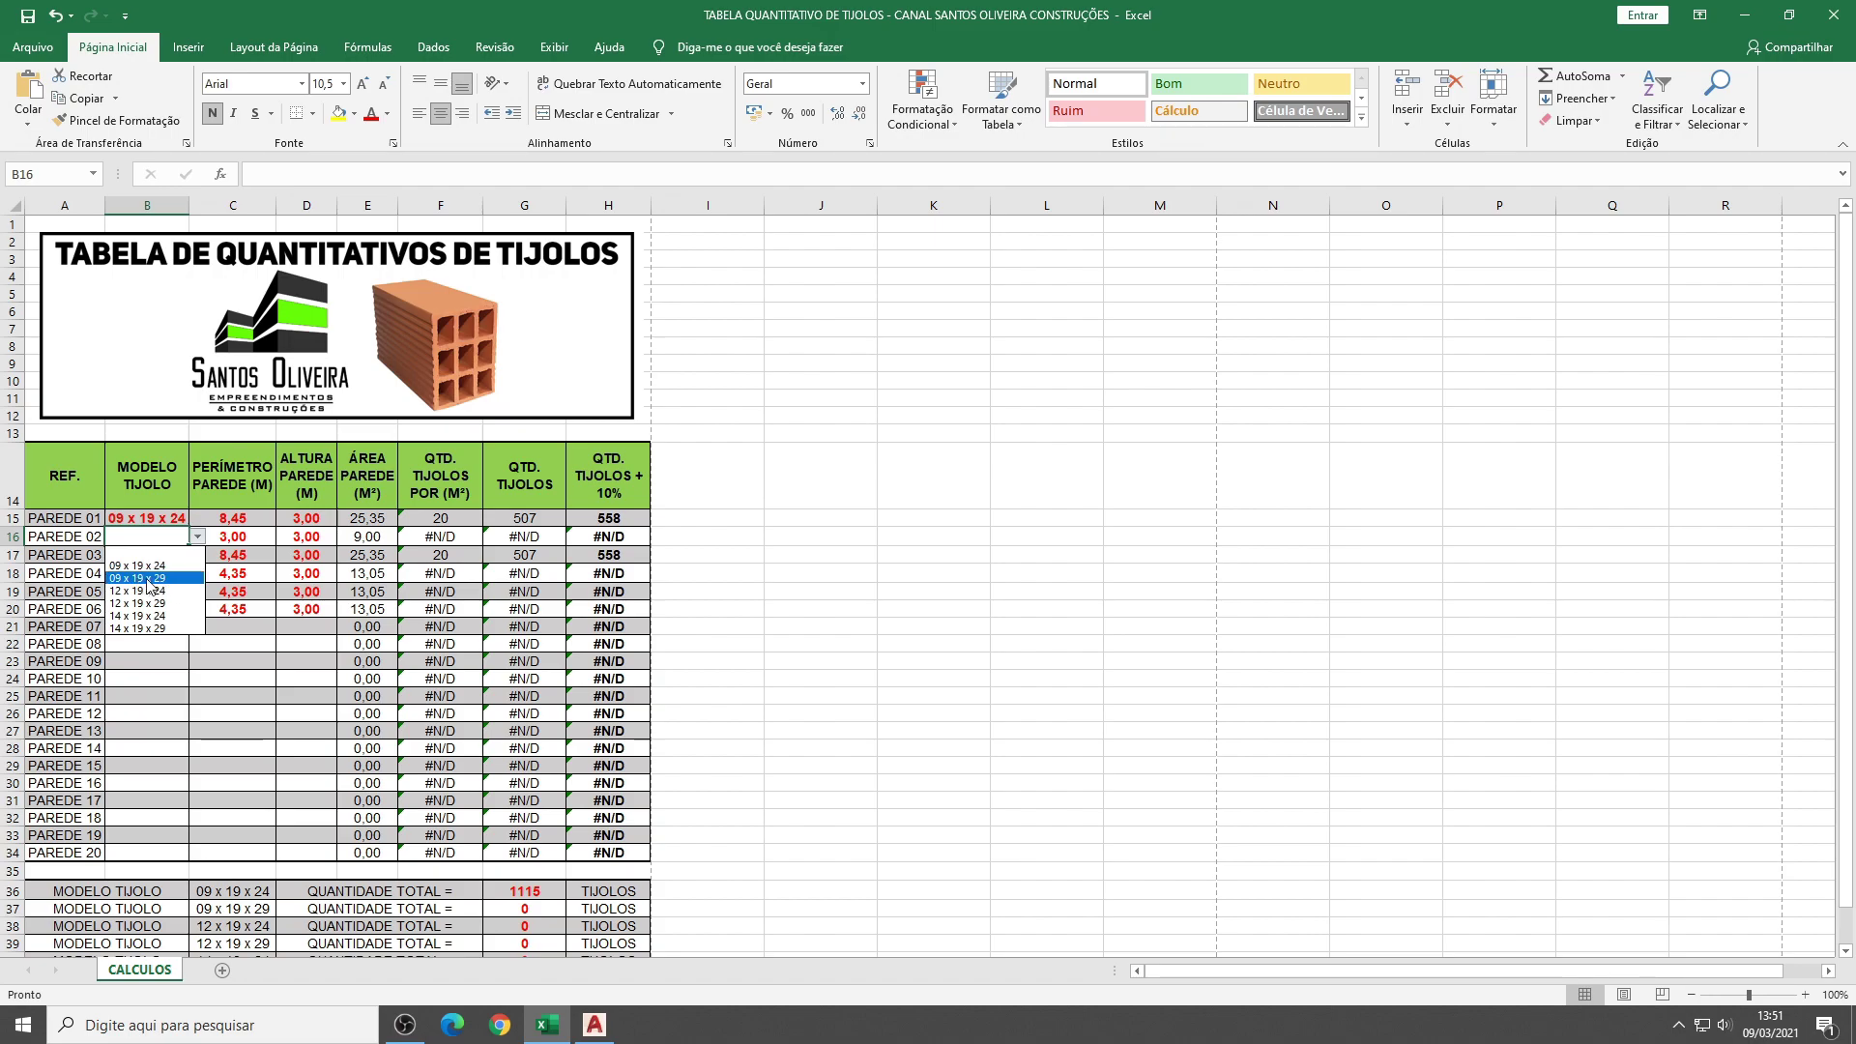
left_click(168, 579)
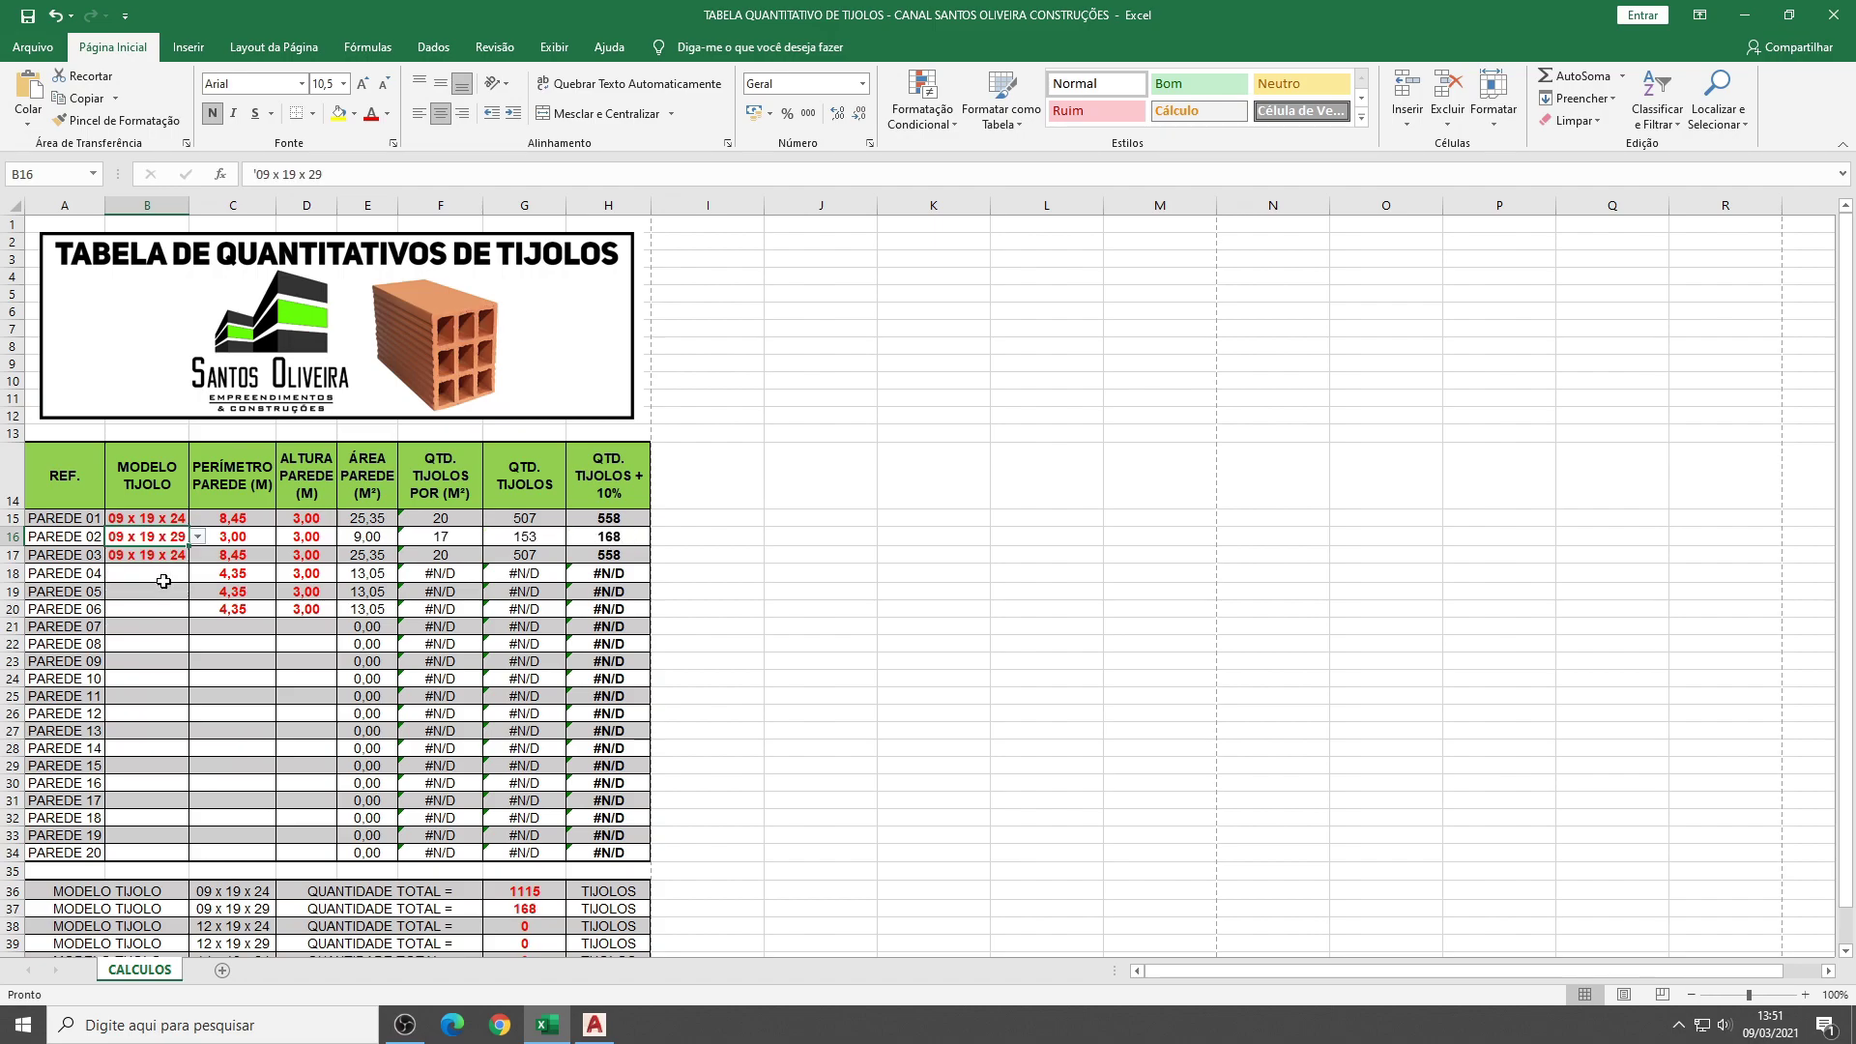
Set the 14 x 19 x 29 brick model for PAREDE 04, 05 and 06
left_click(139, 577)
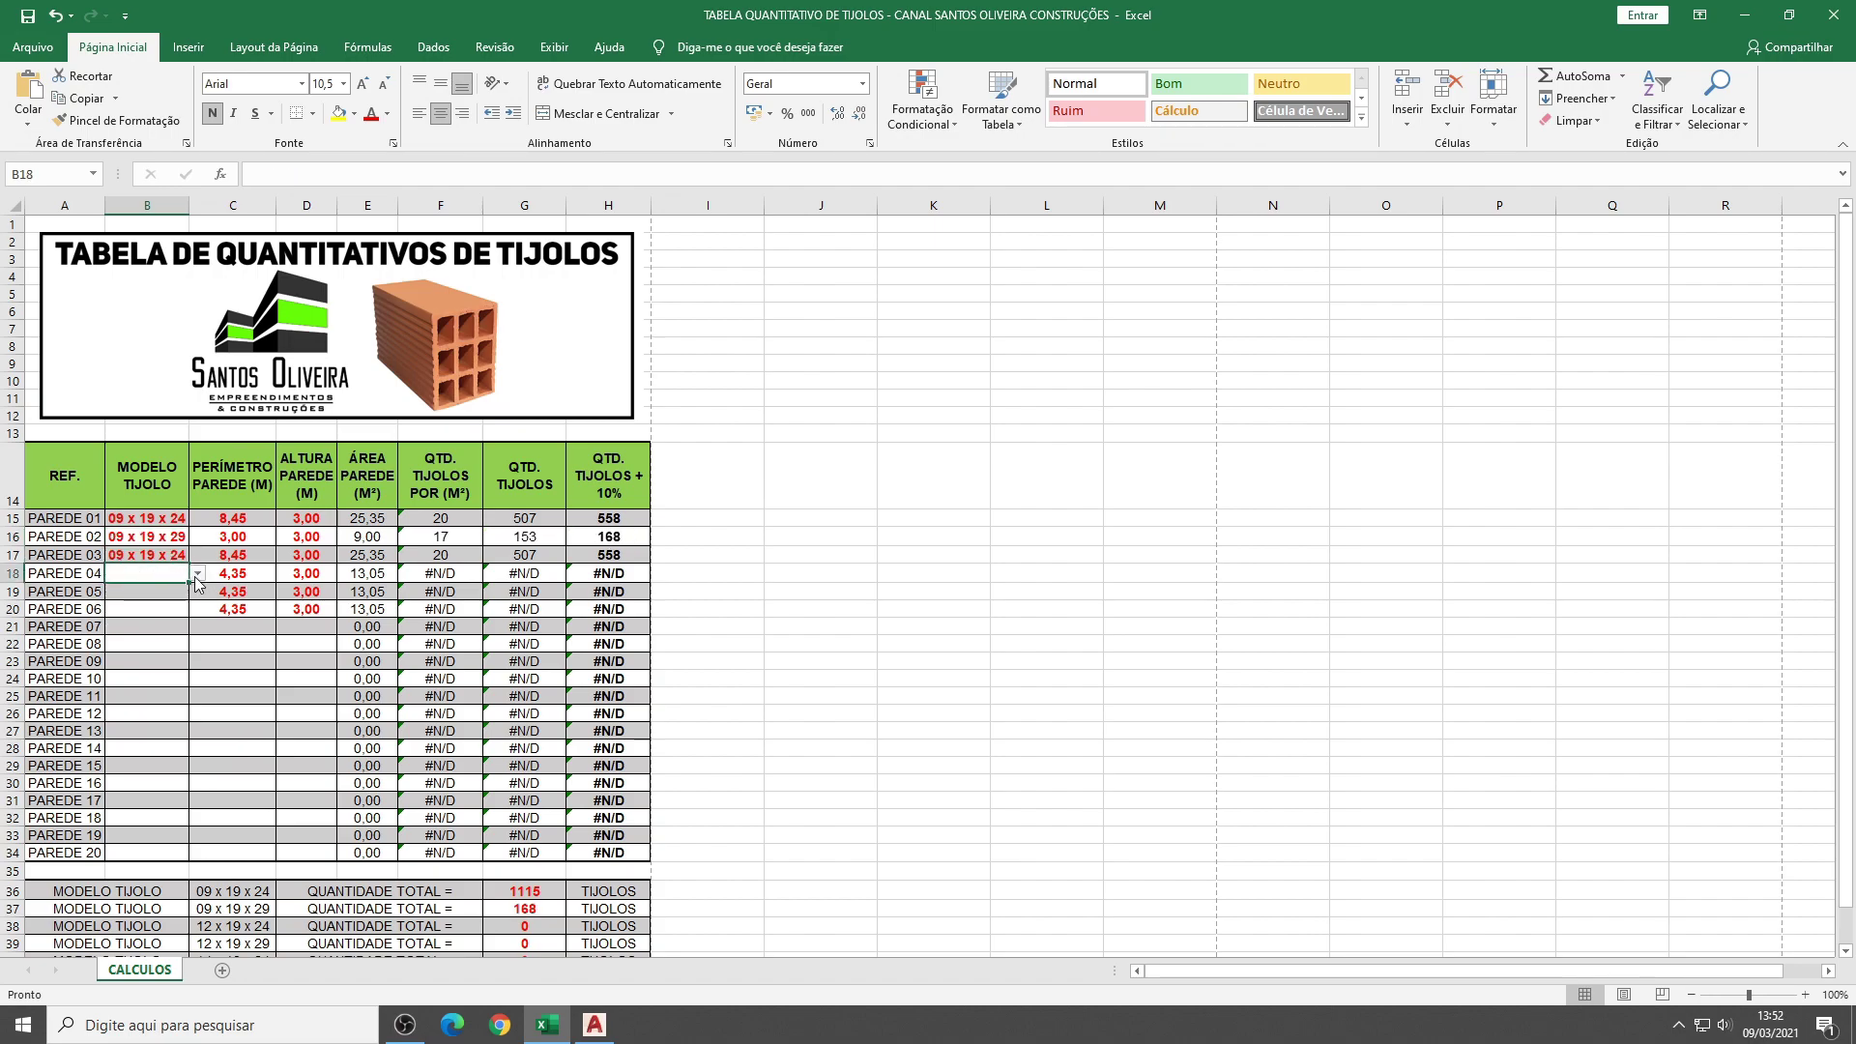
left_click(199, 574)
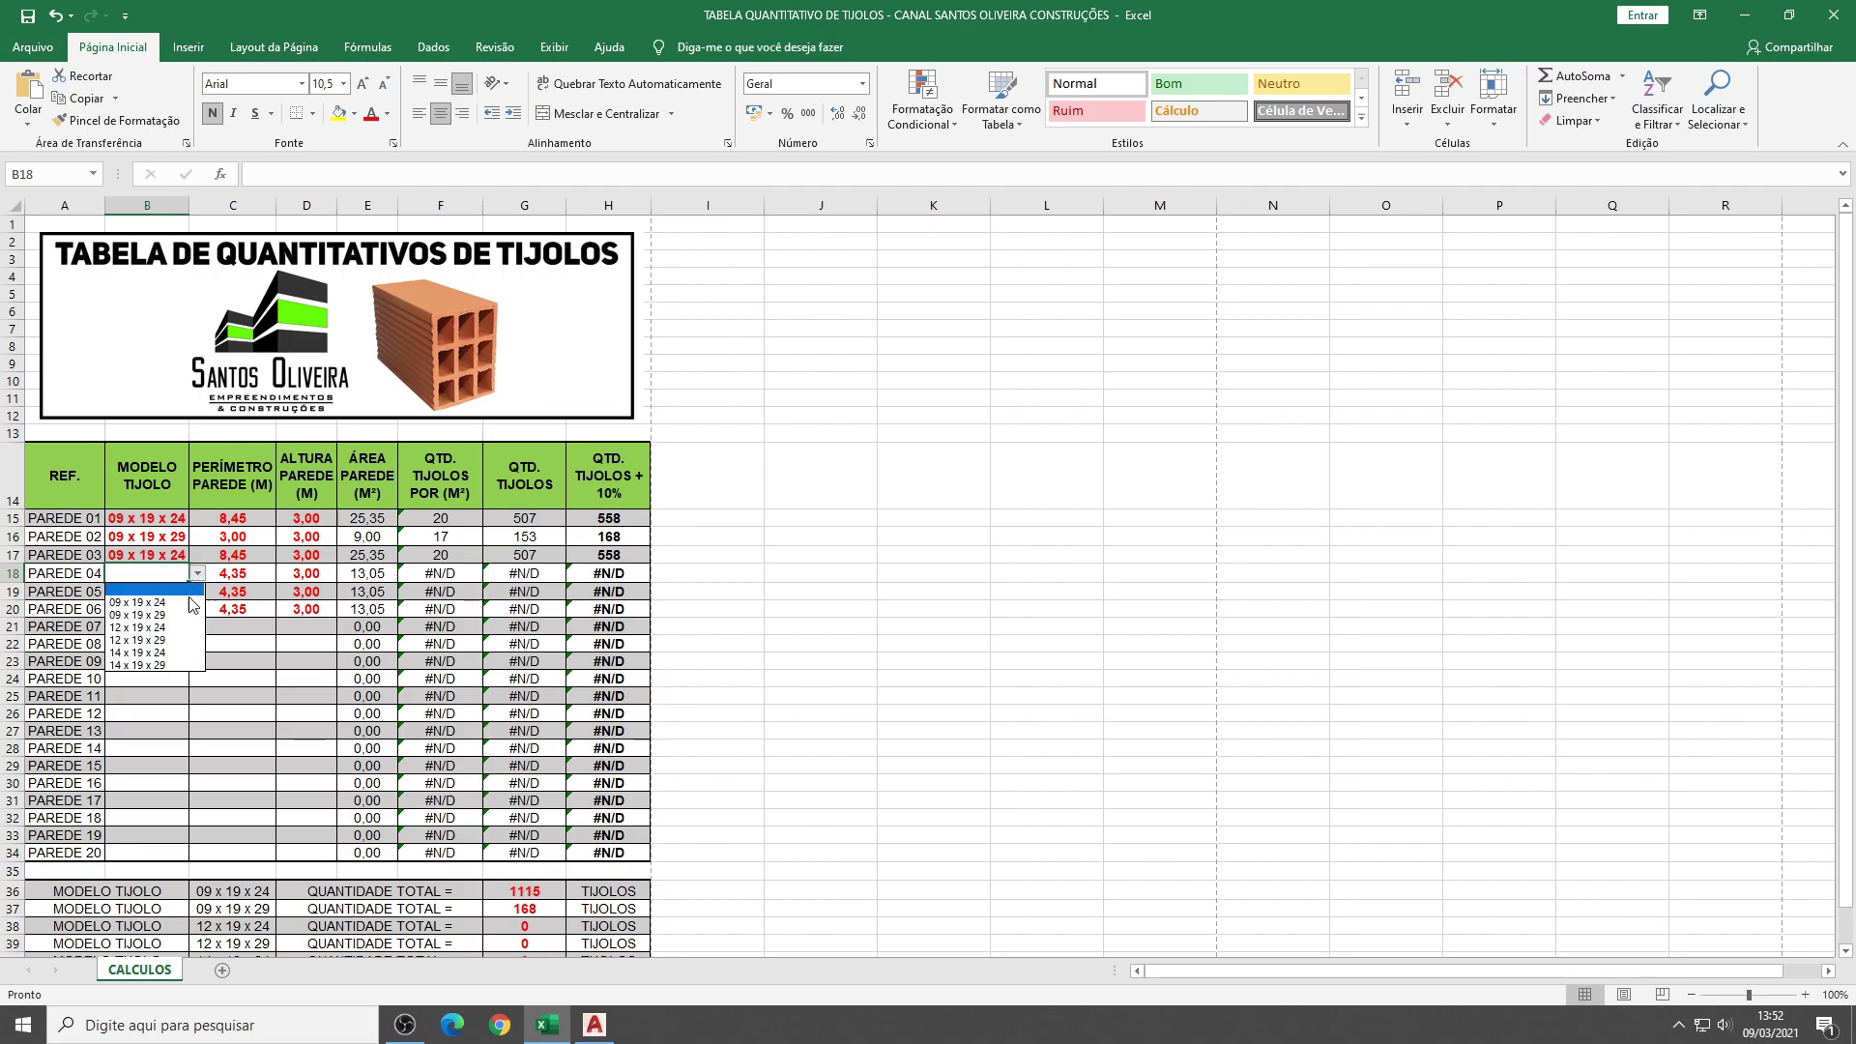
left_click(145, 662)
left_click(160, 591)
left_click(198, 591)
left_click(159, 677)
left_click(199, 591)
left_click(145, 679)
left_click(184, 611)
left_click(197, 609)
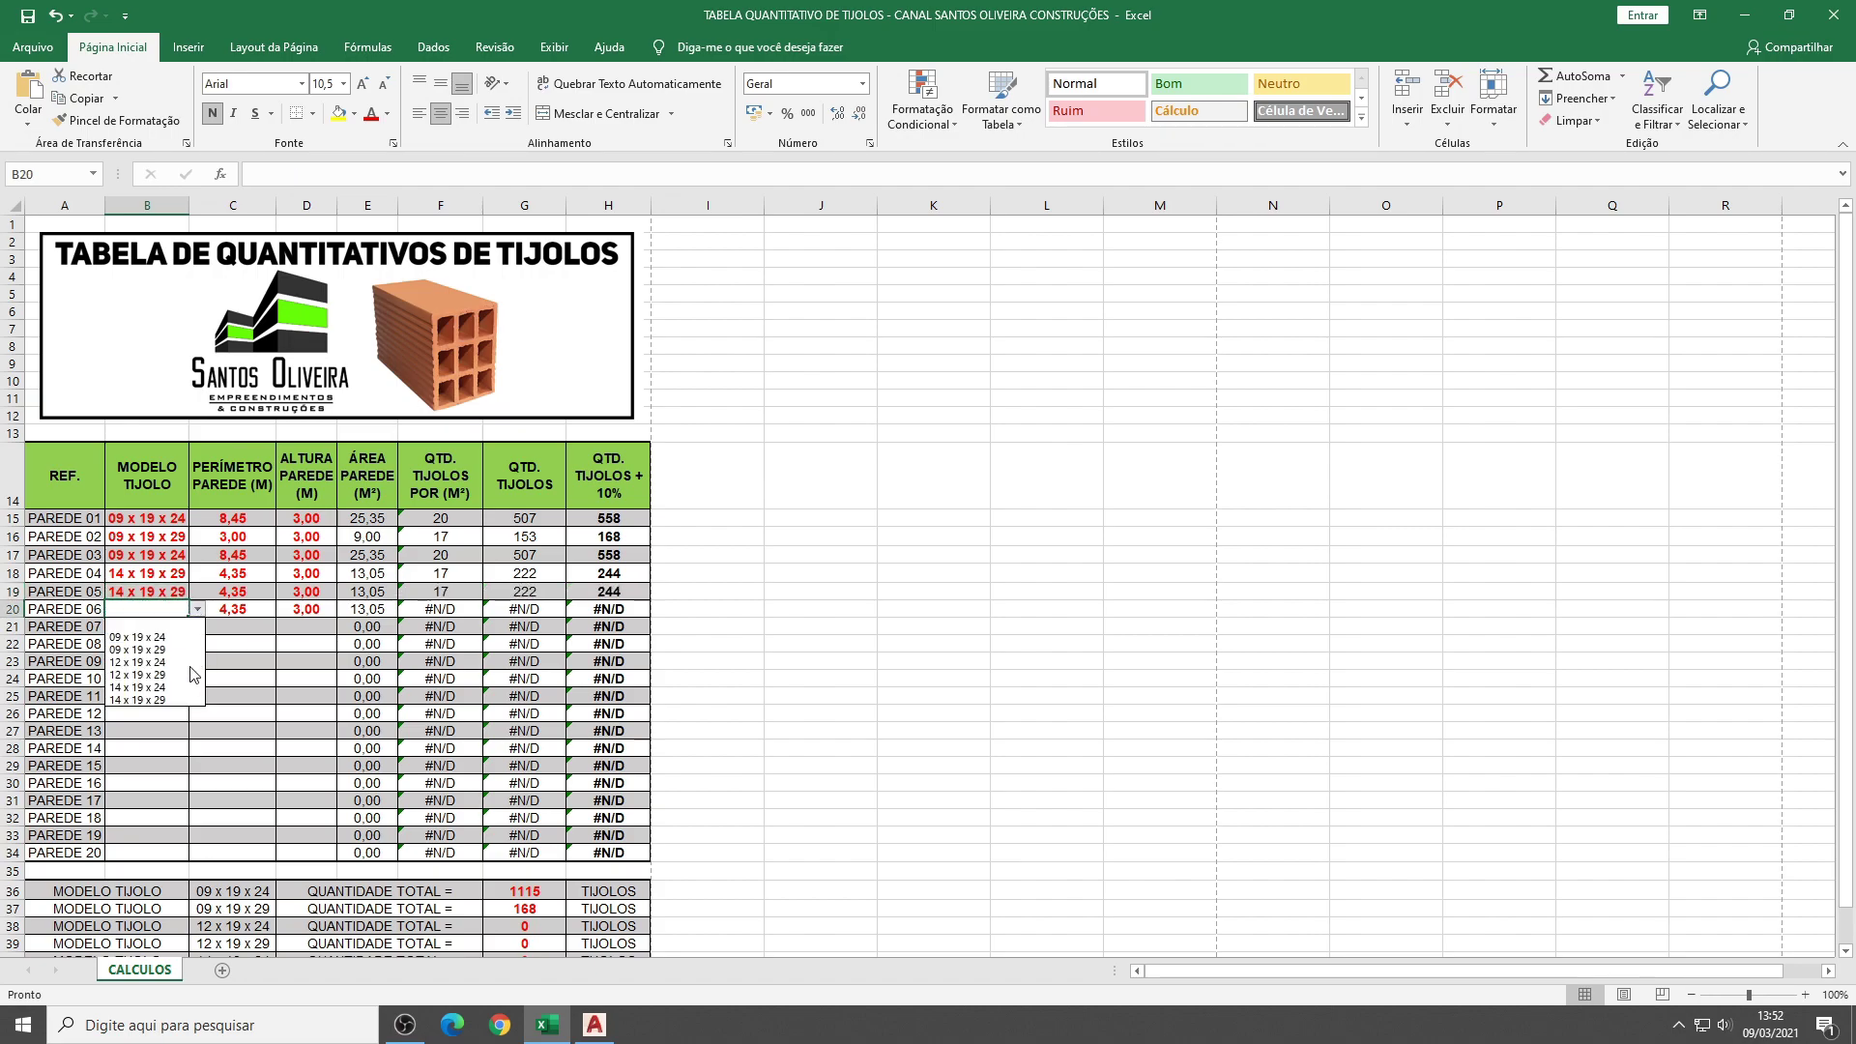
left_click(145, 696)
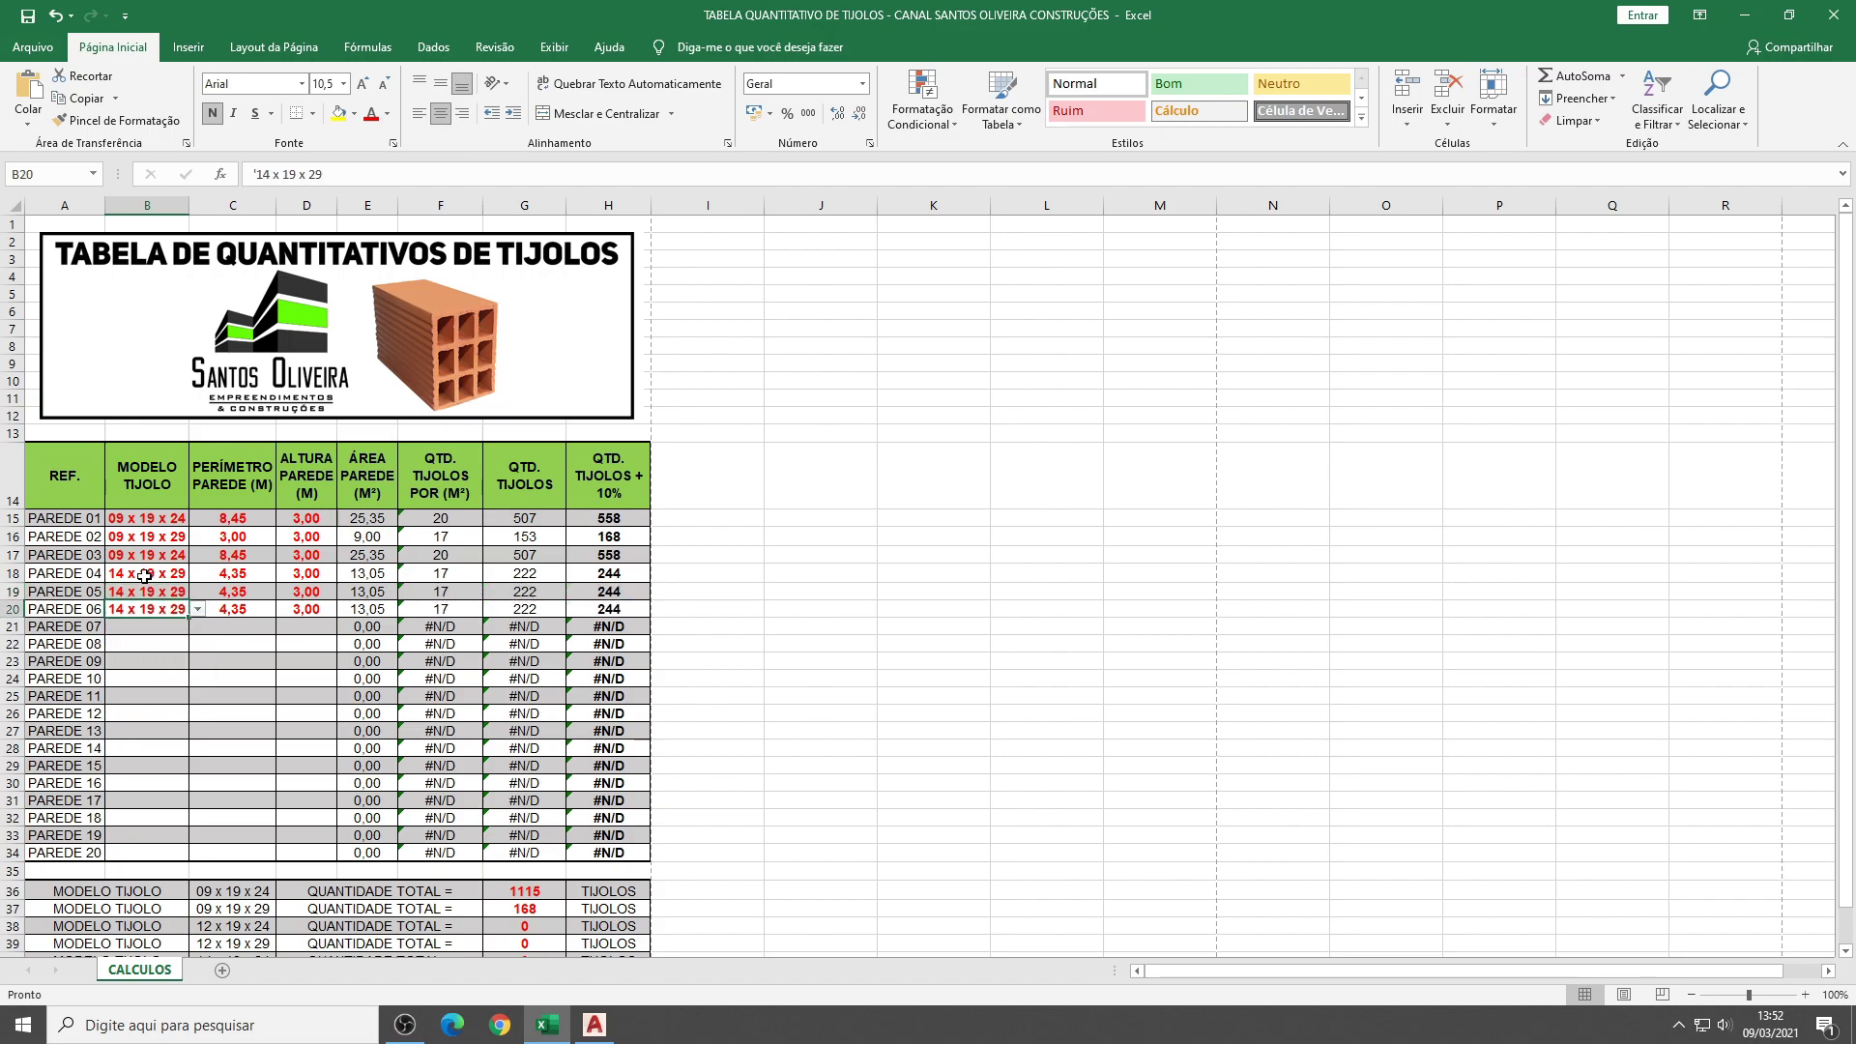
scroll(754, 568, "down", 2)
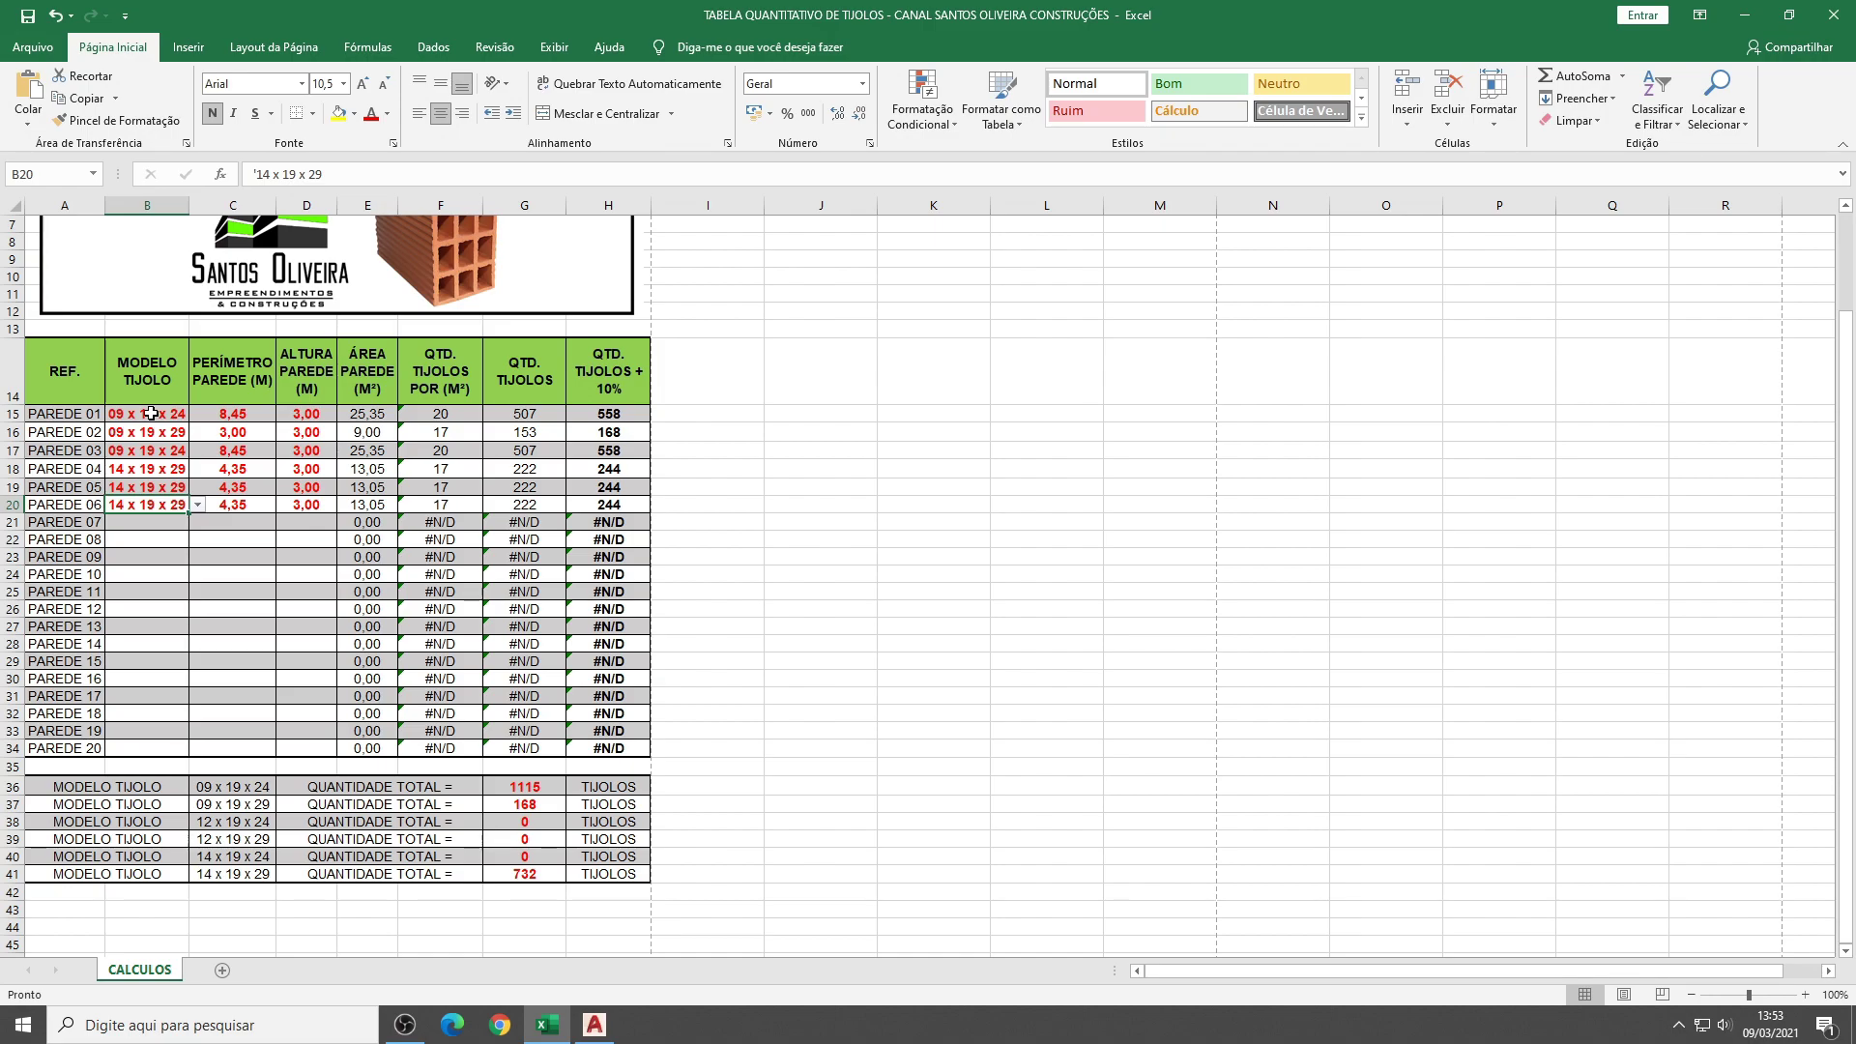
Change PAREDE 02 and PAREDE 04 to the 09 x 19 x 24 brick model
scroll(150, 413, "up", 2)
scroll(155, 416, "down", 1)
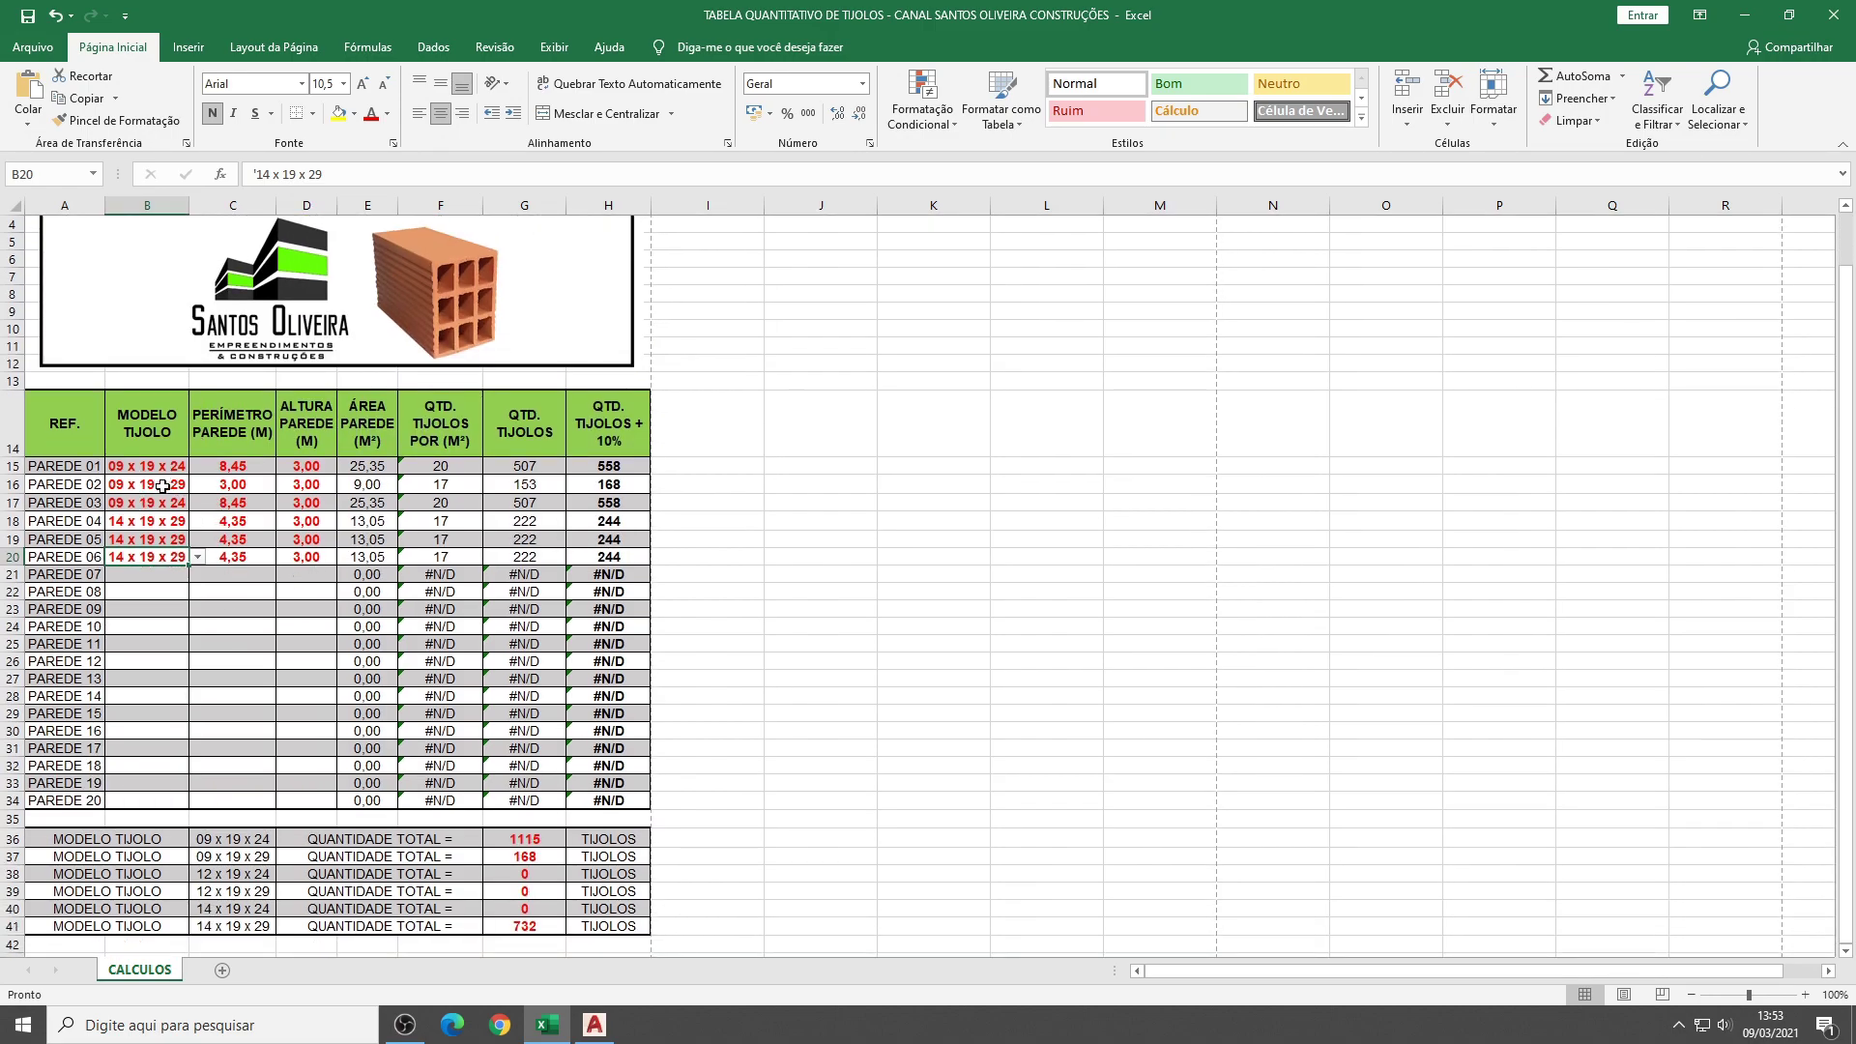
left_click(172, 485)
left_click(197, 485)
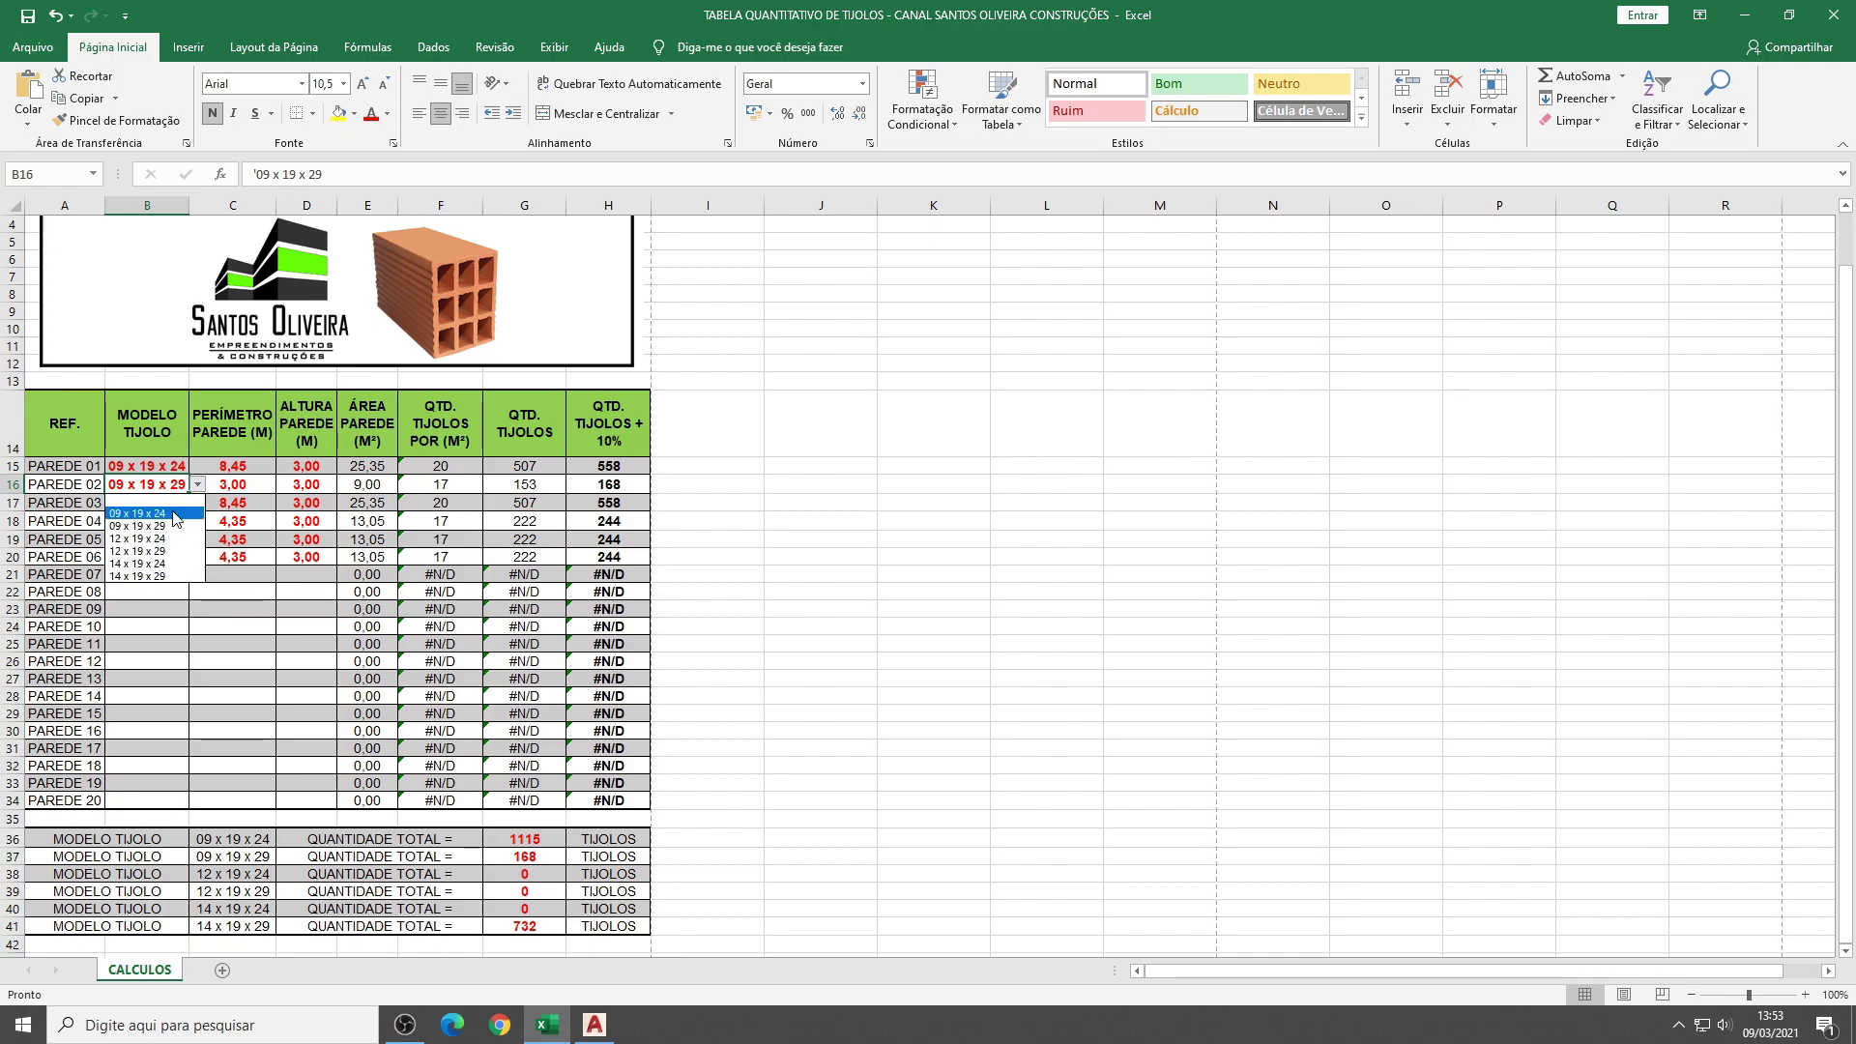
left_click(174, 514)
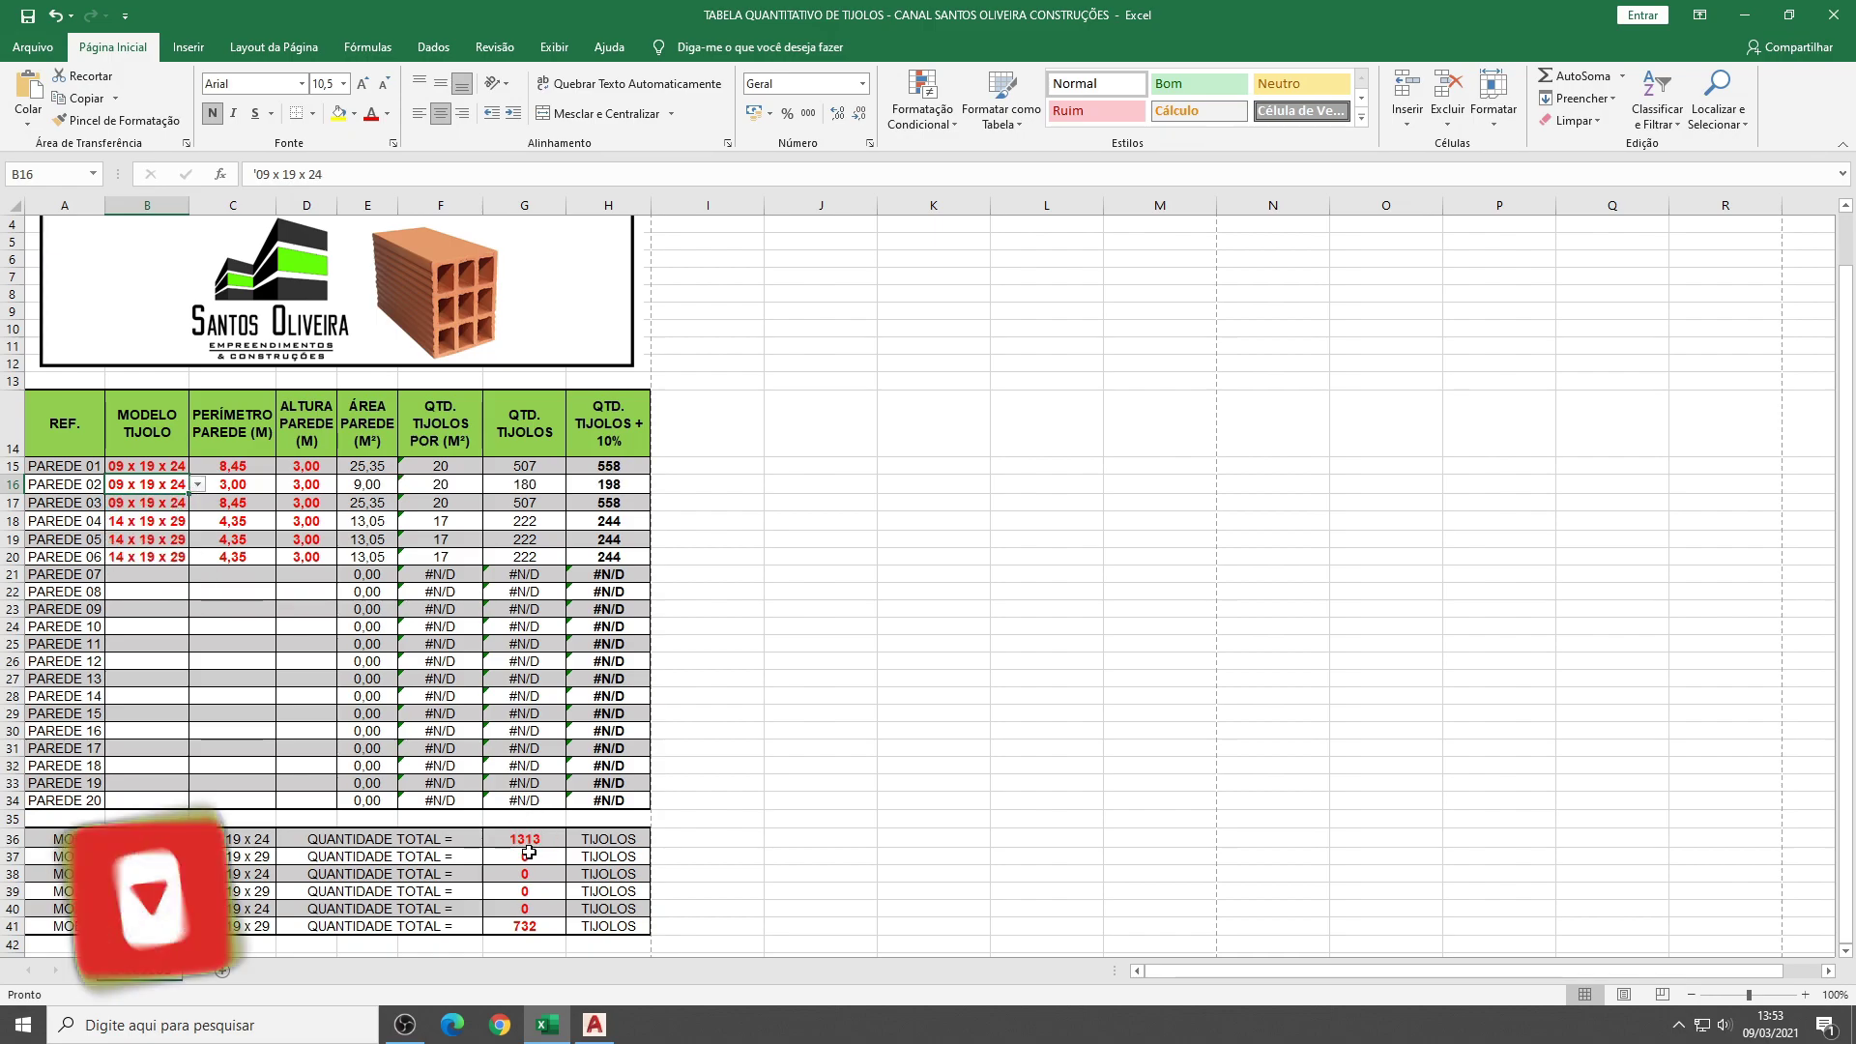
left_click(185, 521)
left_click(197, 522)
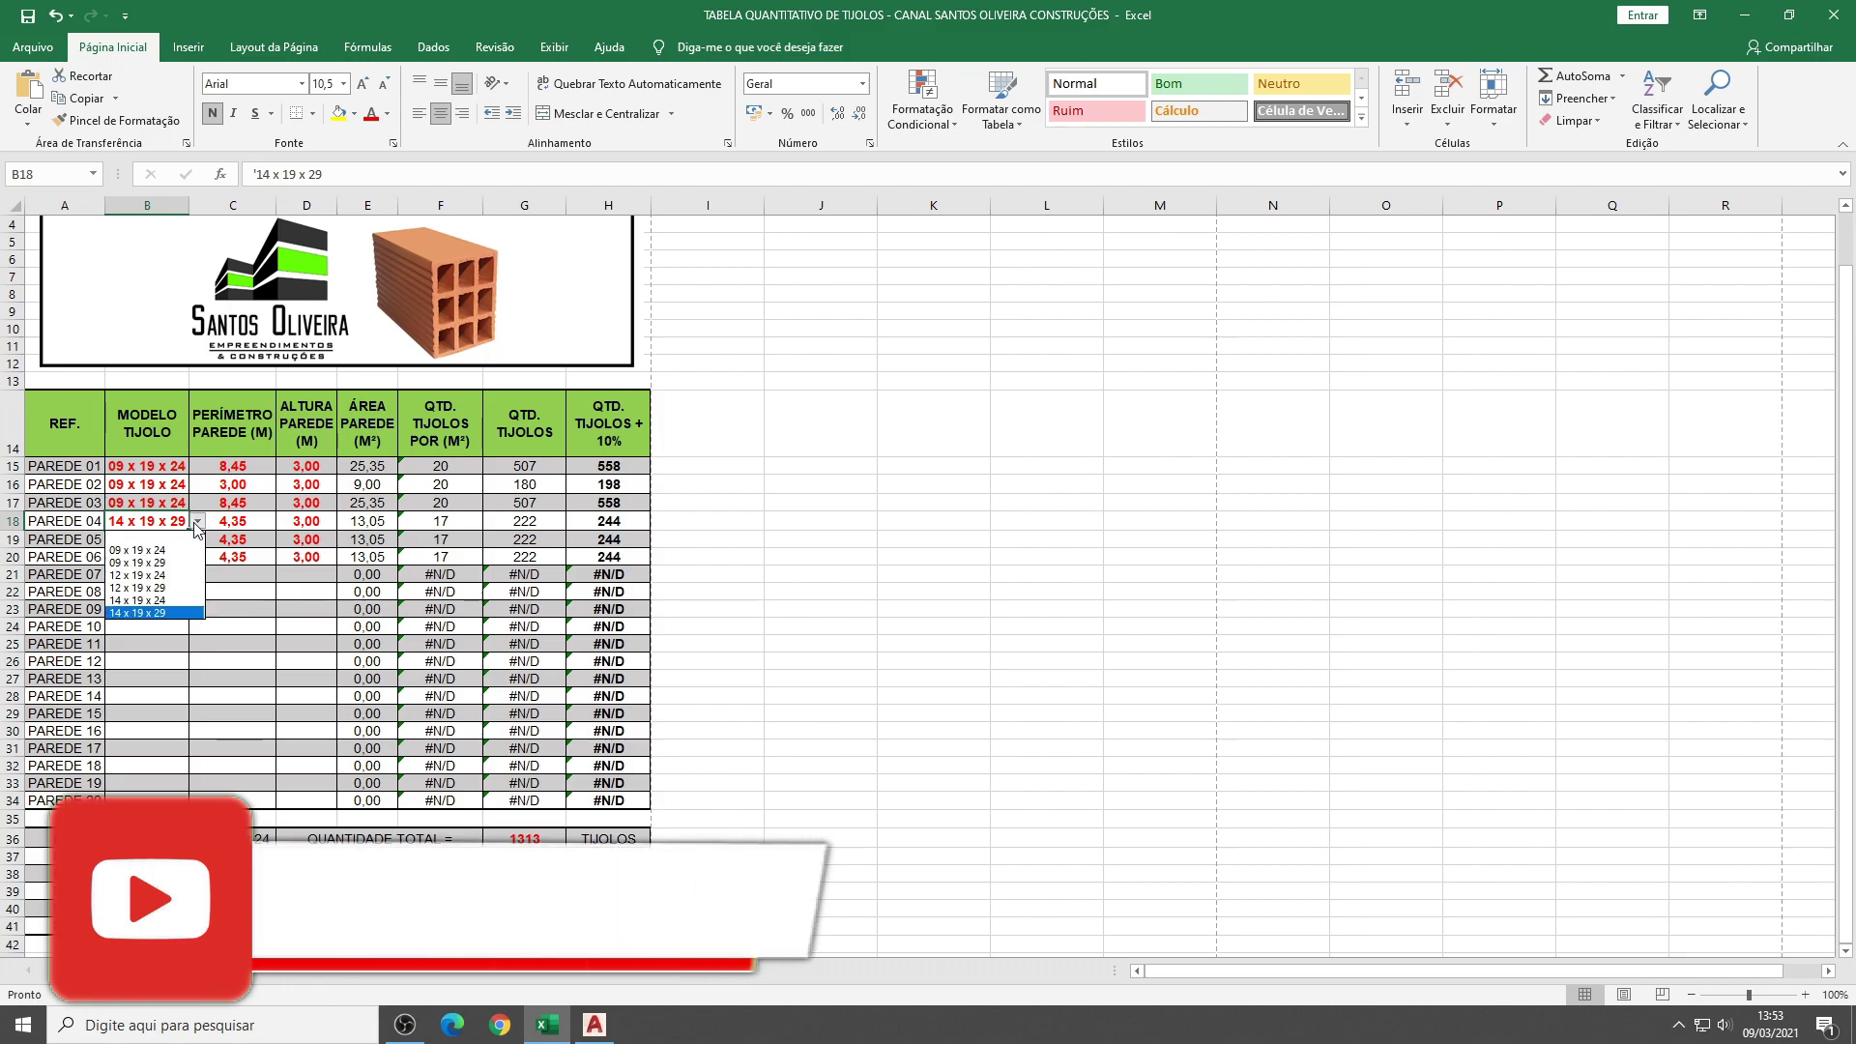
left_click(174, 549)
Change PAREDE 05 and 06 to 09 x 19 x 24, bringing the total to 2175 bricks
left_click(192, 541)
left_click(197, 539)
left_click(174, 568)
left_click(189, 558)
left_click(197, 556)
left_click(154, 585)
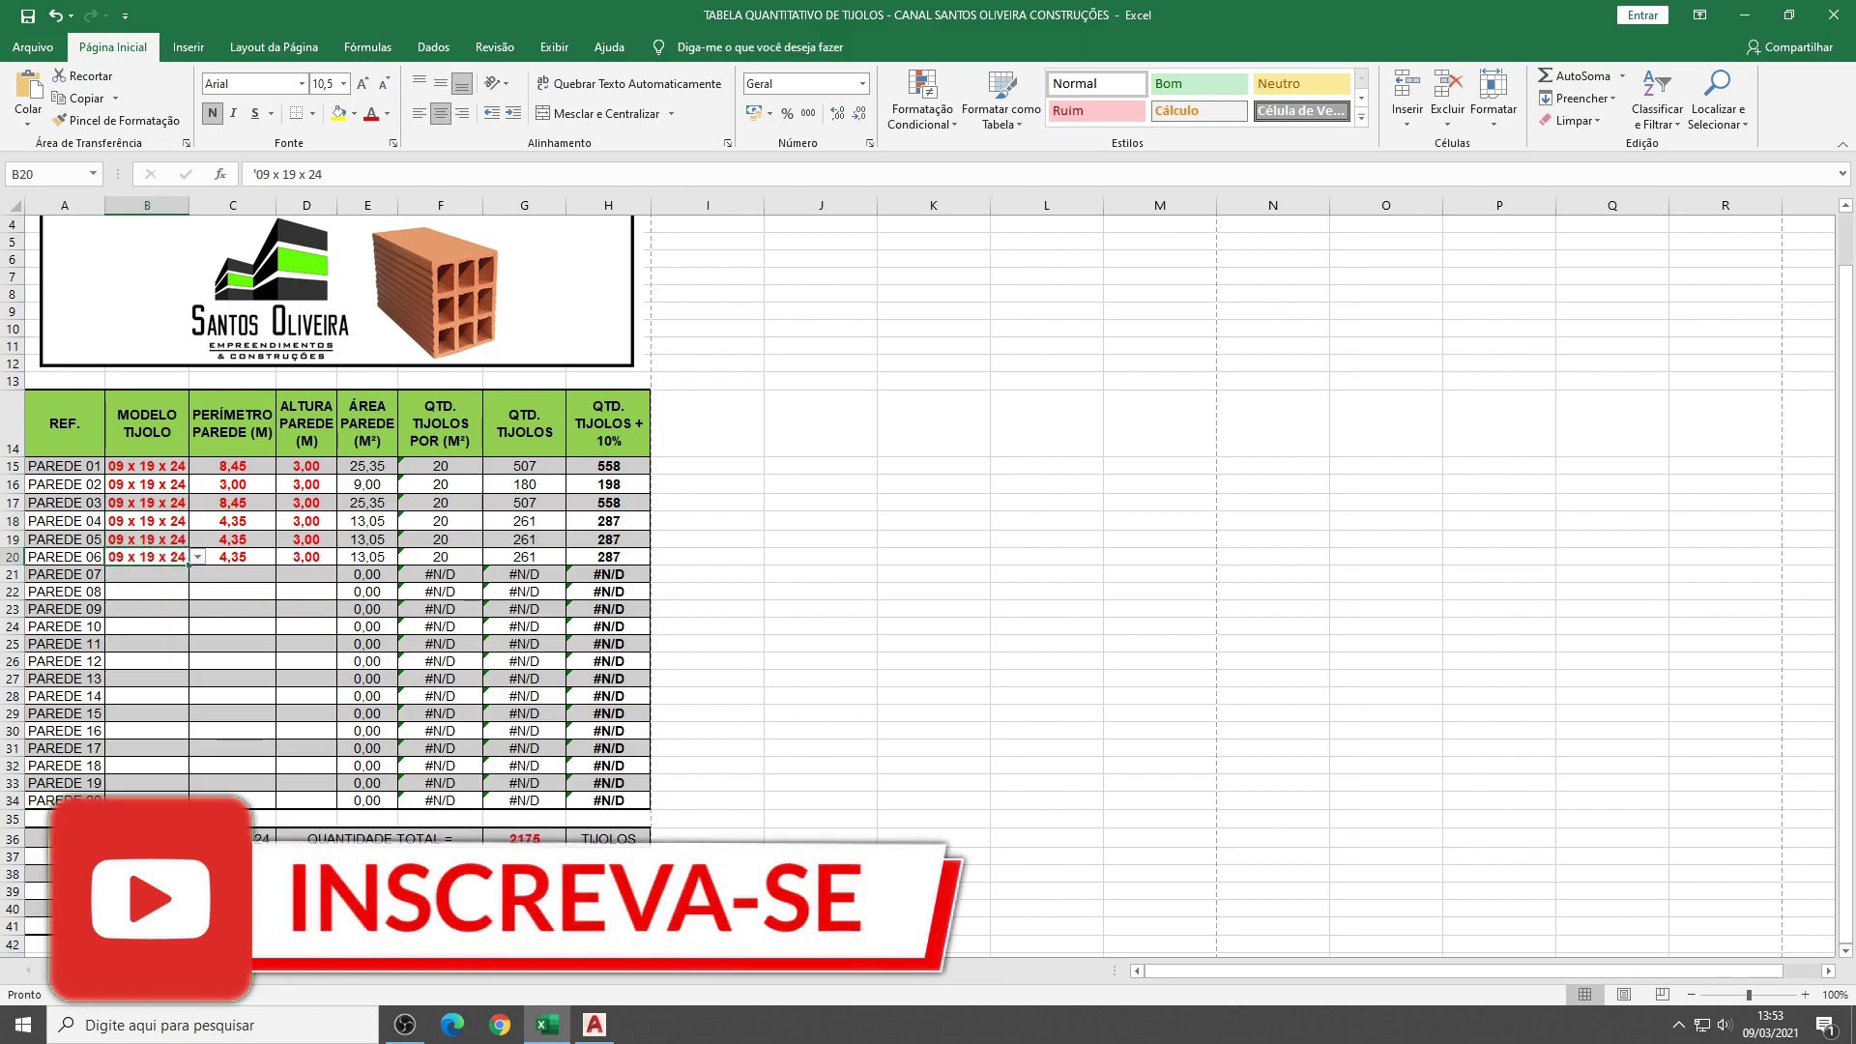
scroll(367, 445, "down", 3)
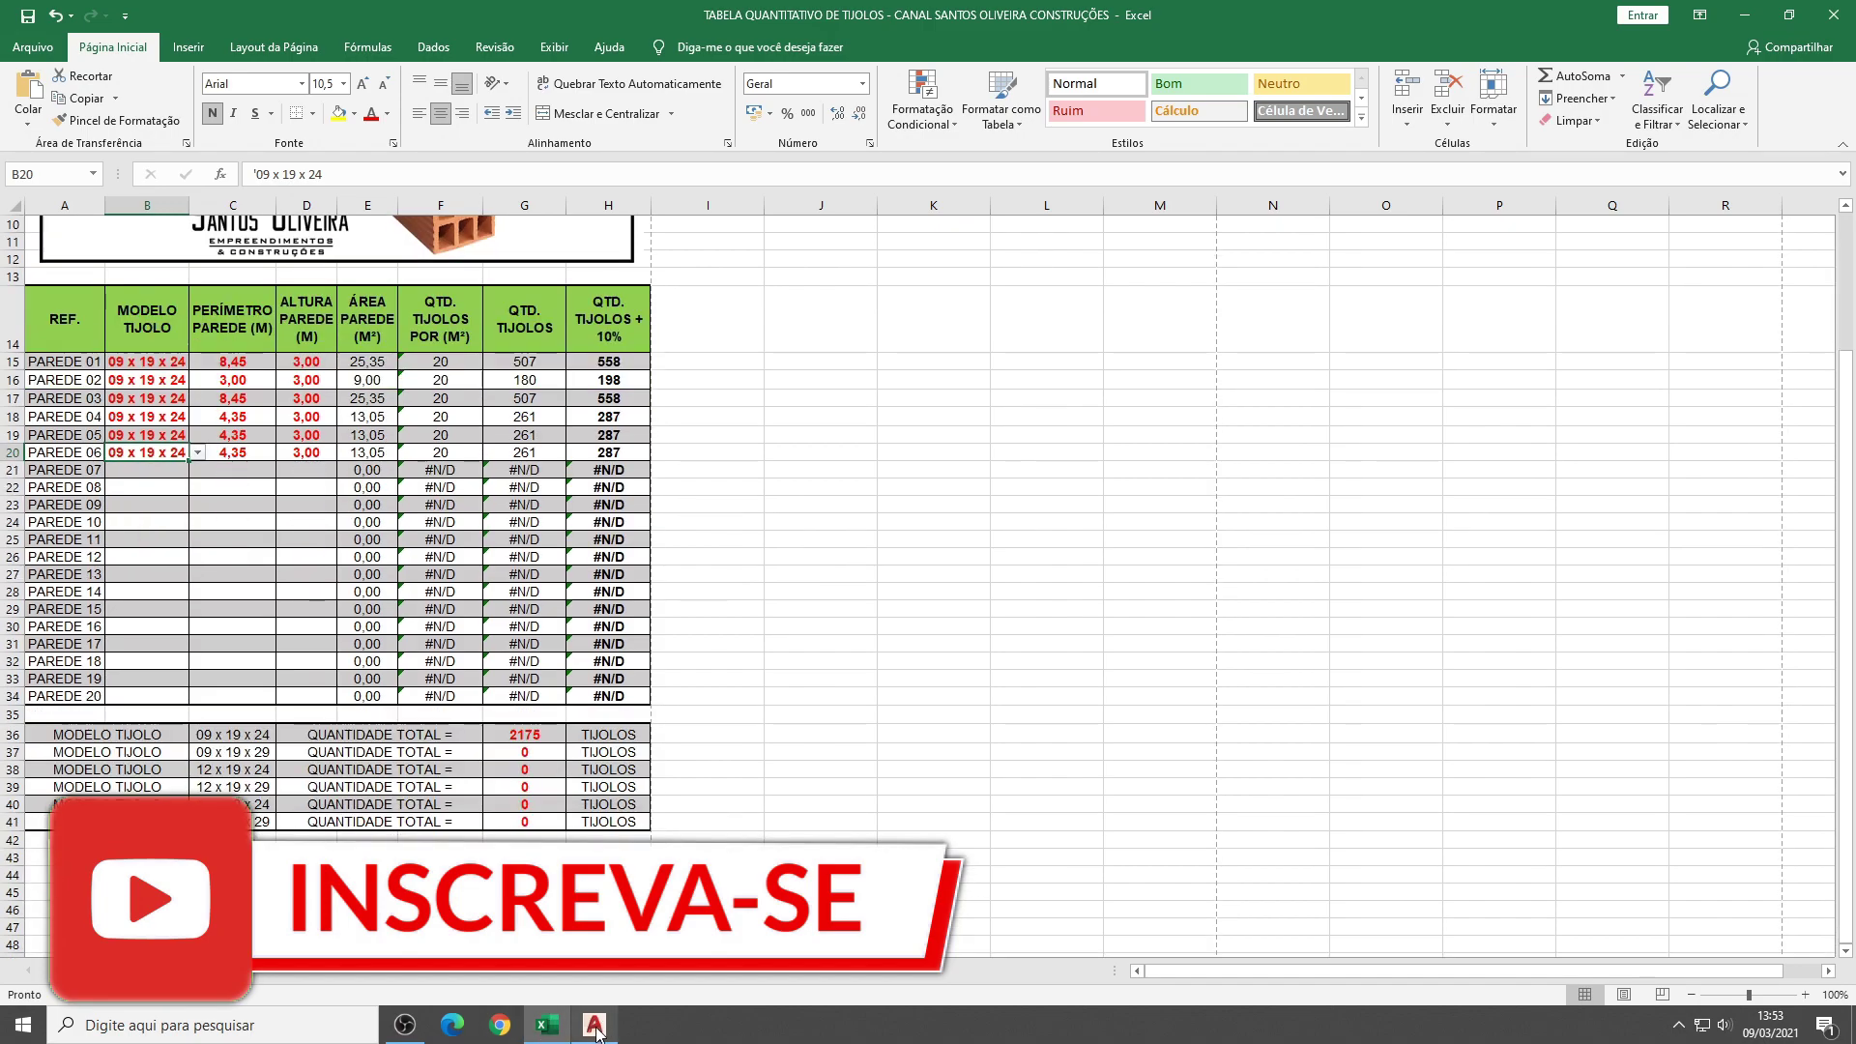
left_click(594, 1024)
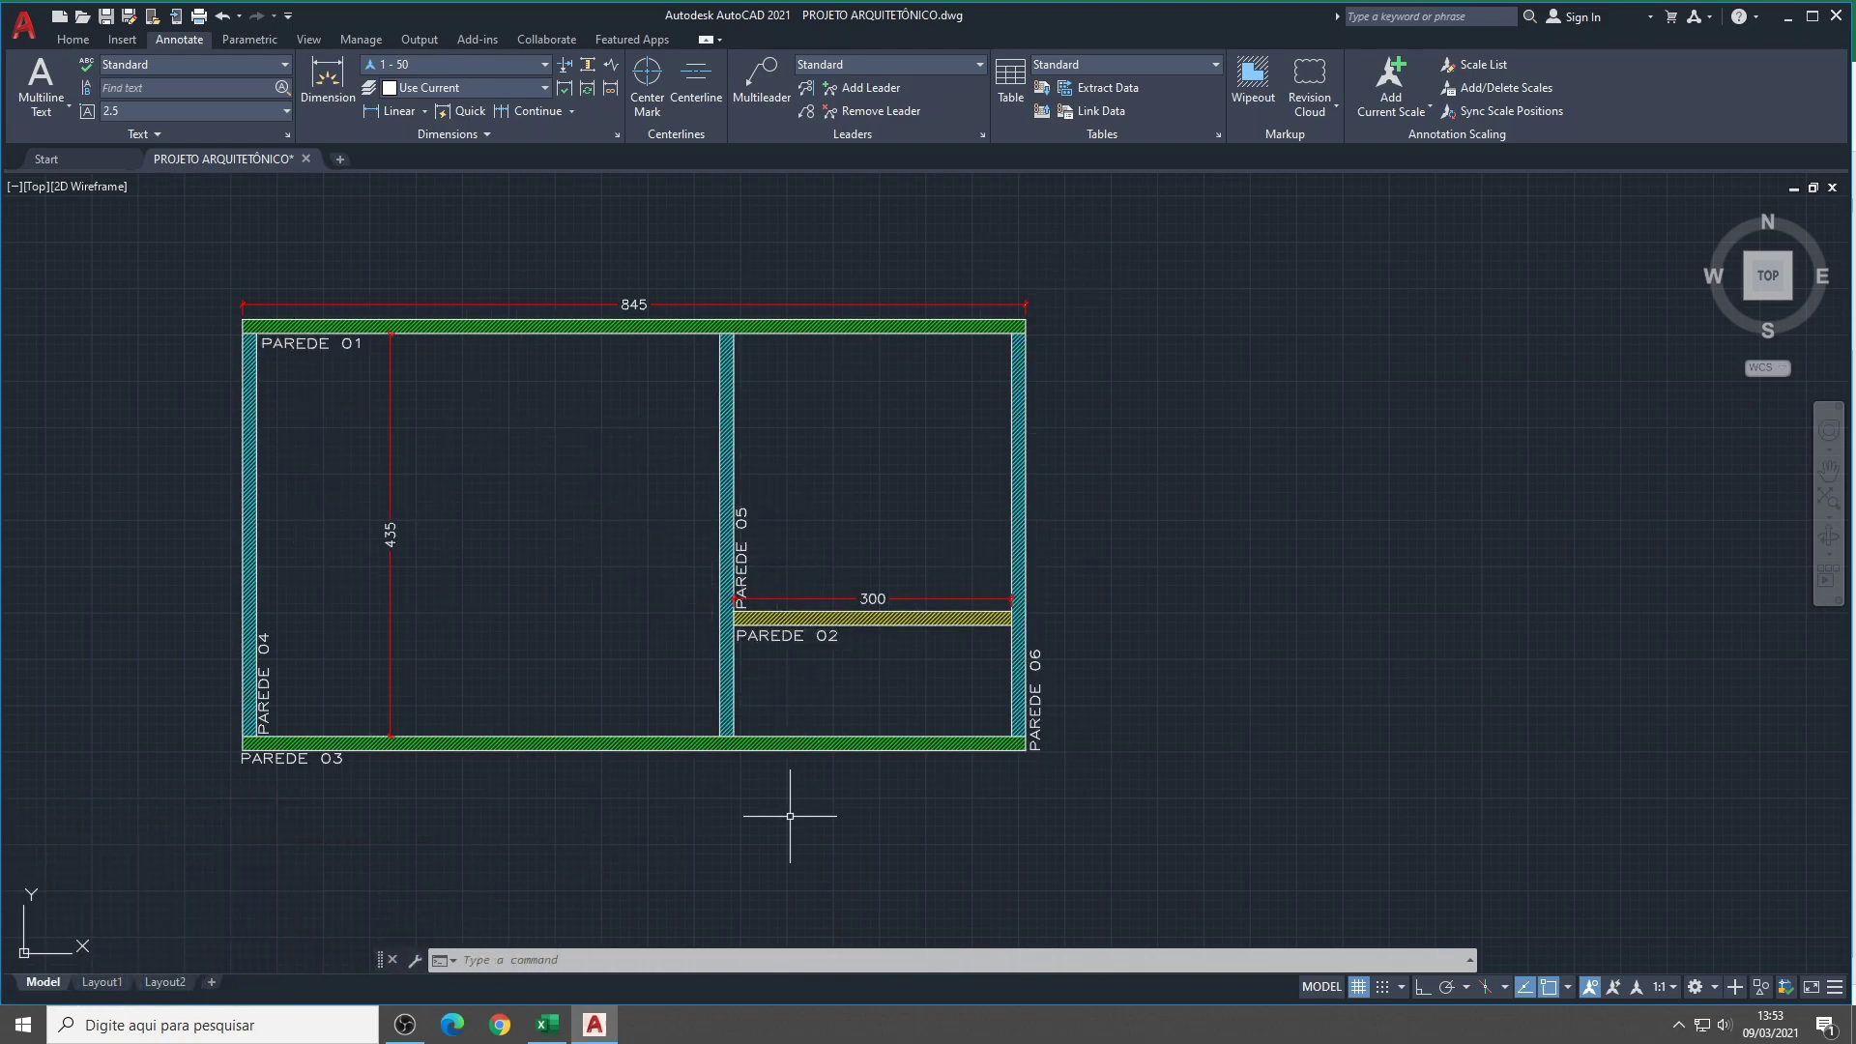
Review the Excel table's 2175-brick total, then go back to the AutoCAD floor plan
left_click(547, 1025)
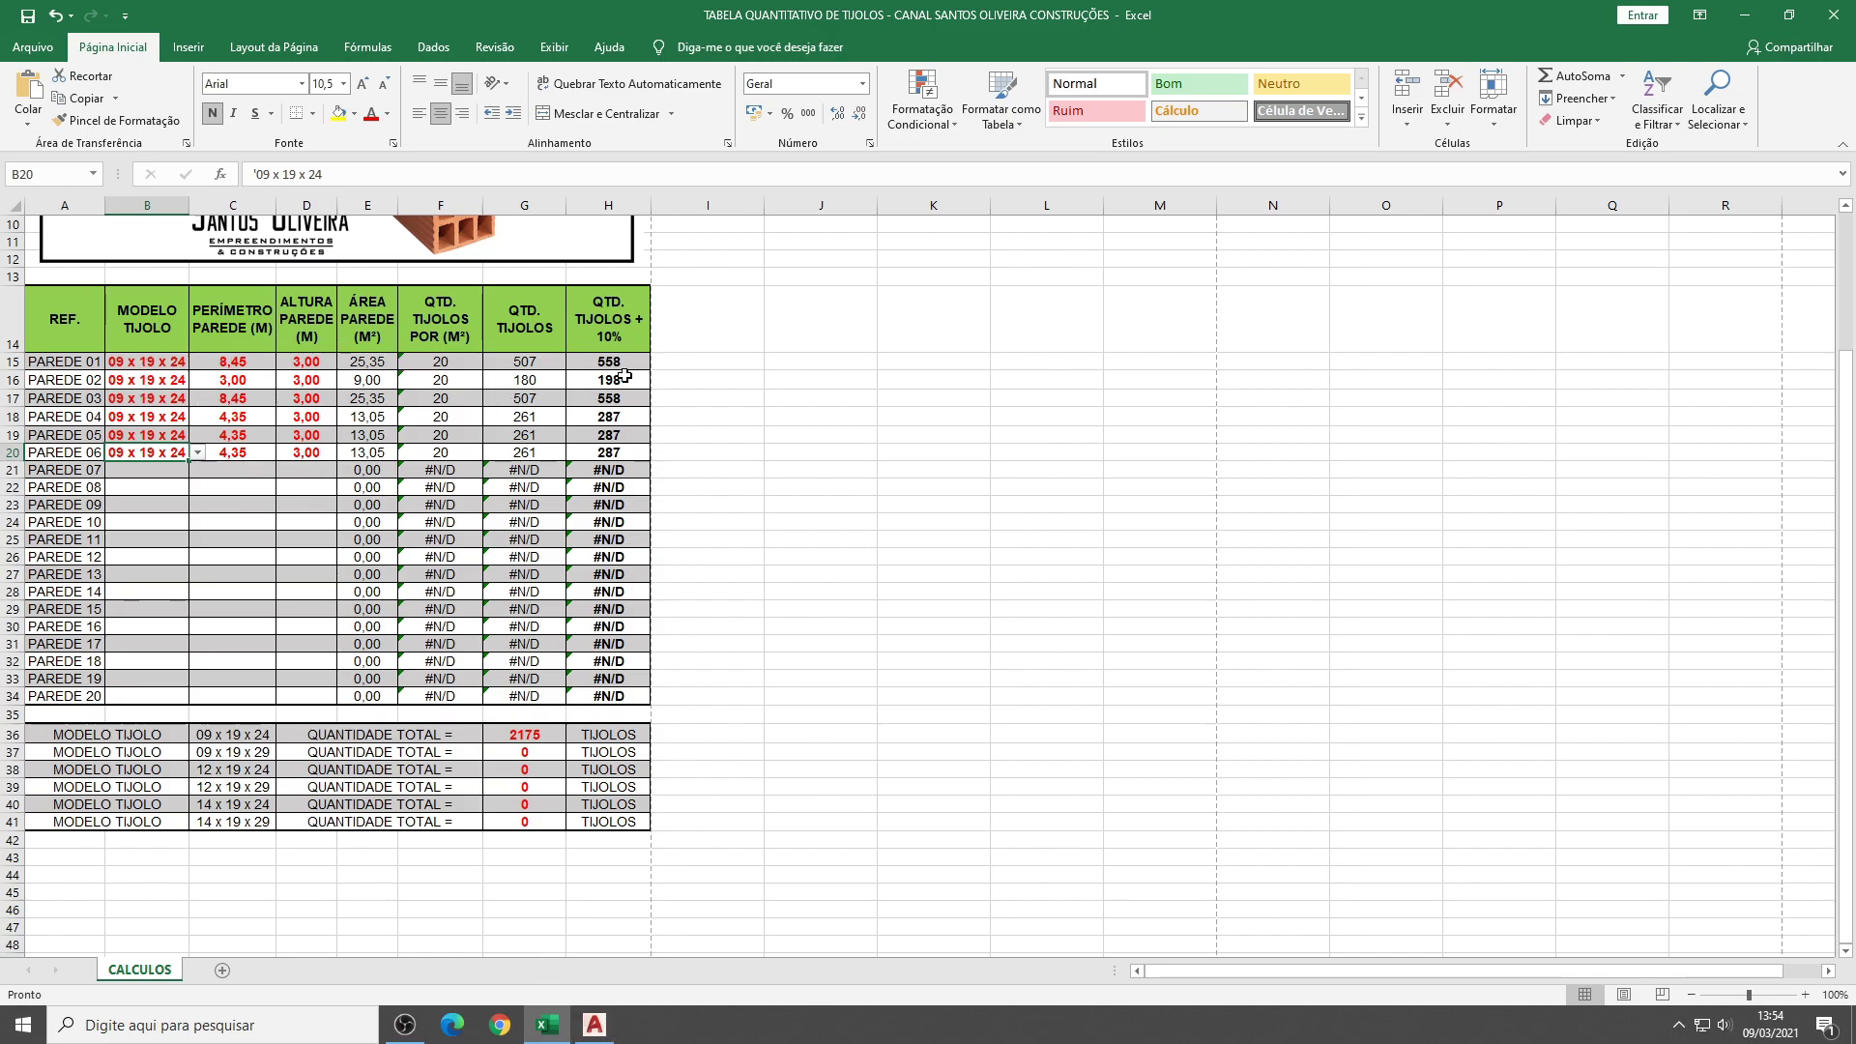
left_click(595, 1025)
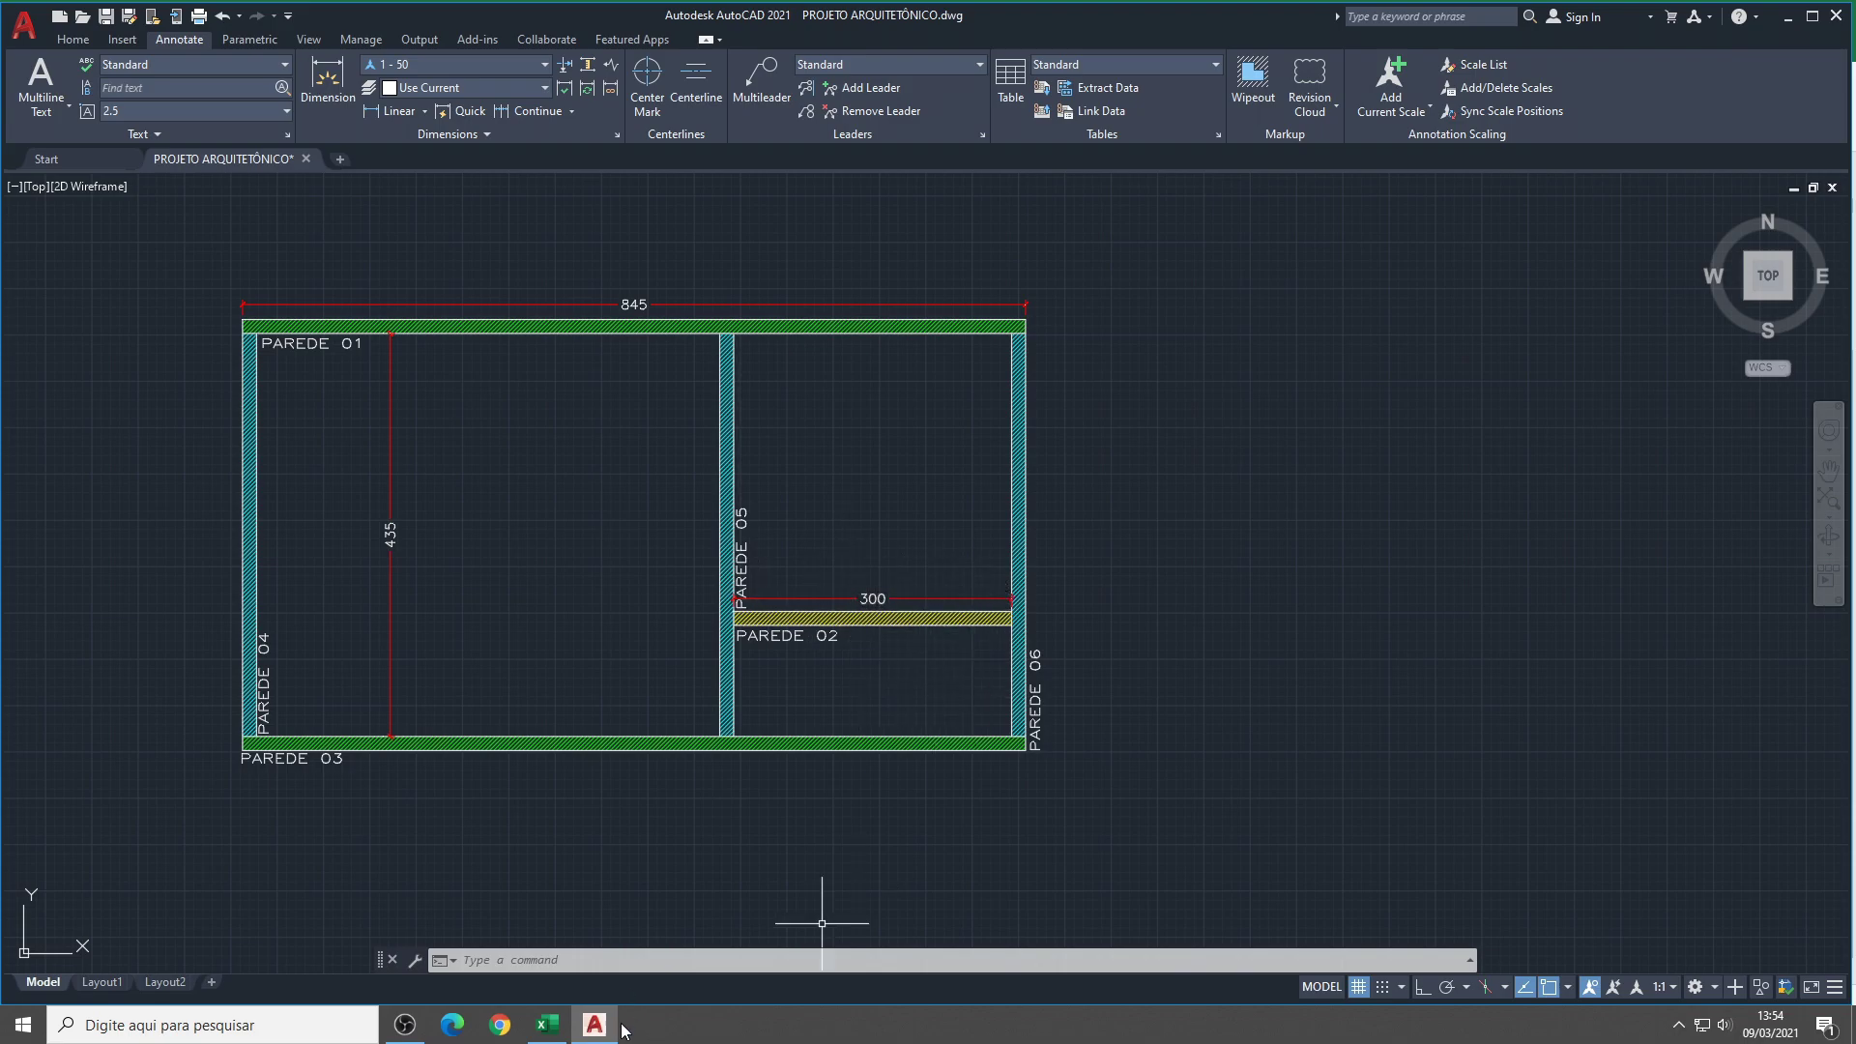
mouse_move(594, 1025)
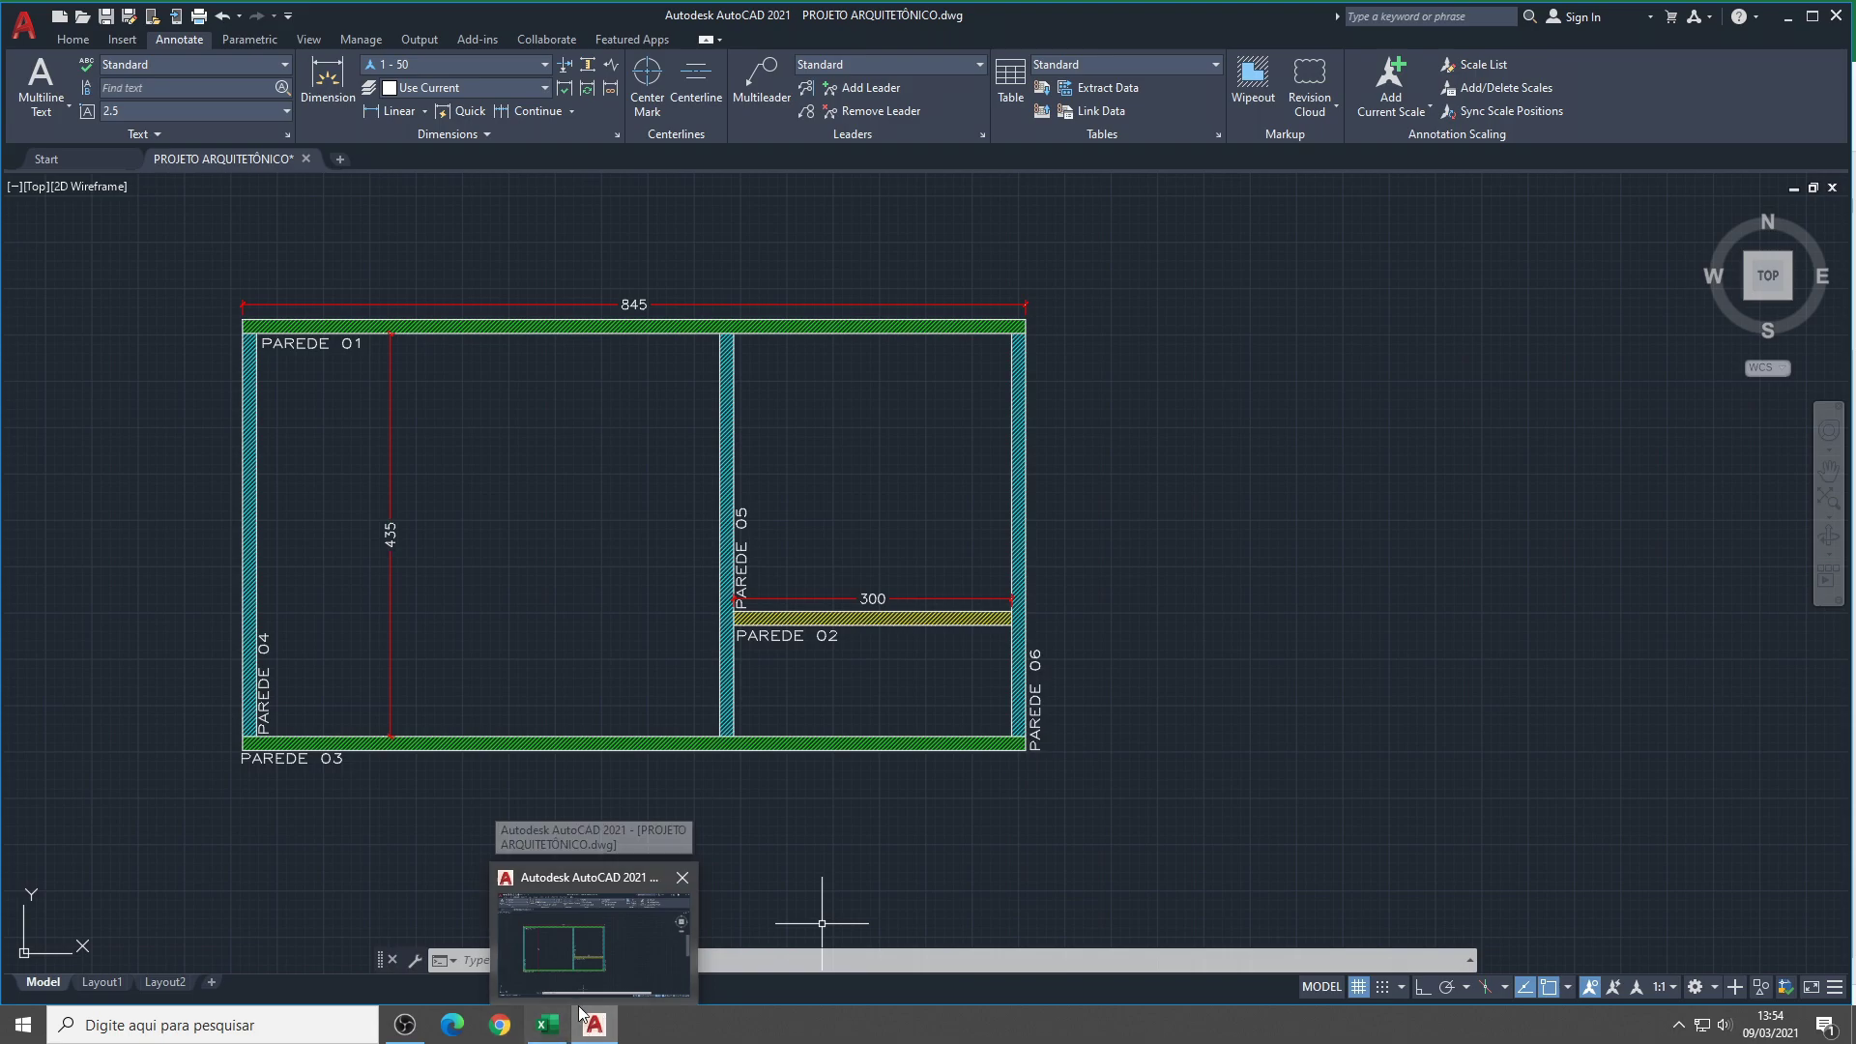
left_click(548, 1033)
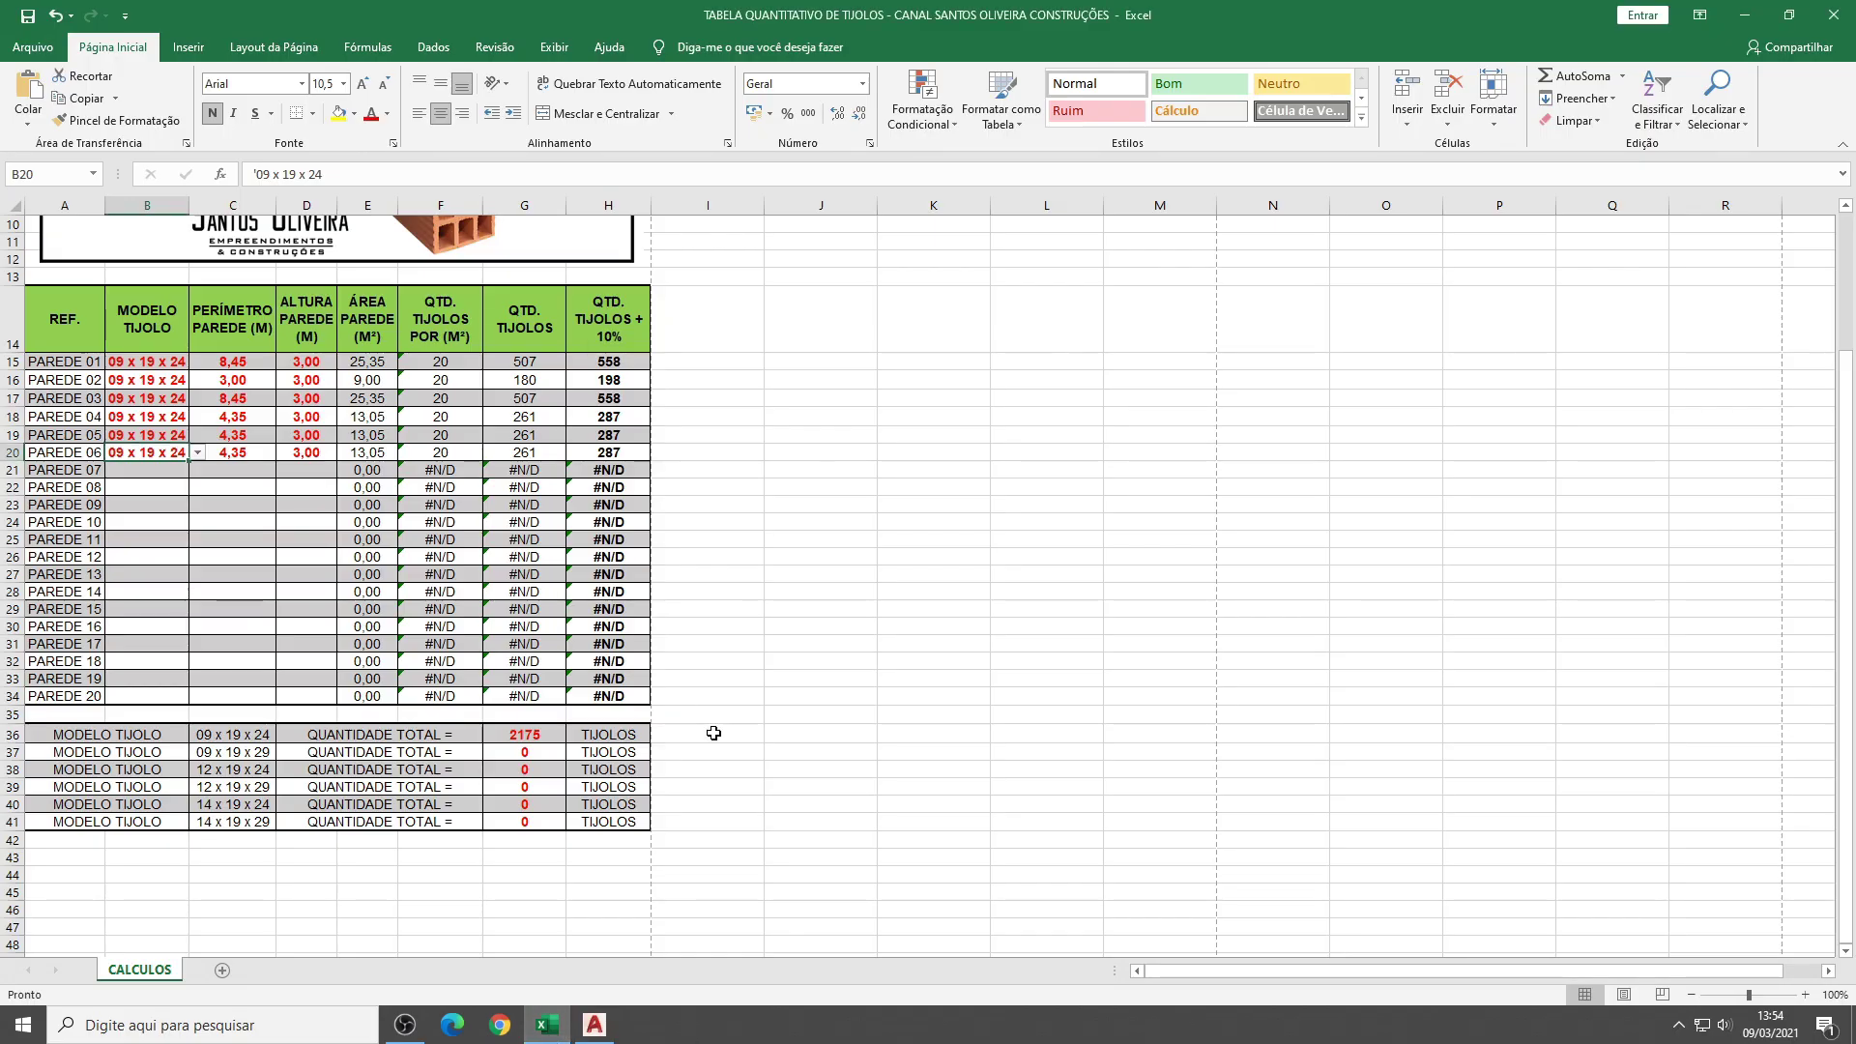
scroll(319, 585, "up", 3)
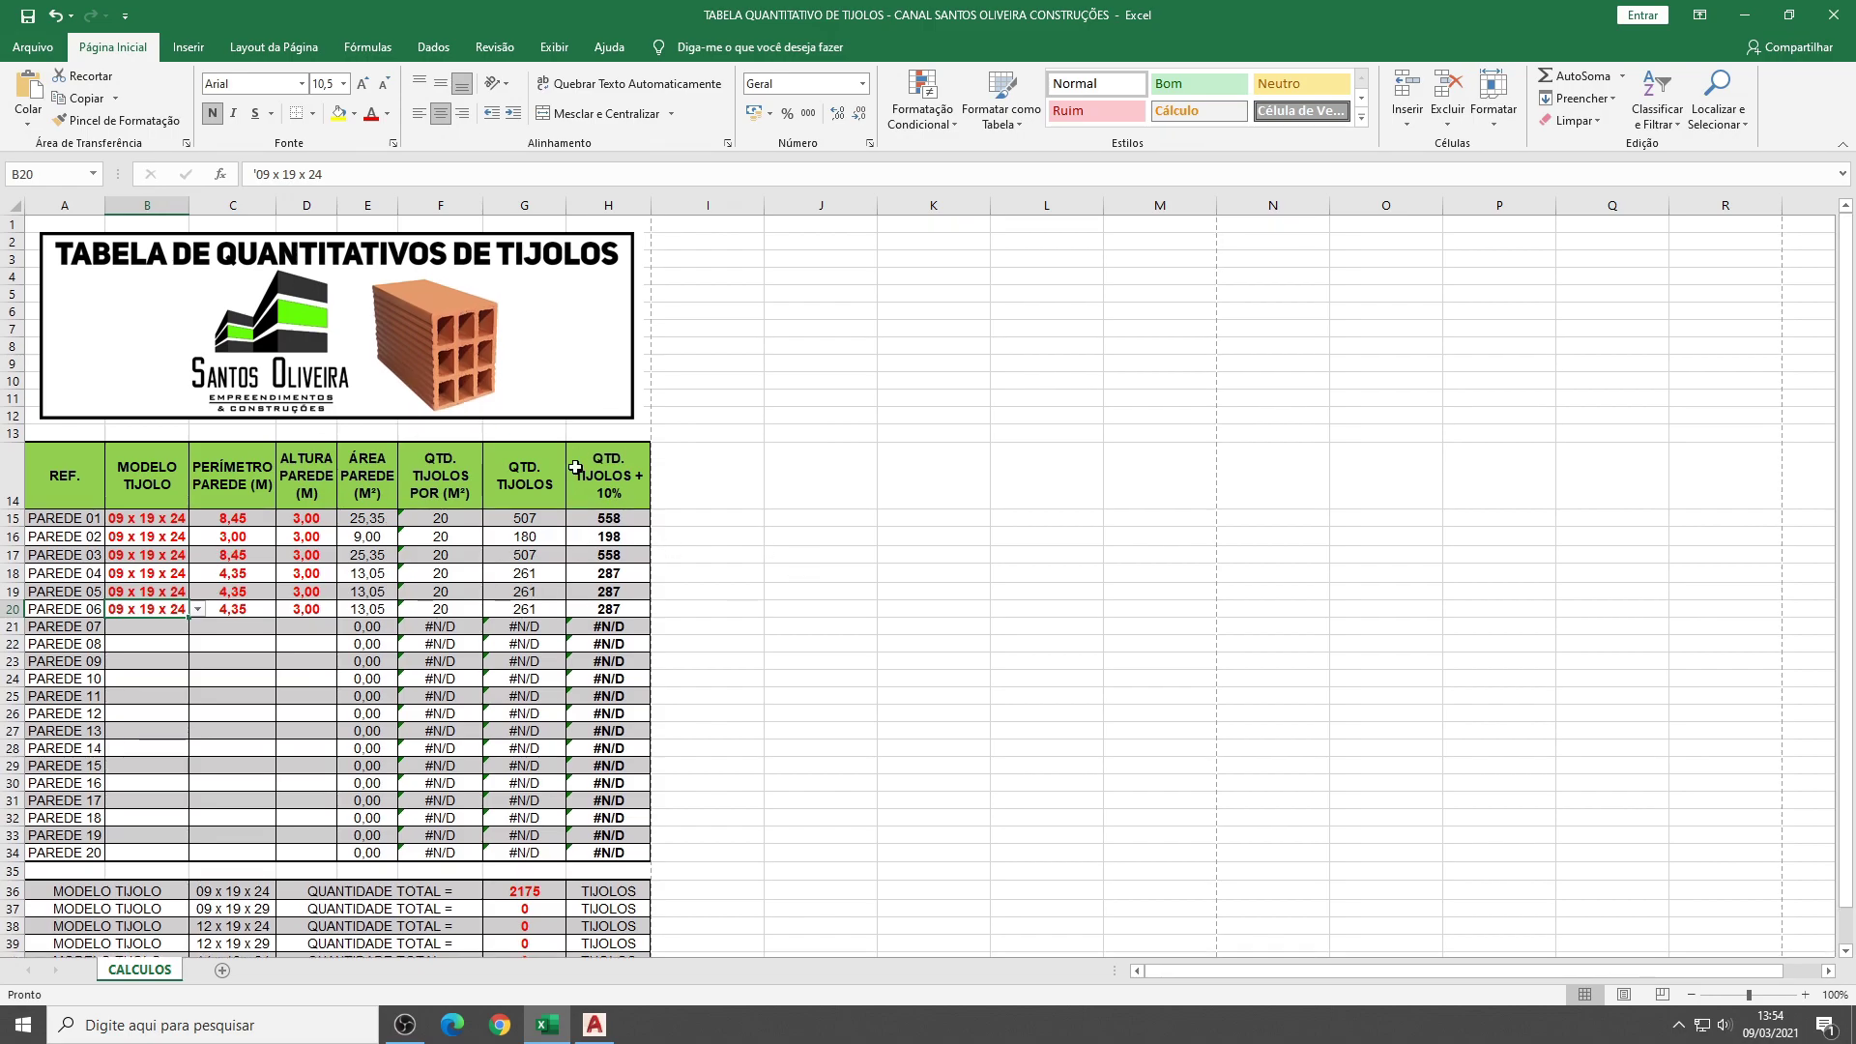